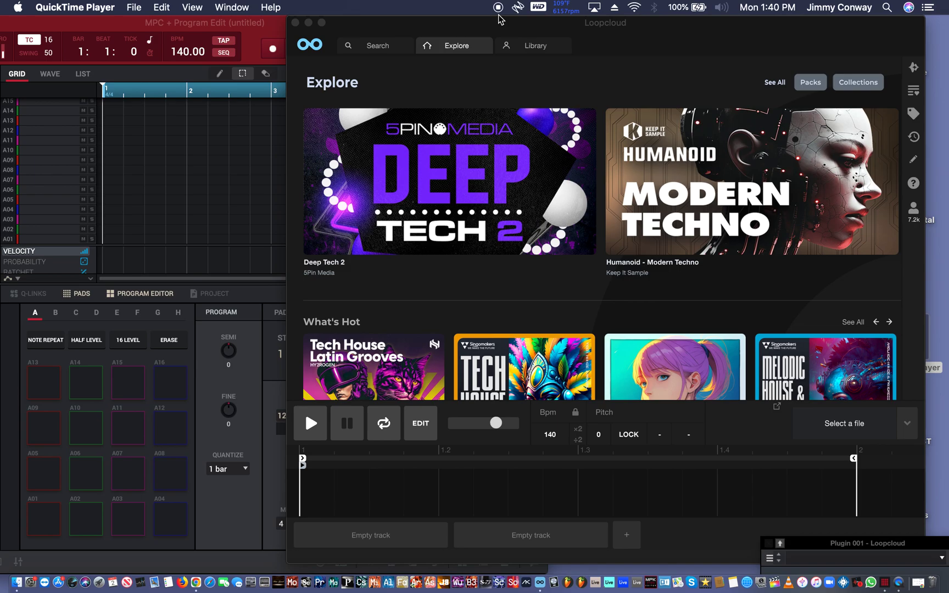
# Open the list of sample packs and filter it to the Trap genre.
pyautogui.moveTo(533, 26); pyautogui.dragTo(568, 24)
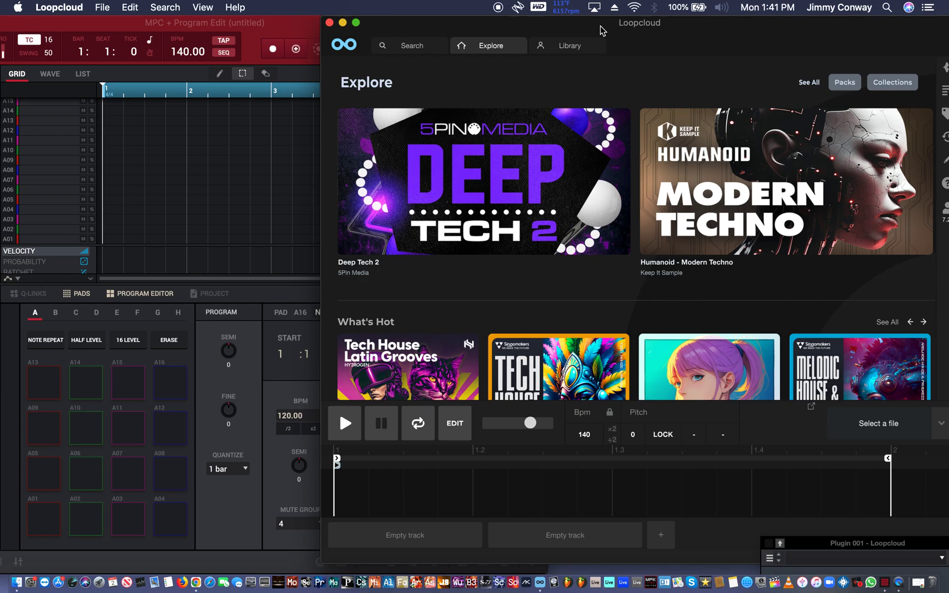
pyautogui.click(845, 83)
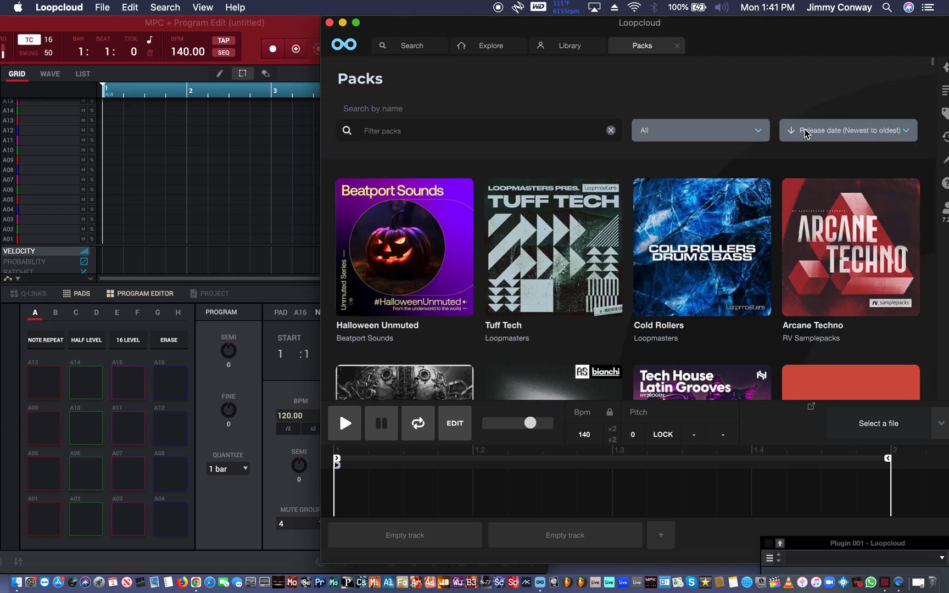
pyautogui.click(754, 133)
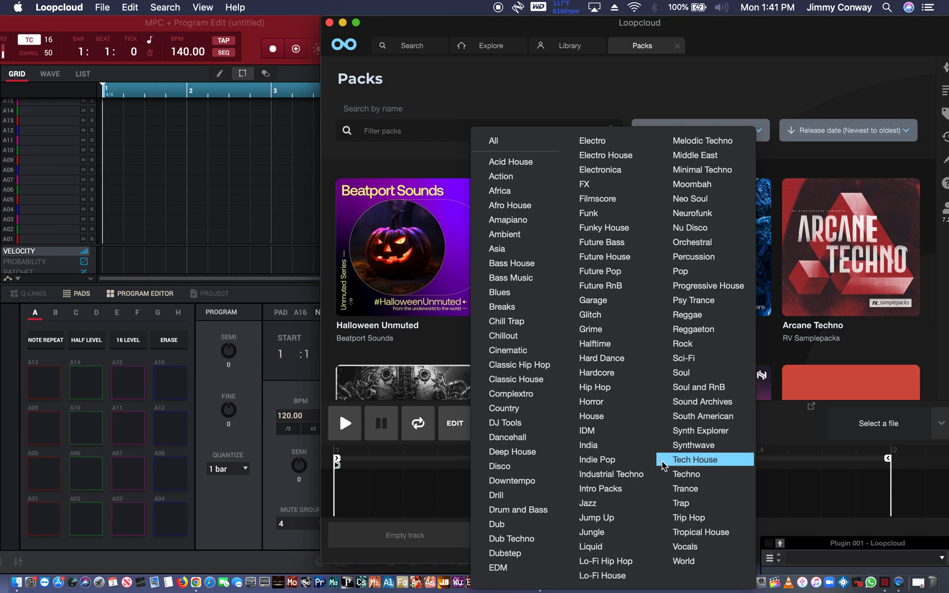
pyautogui.click(705, 502)
pyautogui.moveTo(579, 247)
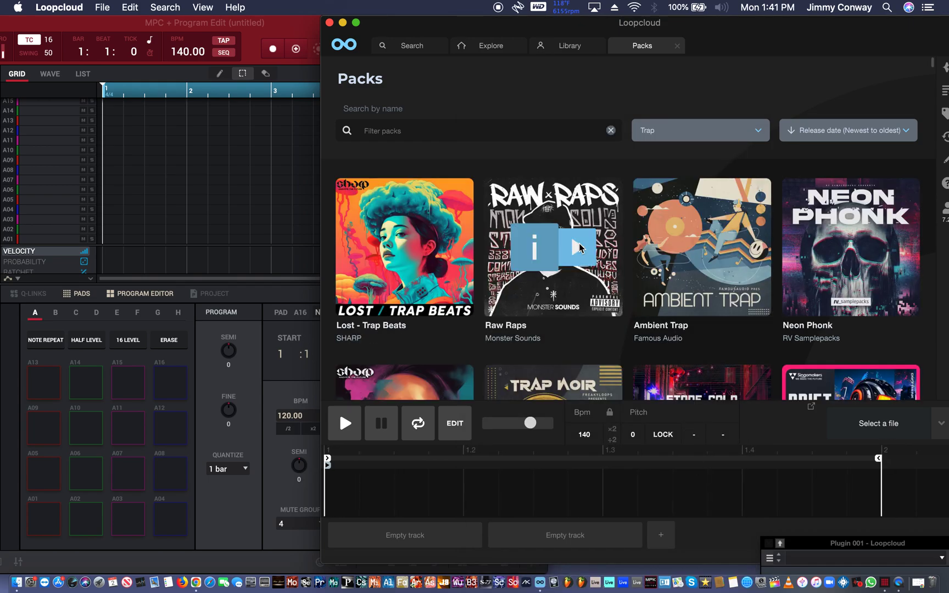
# Find the Apollo - Space Trap pack by ODD SMPLS among the Trap packs and open its details.
pyautogui.scroll(-5, 579, 248)
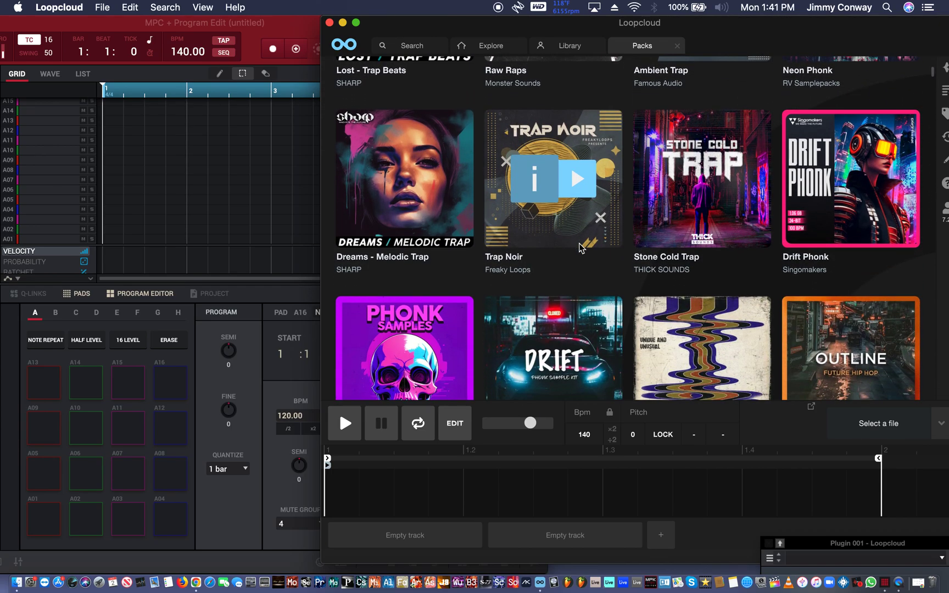
pyautogui.scroll(-10, 579, 247)
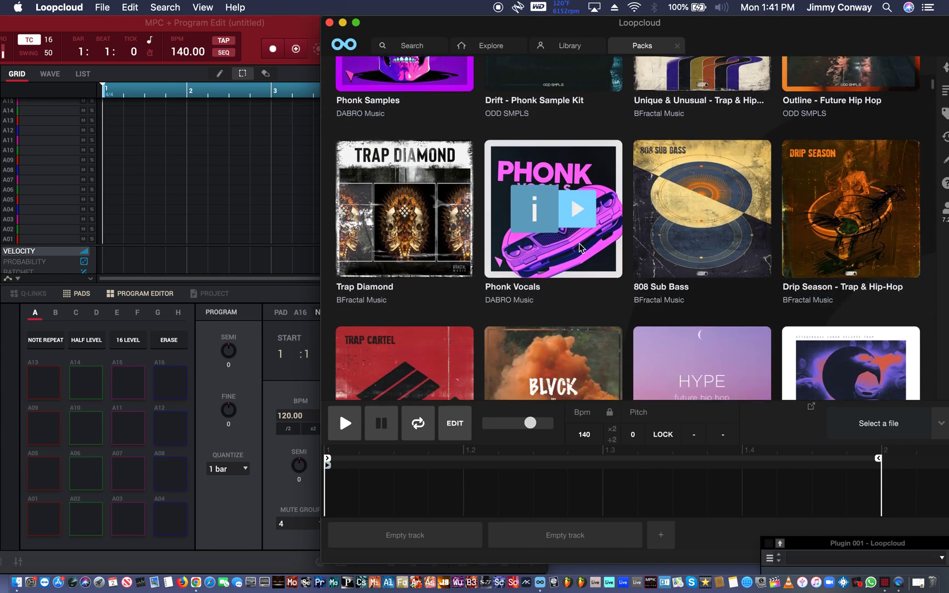
pyautogui.scroll(-7, 578, 243)
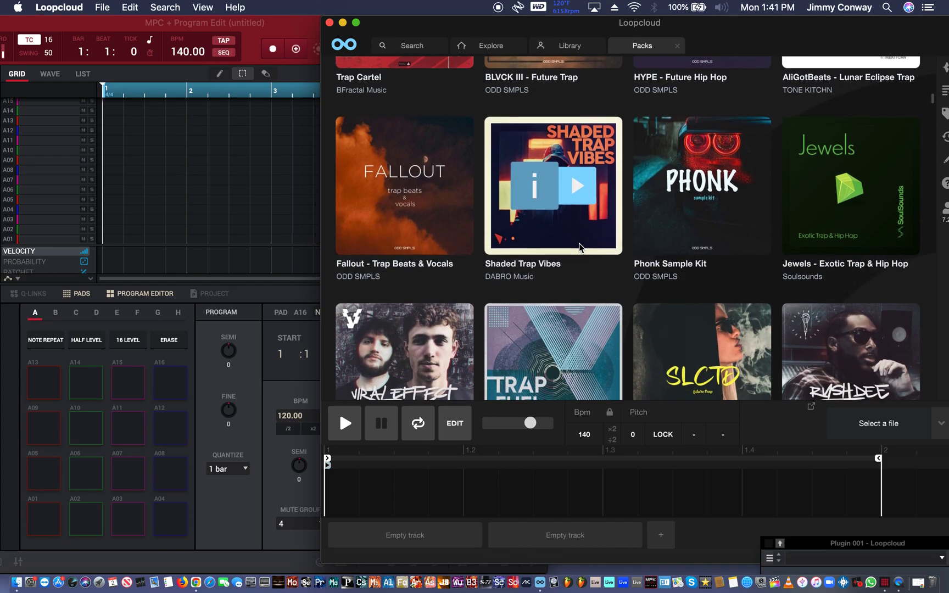
pyautogui.scroll(-6, 579, 243)
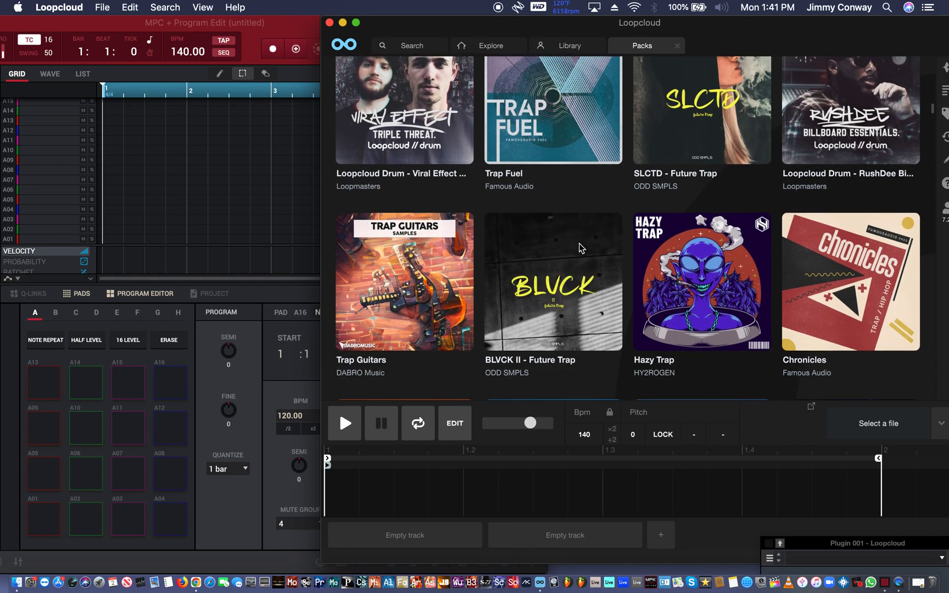
pyautogui.scroll(-6, 579, 243)
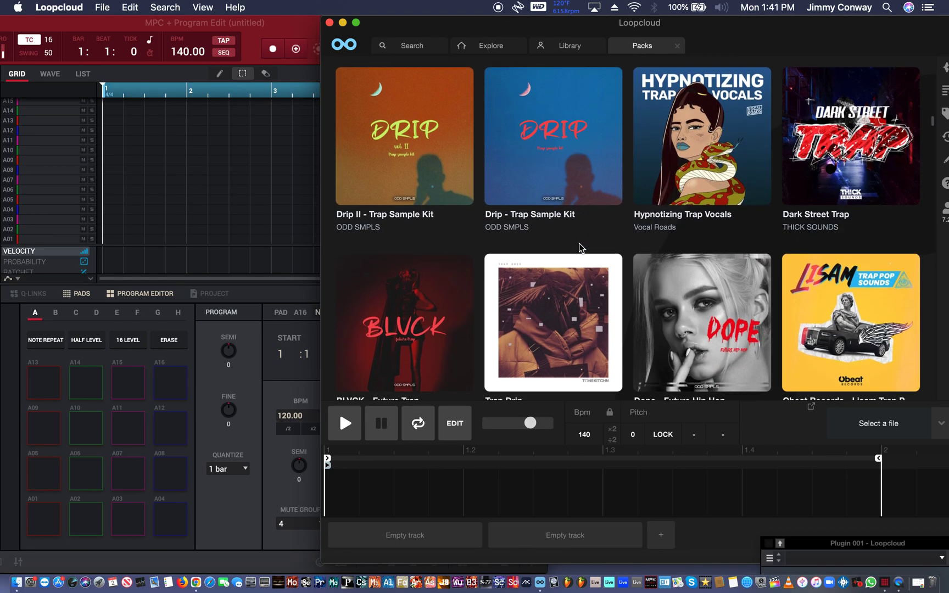
pyautogui.scroll(-5, 579, 243)
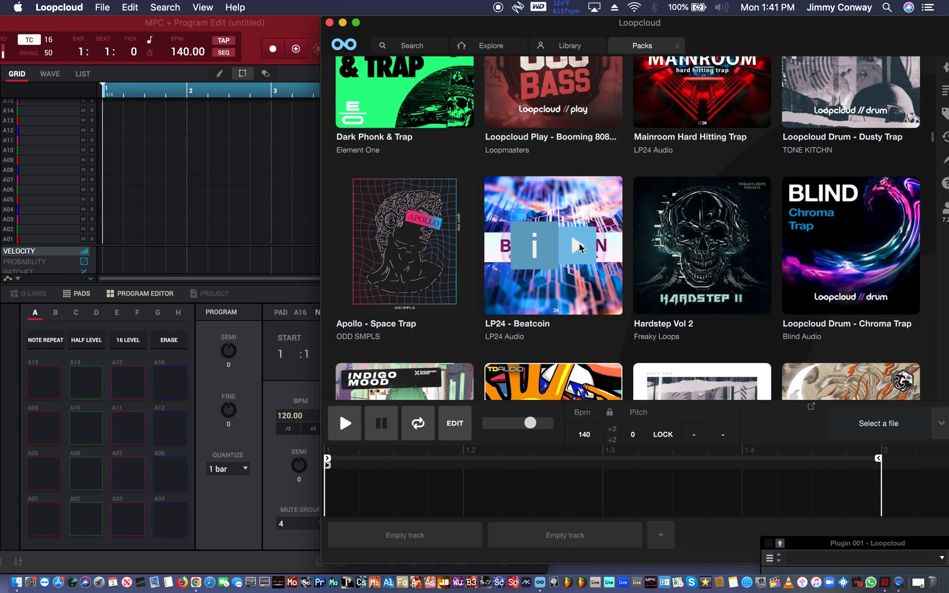
pyautogui.scroll(3, 578, 244)
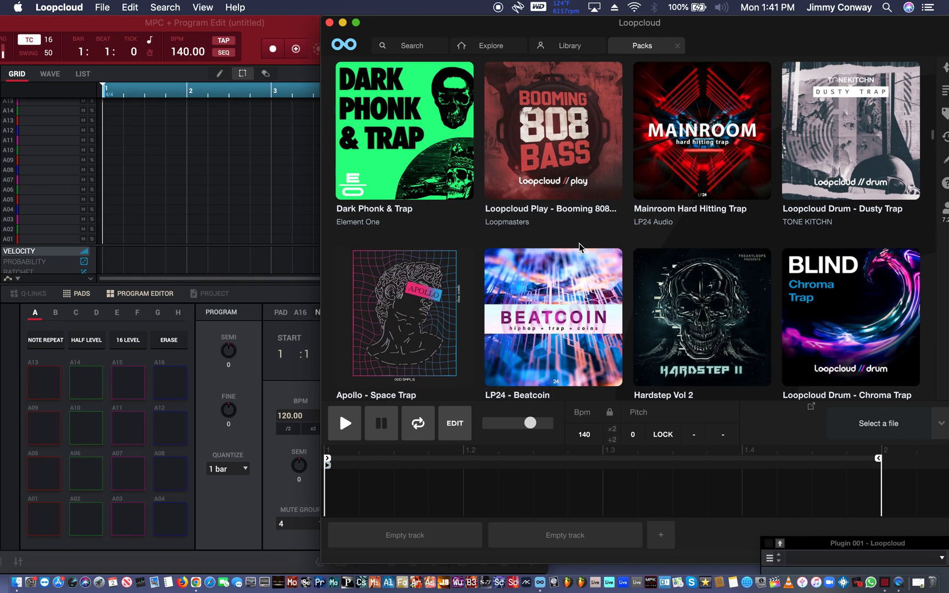
pyautogui.scroll(-3, 580, 247)
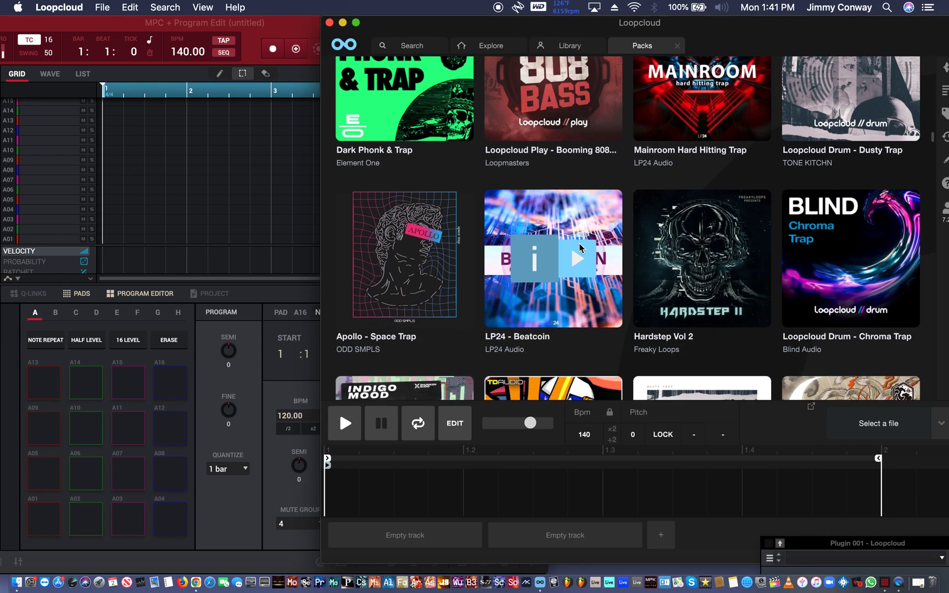
pyautogui.scroll(-1, 580, 248)
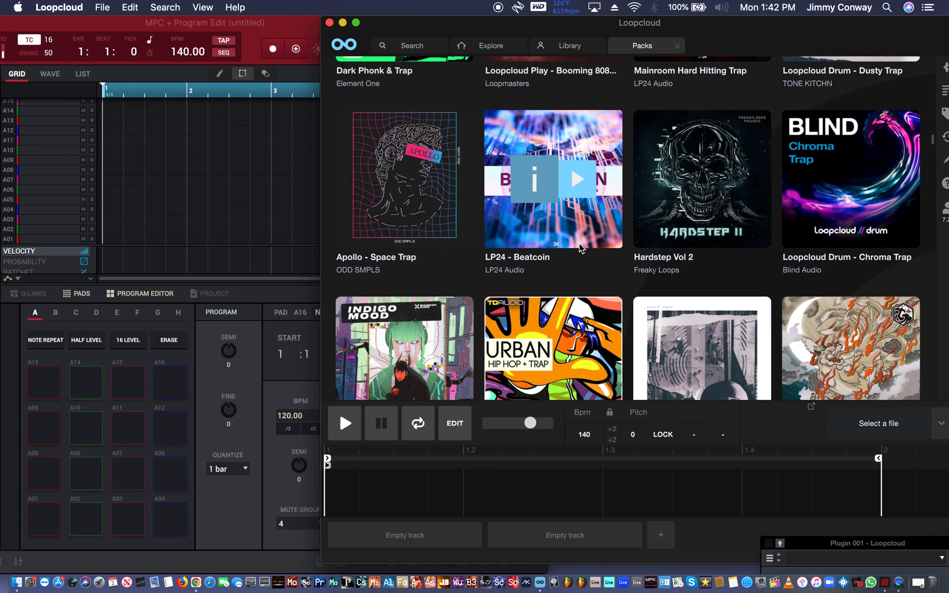
pyautogui.scroll(1, 579, 242)
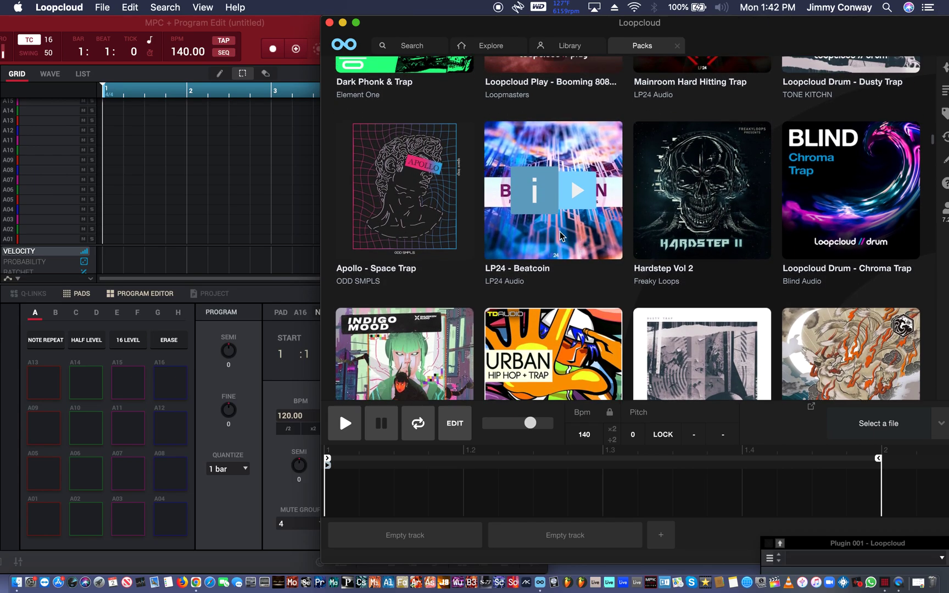
pyautogui.moveTo(433, 202)
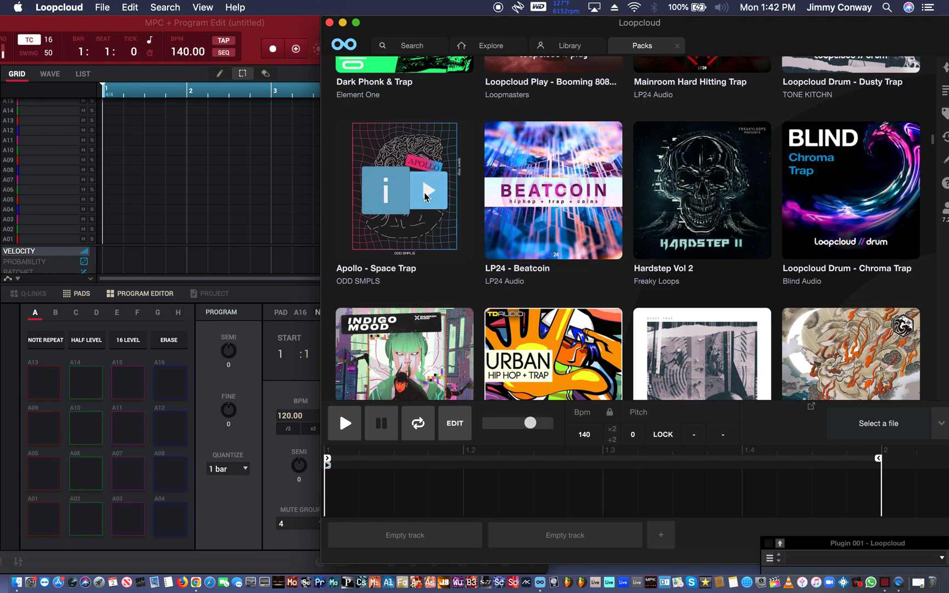
pyautogui.click(384, 202)
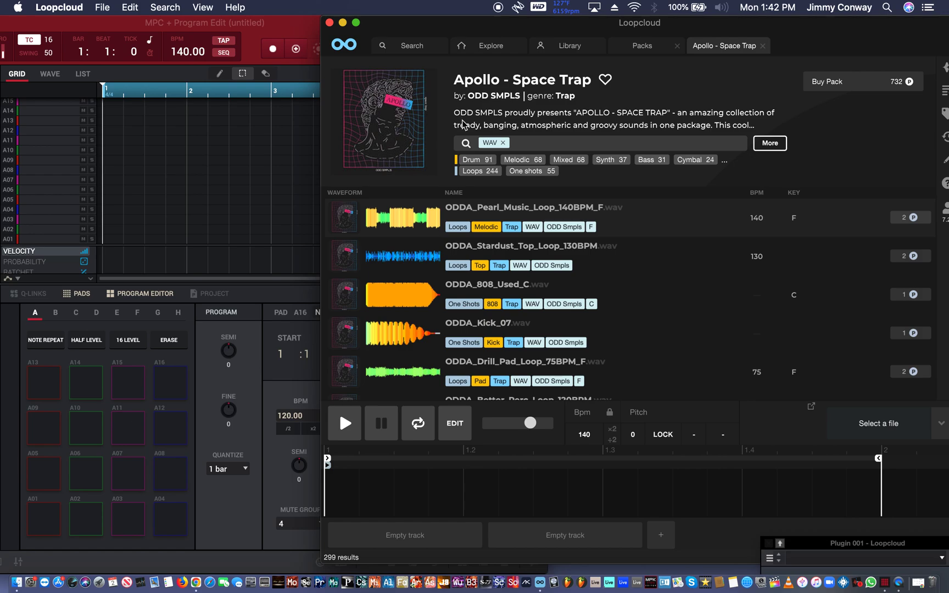
# Filter the pack's sounds to Drum and Loops, and audition the Stardust top loop and the Immortal drum loop.
pyautogui.click(482, 159)
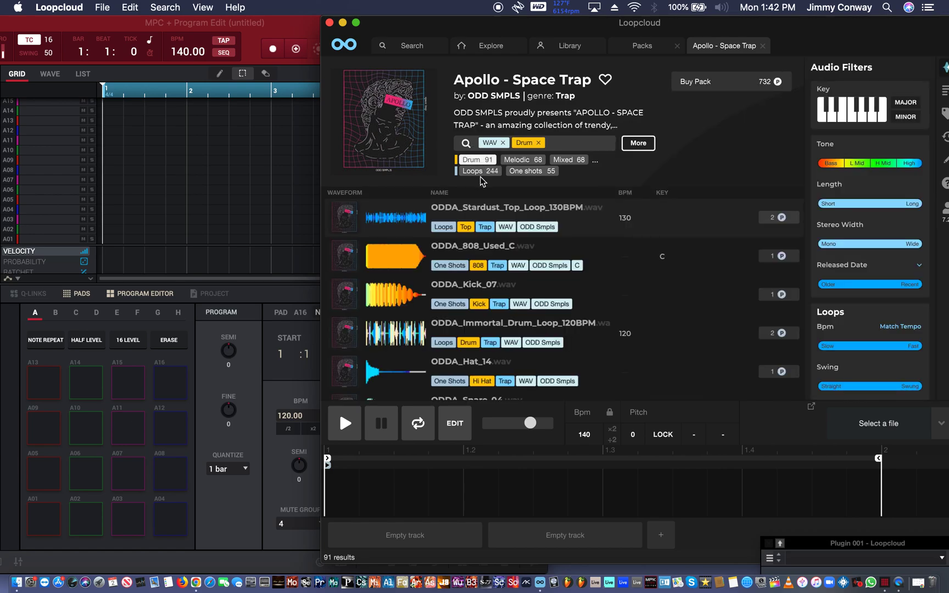
pyautogui.click(481, 173)
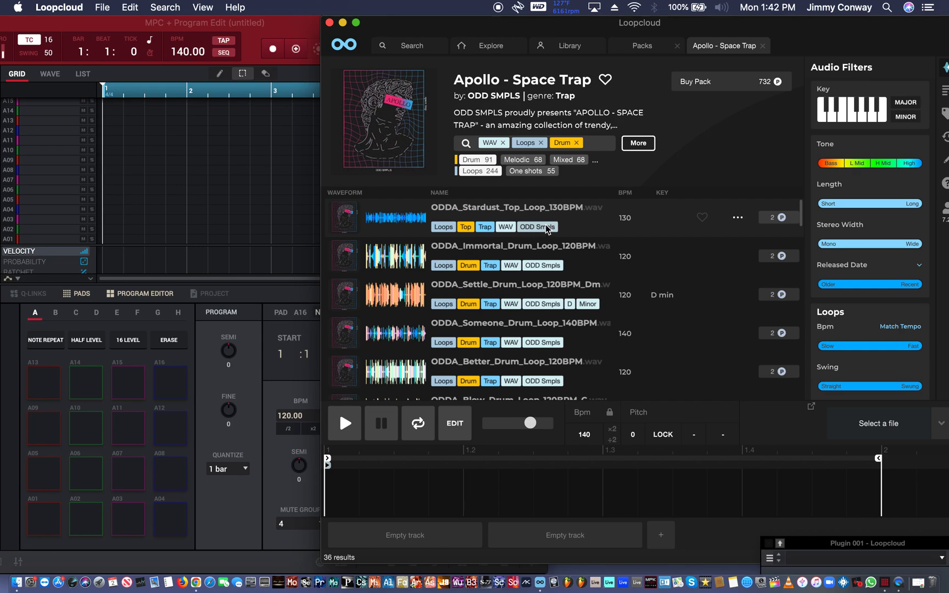
pyautogui.click(576, 214)
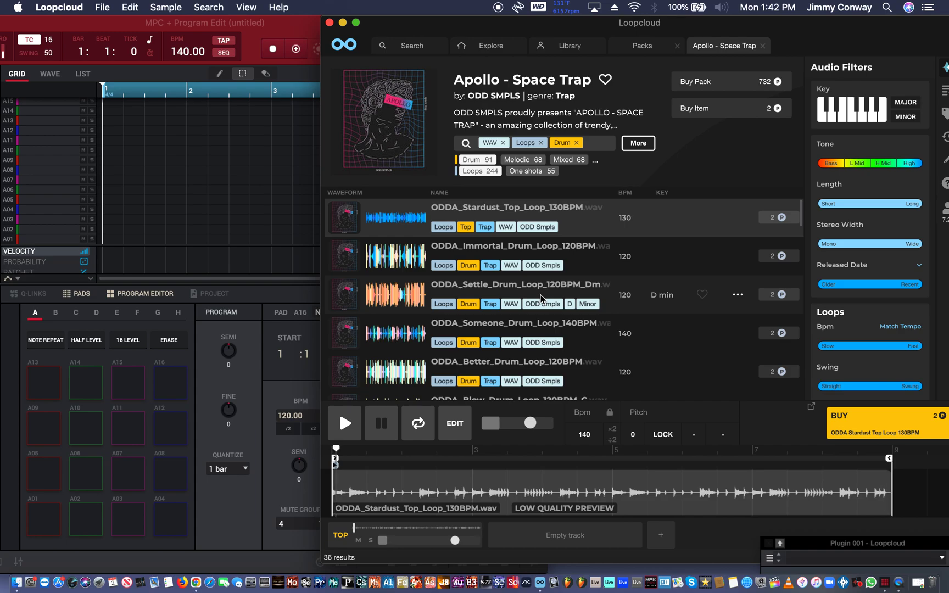
pyautogui.press('Down')
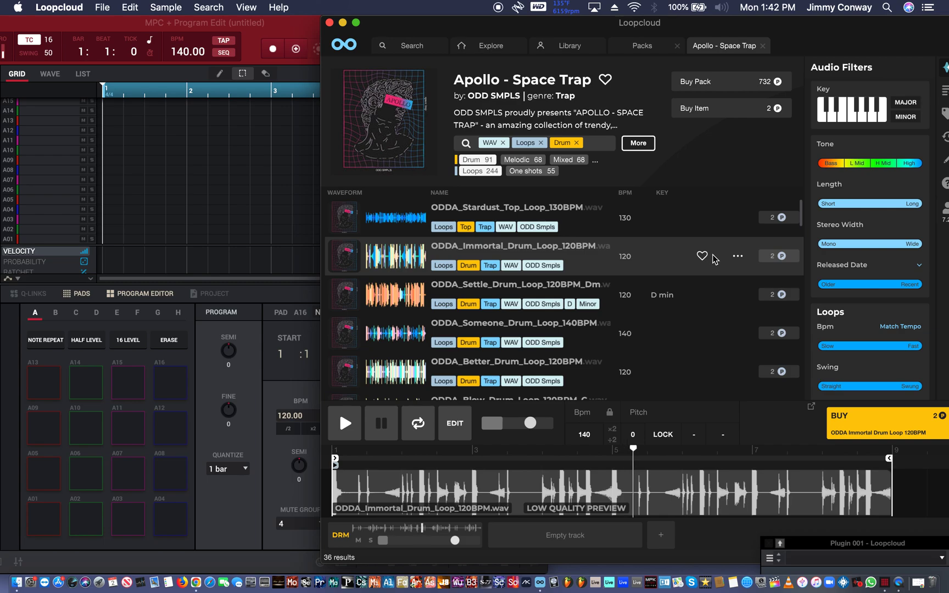
# Buy ODDA_Immortal_Drum_Loop_120BPM and load it onto pad A01 in MPC.
pyautogui.click(786, 259)
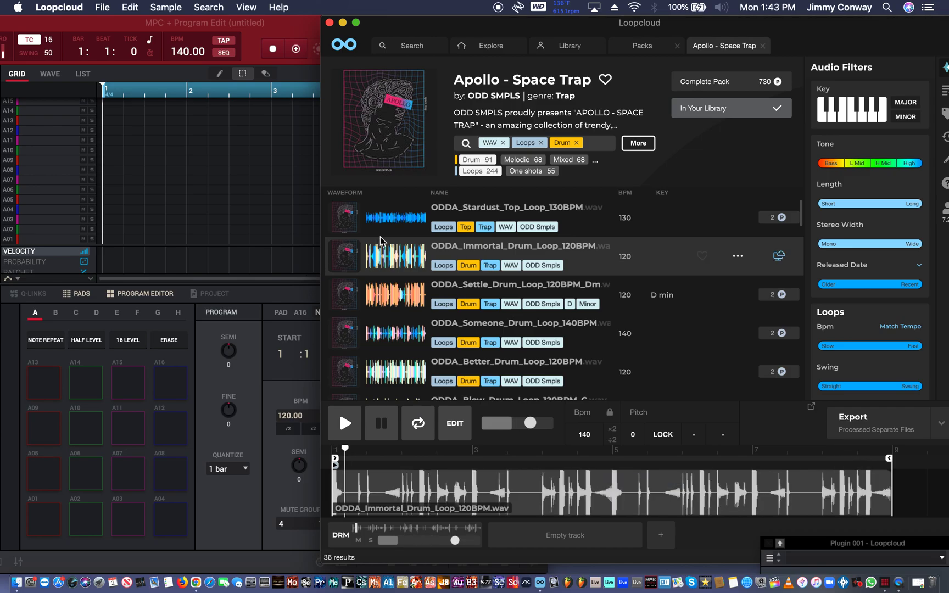
pyautogui.click(333, 267)
pyautogui.moveTo(334, 267); pyautogui.dragTo(40, 515)
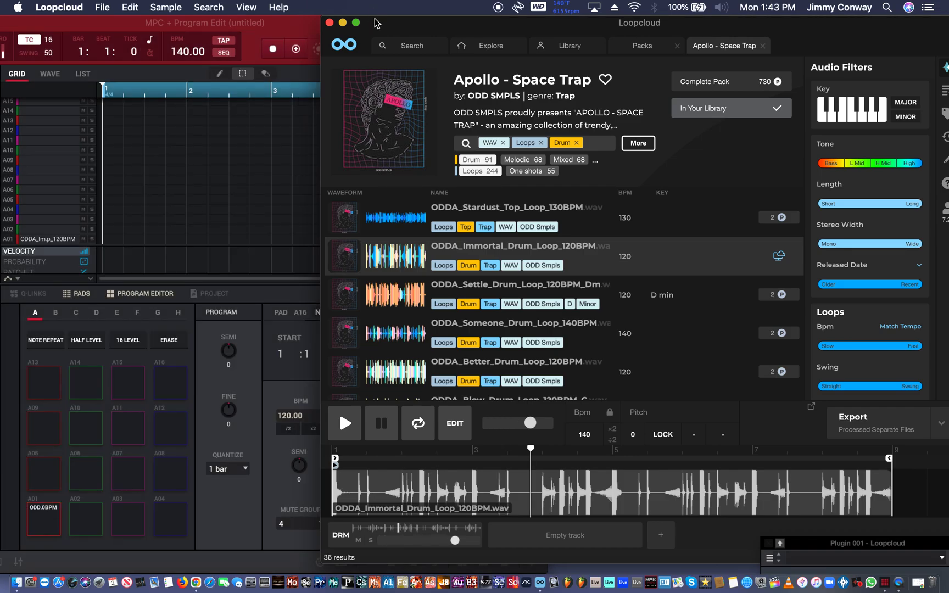
# Switch to MPC and set the sequence tempo to 120 BPM.
pyautogui.click(180, 51)
pyautogui.click(180, 51)
pyautogui.write('120')
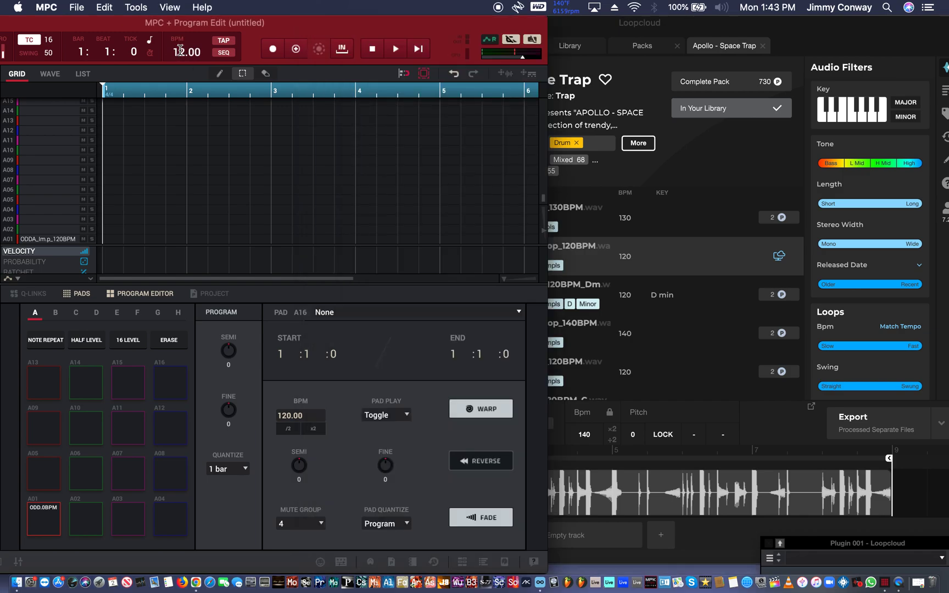
pyautogui.press('Return')
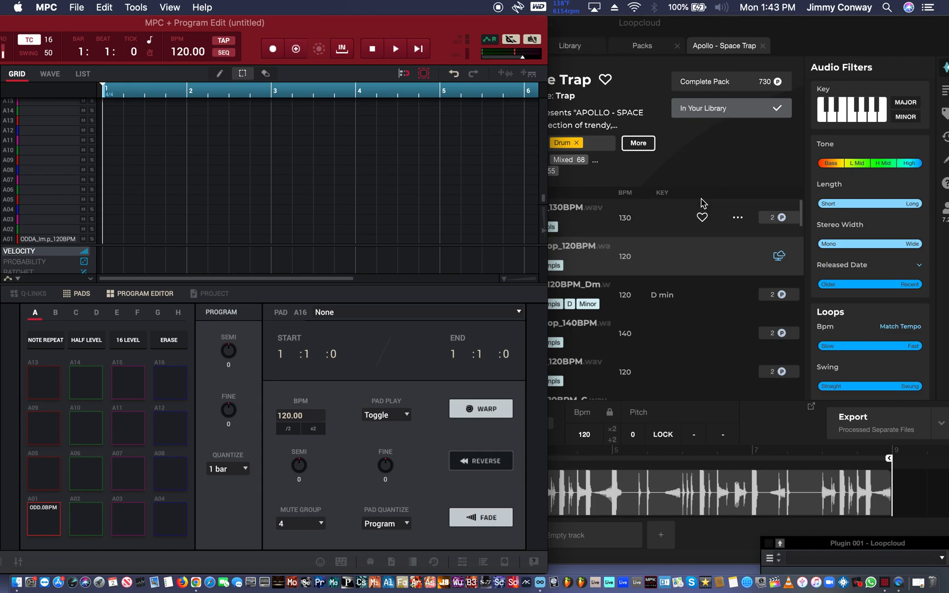
# Switch back to Loopcloud, buy ODDA_Stardust_Top_Loop_130BPM and load it onto MPC pad A02.
pyautogui.scroll(-1, 663, 201)
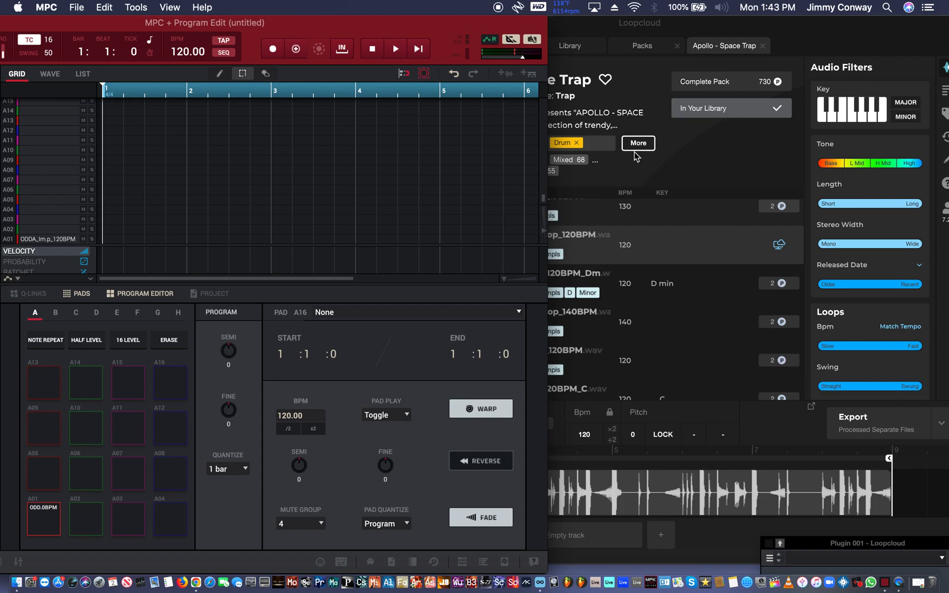
pyautogui.click(604, 30)
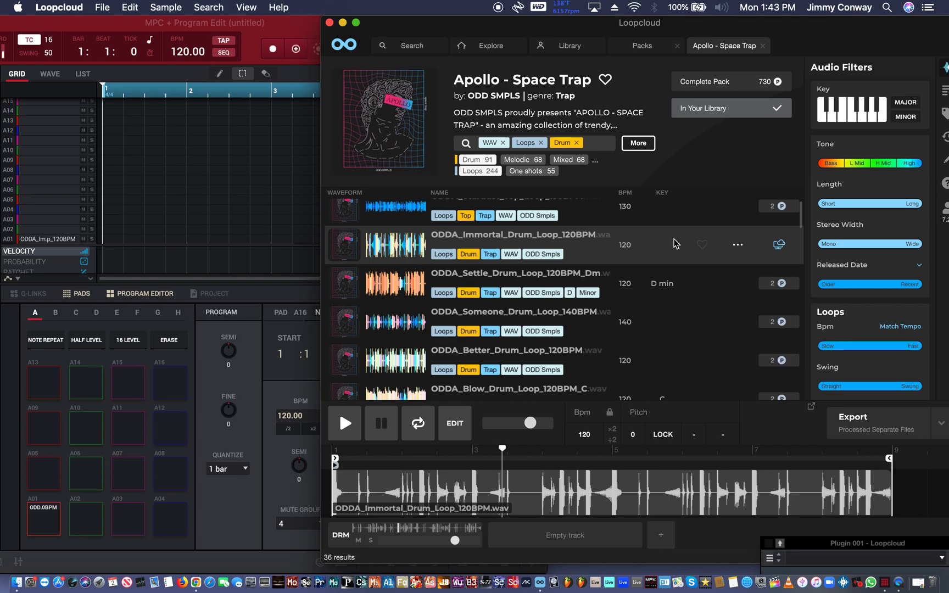
pyautogui.click(778, 208)
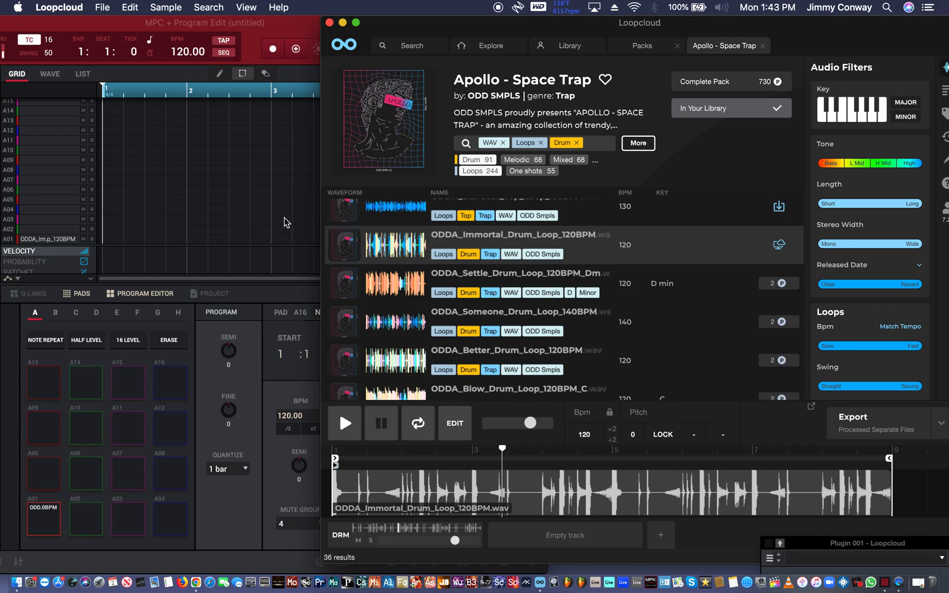
pyautogui.moveTo(777, 211); pyautogui.dragTo(87, 517)
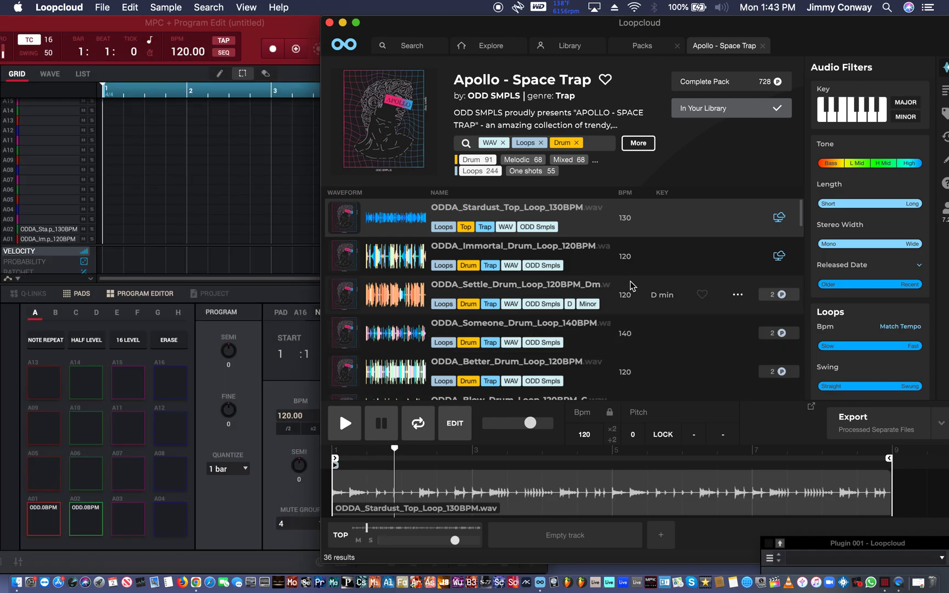
# Audition and buy ODDA_Settle_Drum_Loop_120BPM_Dm, and load it onto MPC pad A05.
pyautogui.click(628, 297)
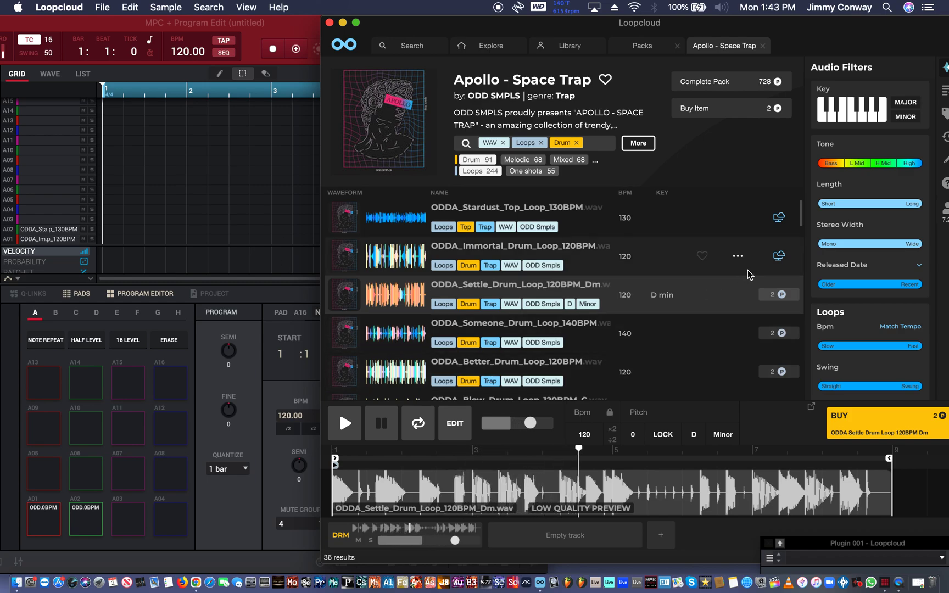
pyautogui.click(782, 299)
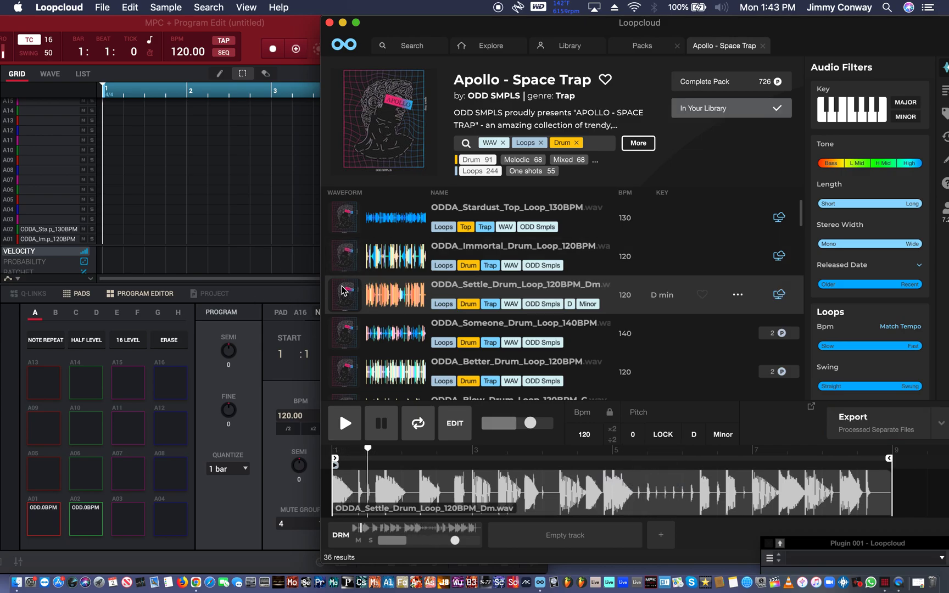
pyautogui.moveTo(343, 291); pyautogui.dragTo(43, 476)
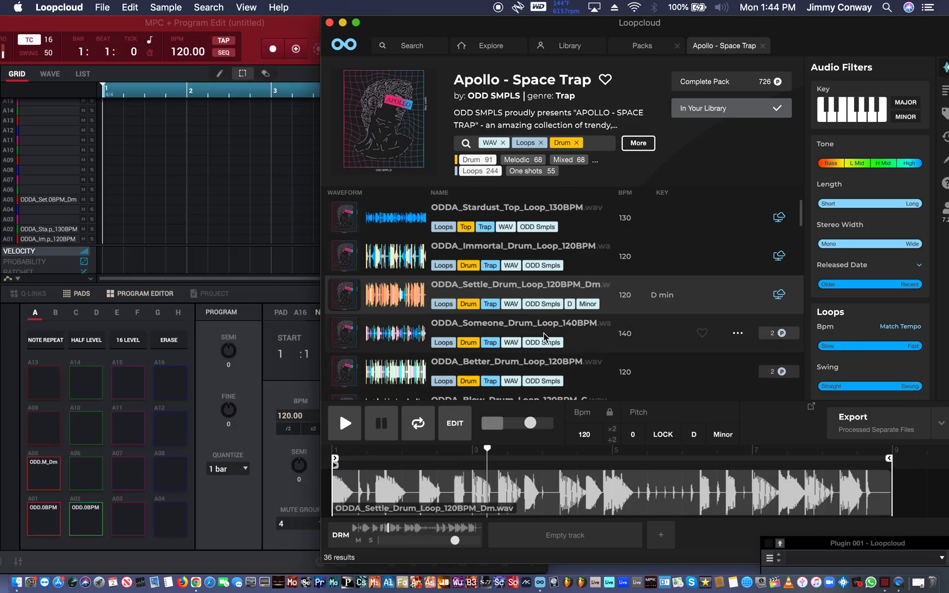
# Audition the Someone, Better and Blow drum loops, and buy ODDA_Better_Drum_Loop_120BPM.
pyautogui.click(608, 334)
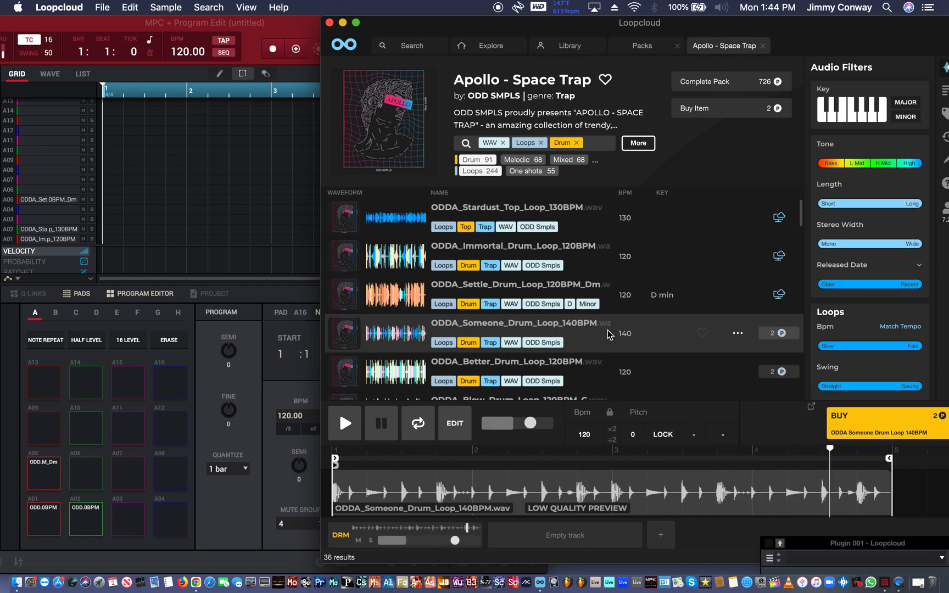
pyautogui.press('Down')
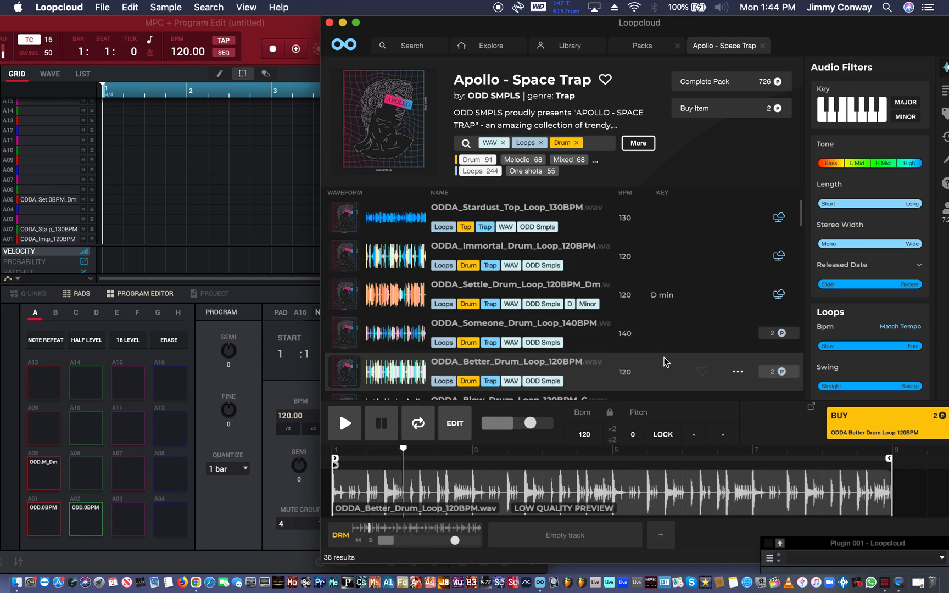
pyautogui.click(775, 371)
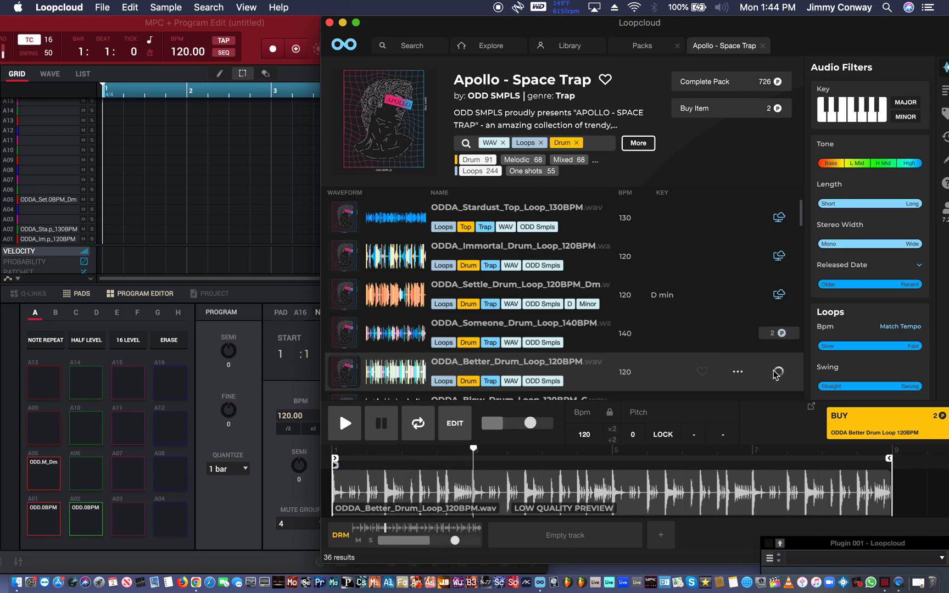
pyautogui.click(485, 397)
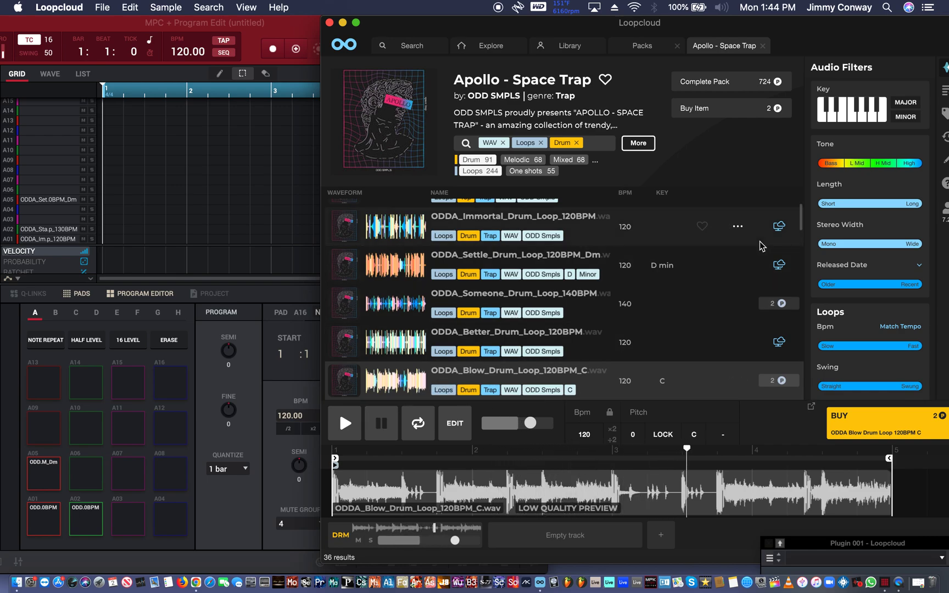
# Buy ODDA_Blow_Drum_Loop_120BPM_C and load it onto MPC pad A09.
pyautogui.click(776, 380)
pyautogui.moveTo(347, 391); pyautogui.dragTo(39, 430)
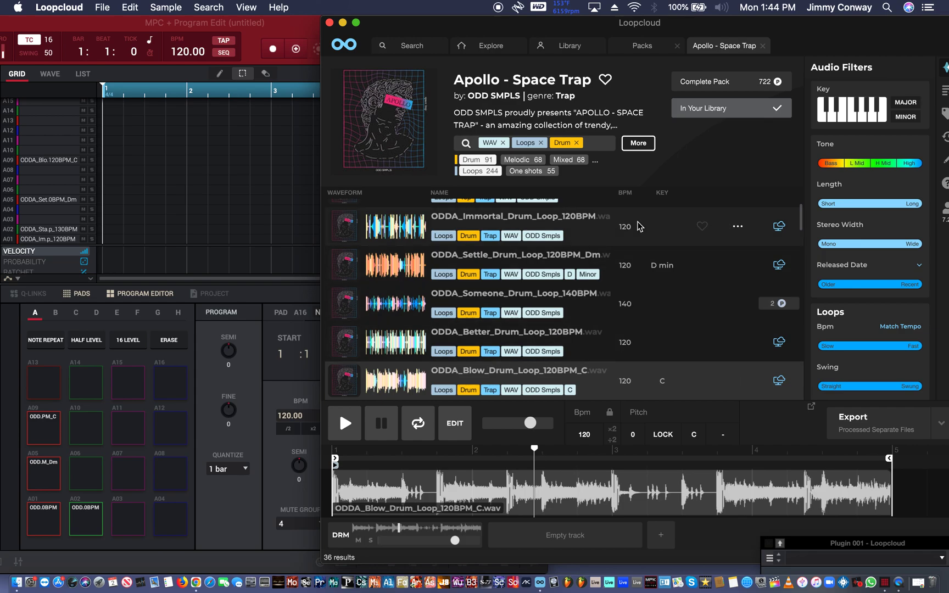
# Audition the Blow top loop and the Climb drum loop, and buy ODDA_Climb_Drum_Loop_140BPM and load it onto MPC pad A13.
pyautogui.press('Down')
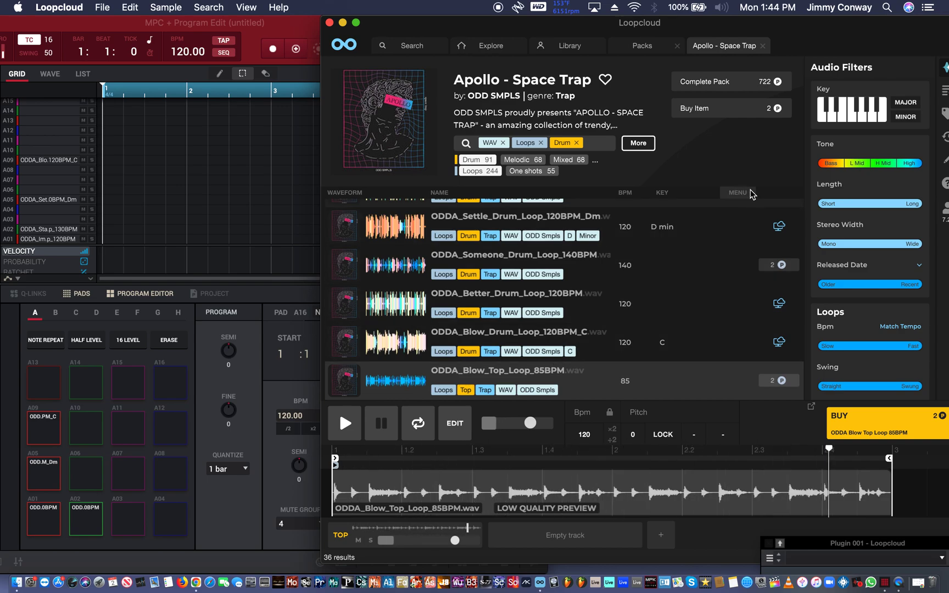
pyautogui.press('Down')
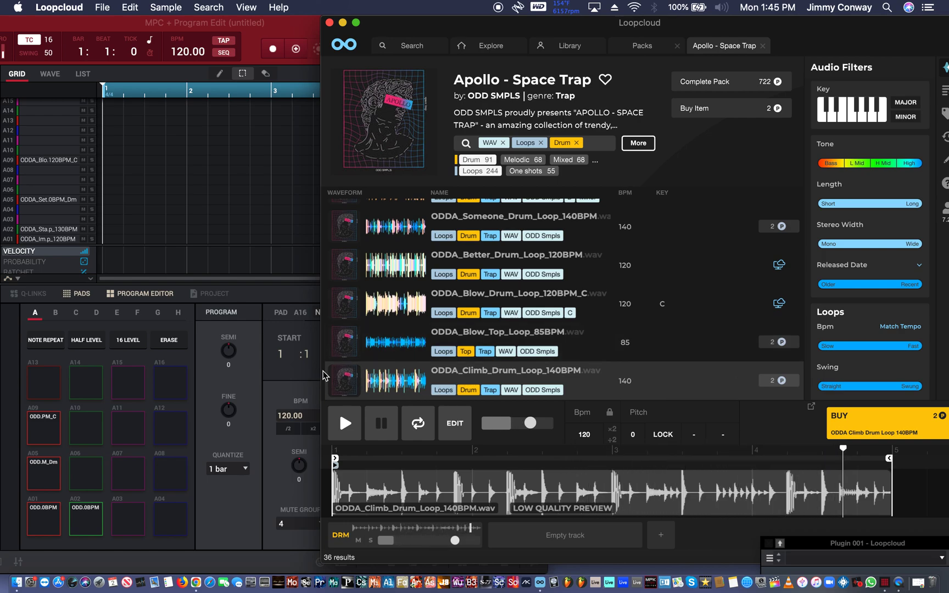
pyautogui.click(770, 379)
pyautogui.moveTo(770, 378); pyautogui.dragTo(55, 387)
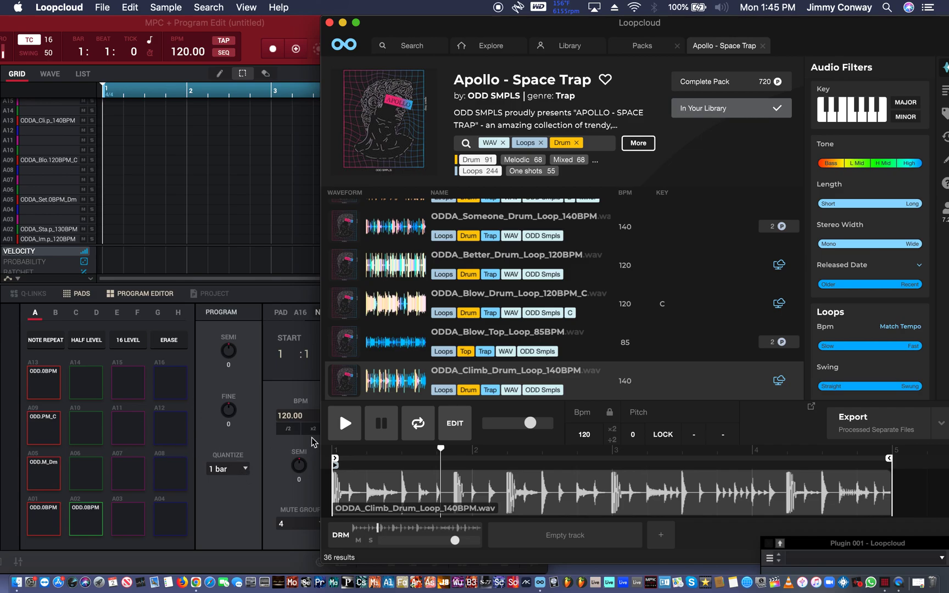
# Move the Loopcloud window off MPC, and play the Immortal loop on pad A01 and set its BPM to 120.00.
pyautogui.click(419, 26)
pyautogui.moveTo(419, 26); pyautogui.dragTo(658, 23)
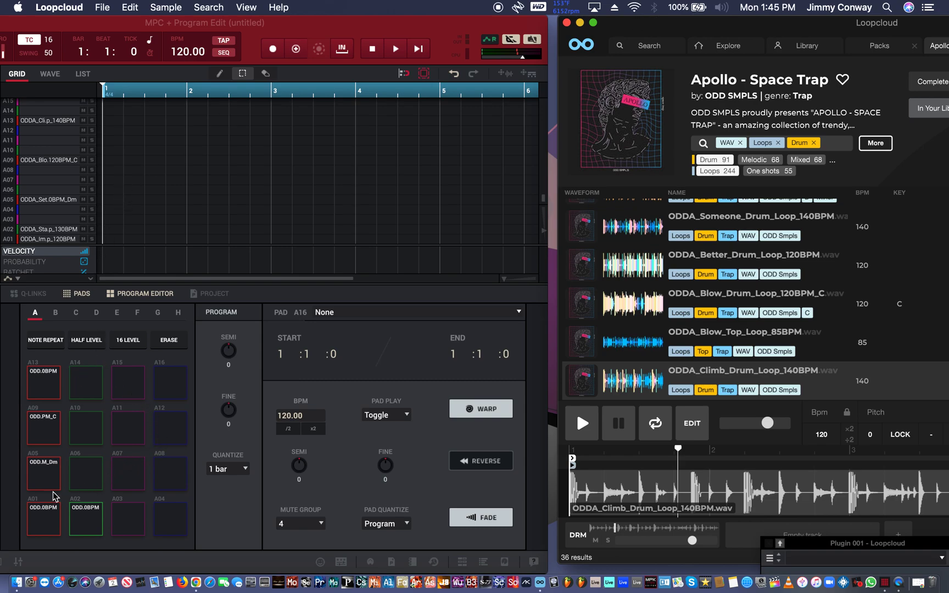
pyautogui.click(39, 521)
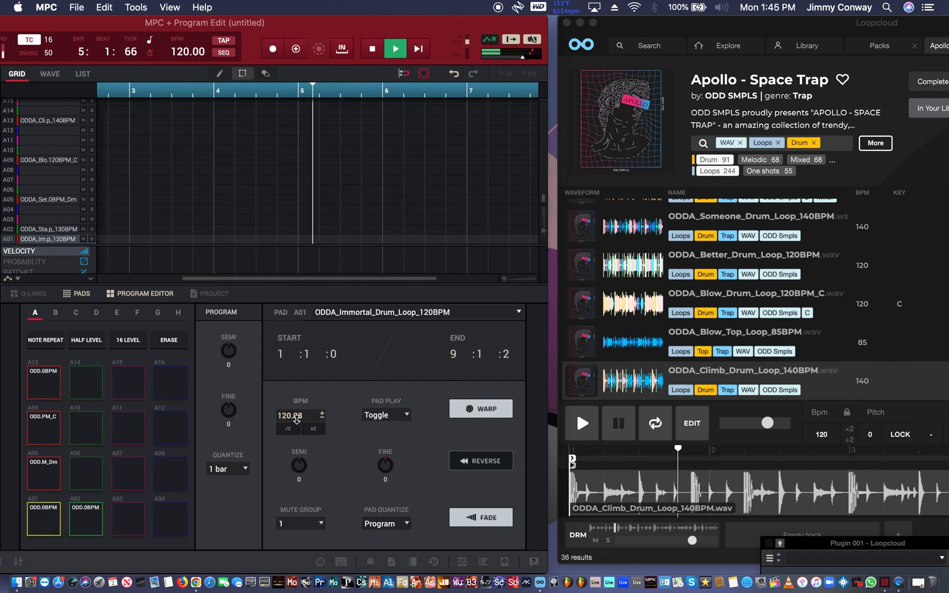
pyautogui.doubleClick(306, 415)
pyautogui.click(306, 414)
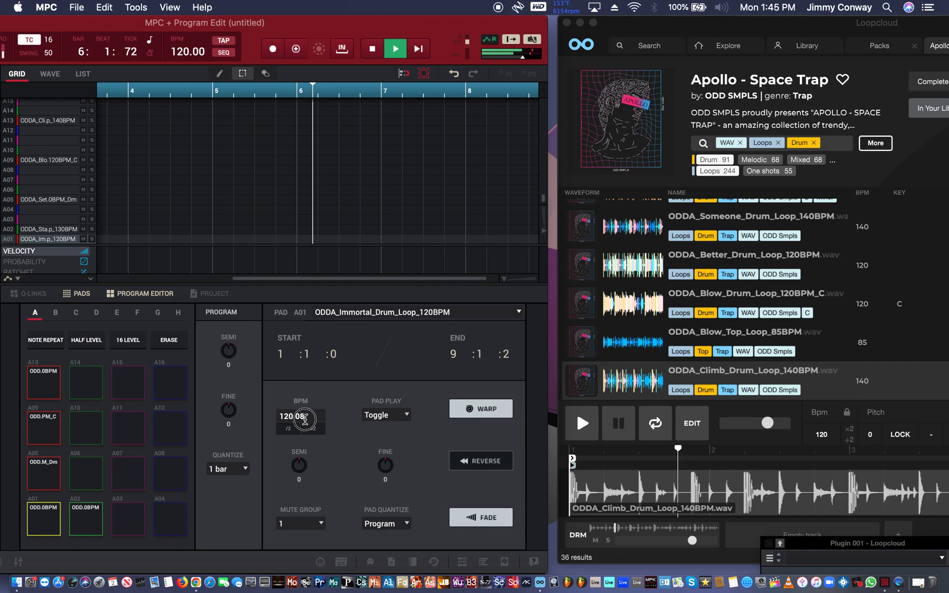
pyautogui.press('BackSpace')
pyautogui.write('0')
pyautogui.press('Return')
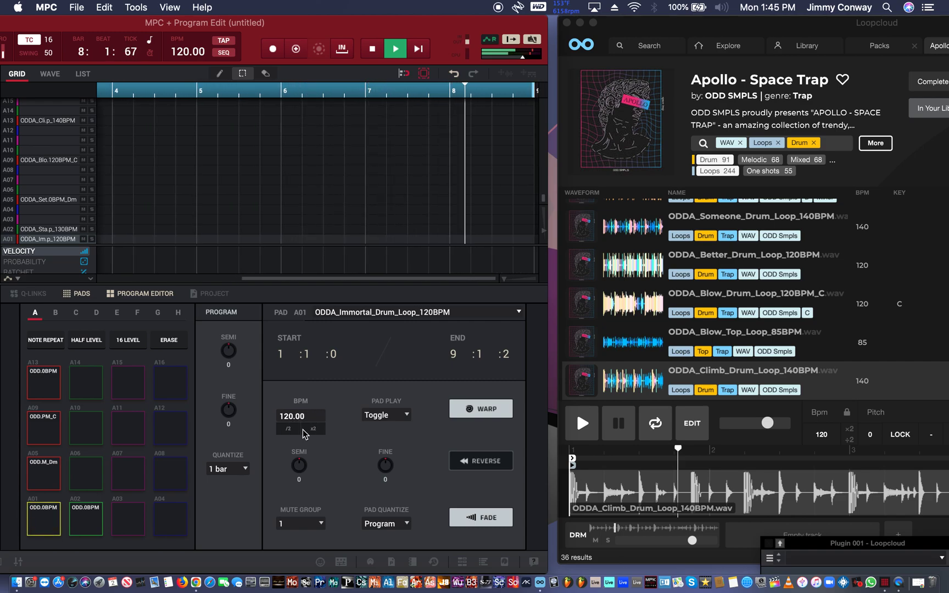
# Play the Settle drum loop on pad A05 and set its BPM to 120.
pyautogui.click(52, 476)
pyautogui.click(313, 428)
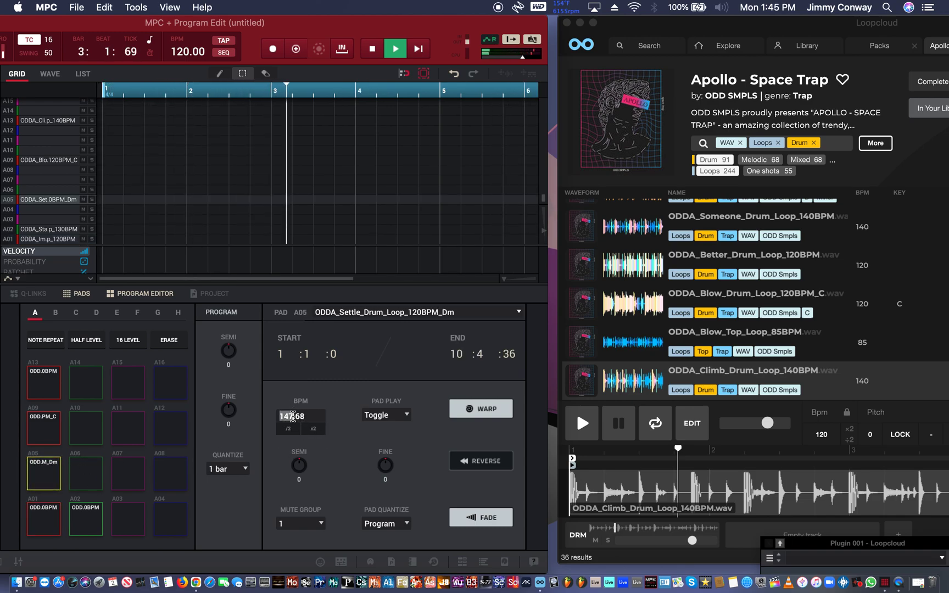
pyautogui.doubleClick(292, 416)
pyautogui.write('120')
pyautogui.press('Return')
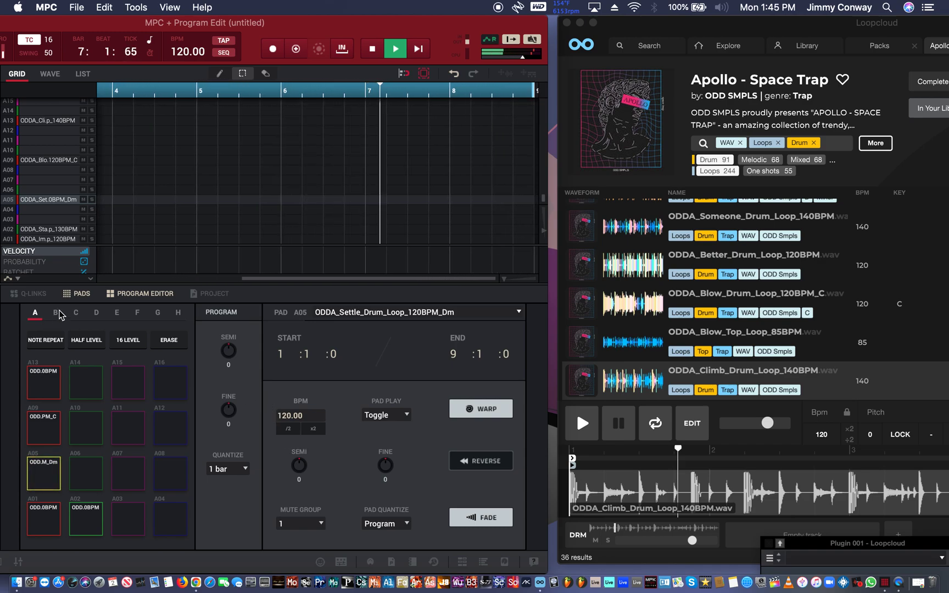
# Play the Blow loop on pad A09, and set the BPM of the Climb loop on pad A13 to 120.
pyautogui.click(52, 426)
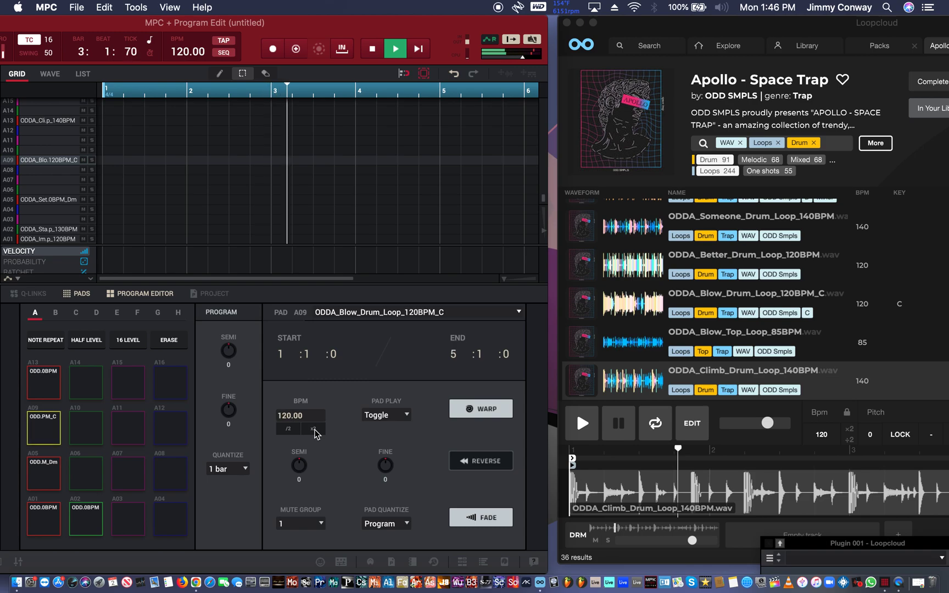
pyautogui.click(38, 396)
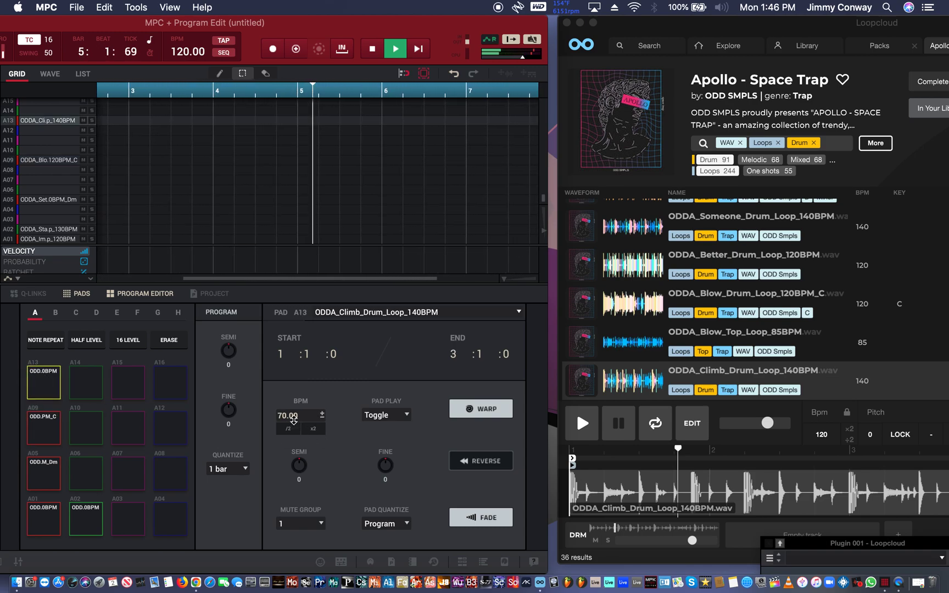
pyautogui.moveTo(299, 415); pyautogui.dragTo(242, 416)
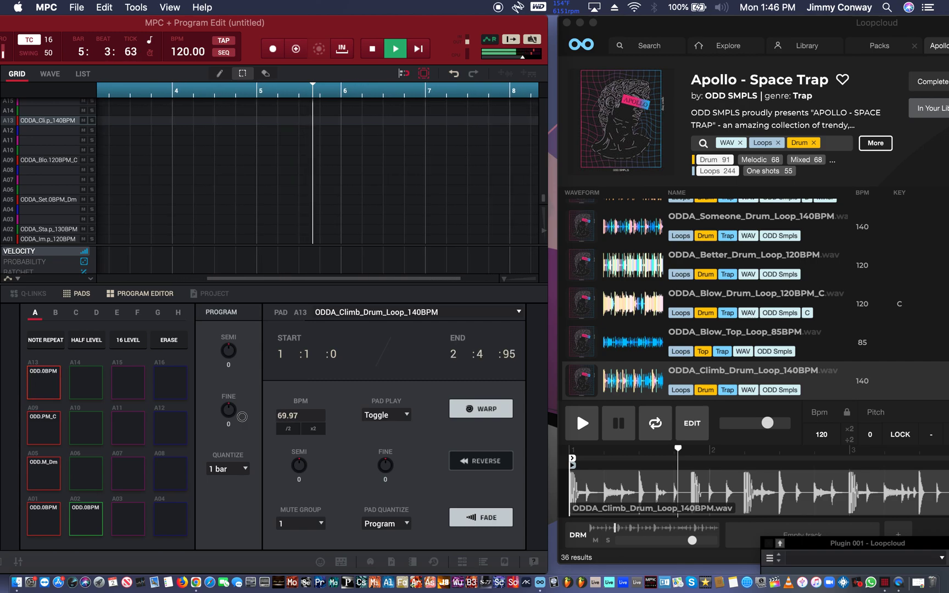
pyautogui.click(276, 415)
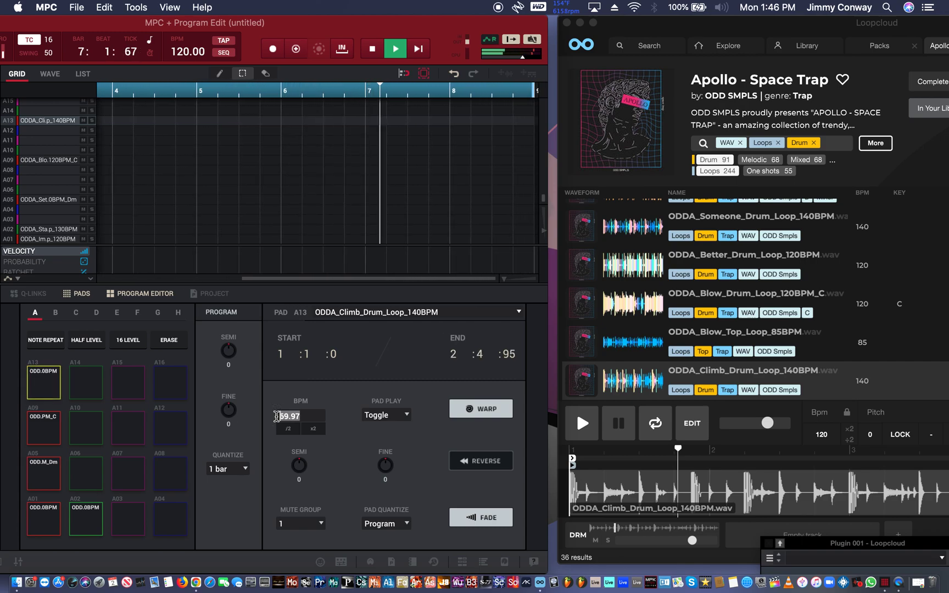
pyautogui.write('120')
pyautogui.press('Return')
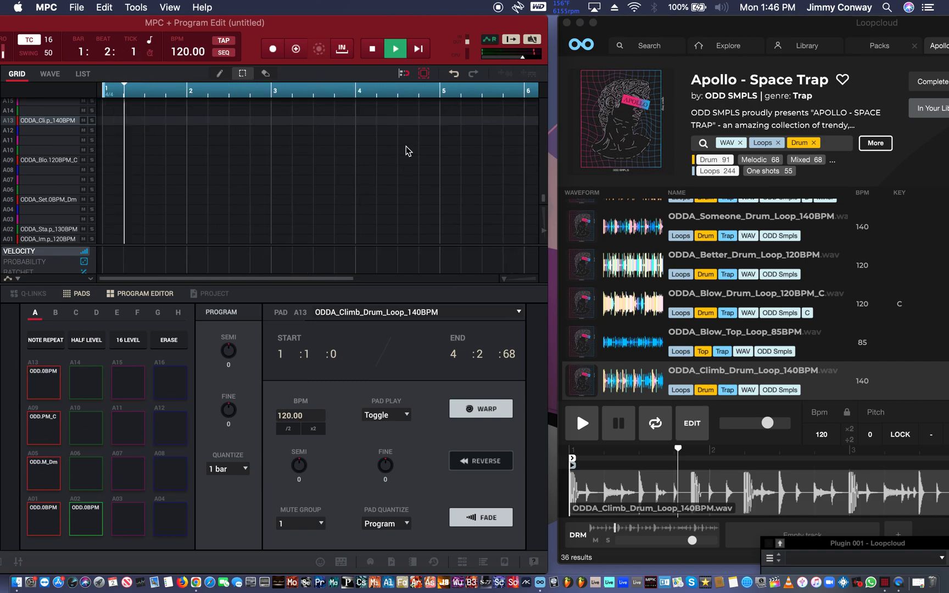
# Restart playback and trigger the loops on pads A13, A09, A05 and A01 in turn to hear how they switch.
pyautogui.press('space')
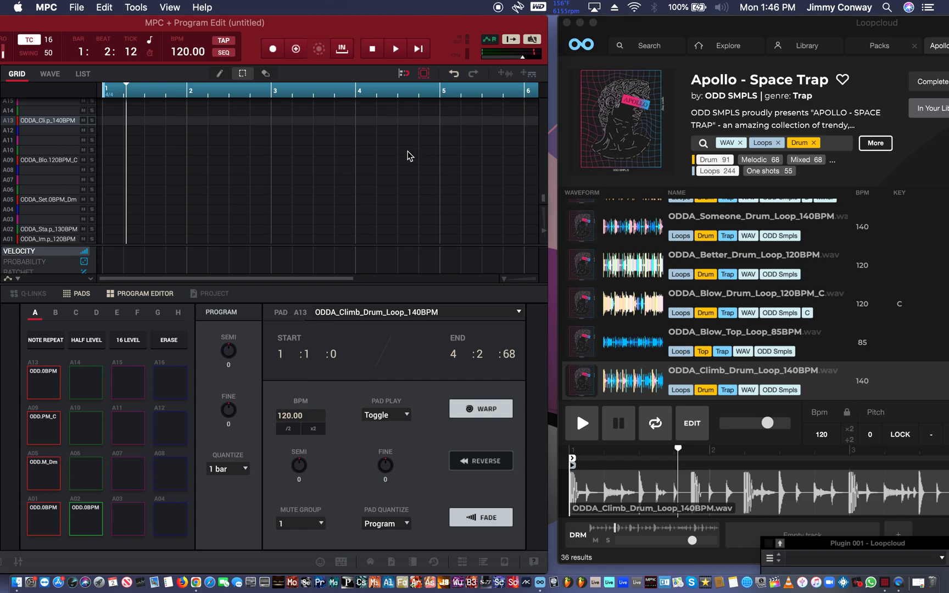
pyautogui.press('space')
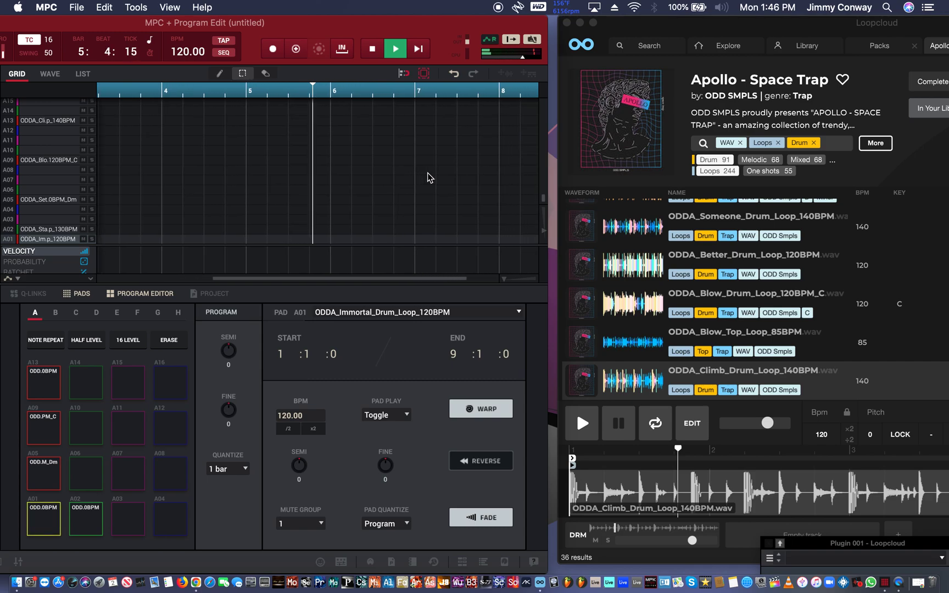
pyautogui.press('space')
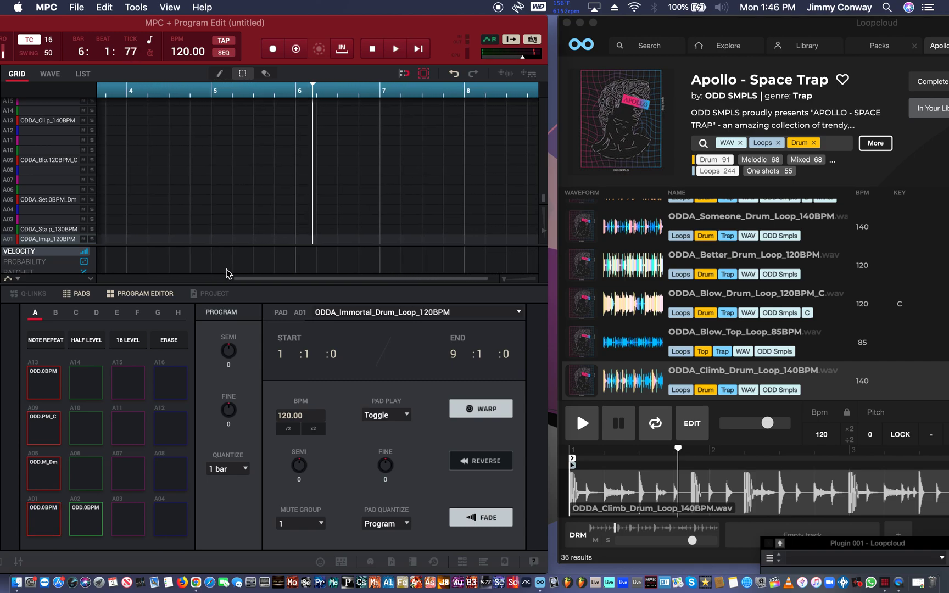
pyautogui.click(42, 386)
pyautogui.press('space')
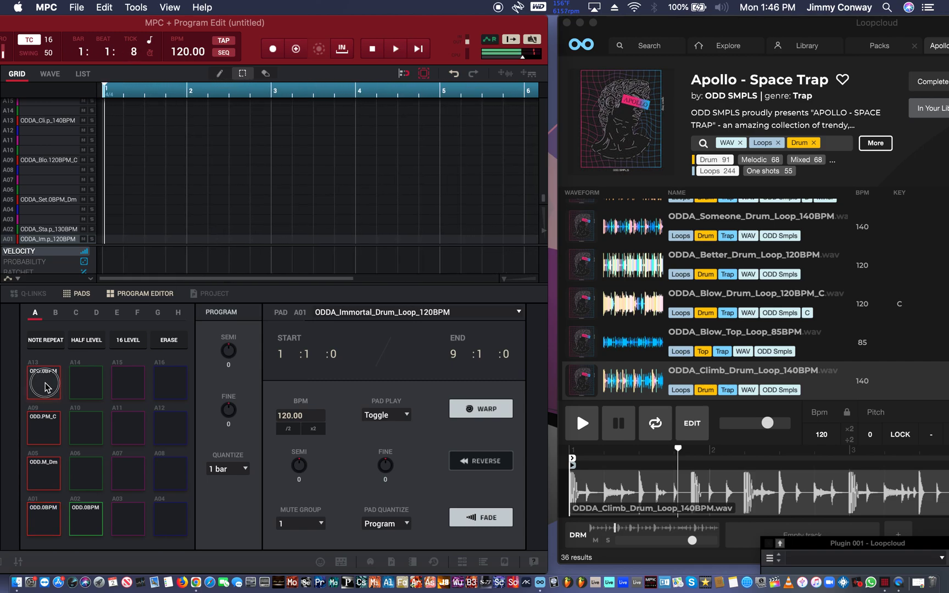
pyautogui.click(53, 436)
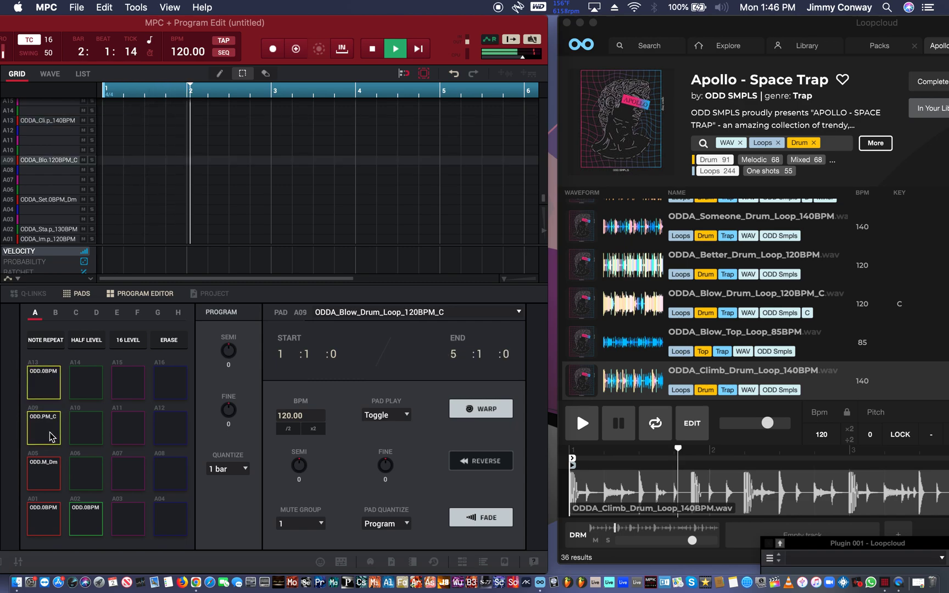
pyautogui.click(41, 476)
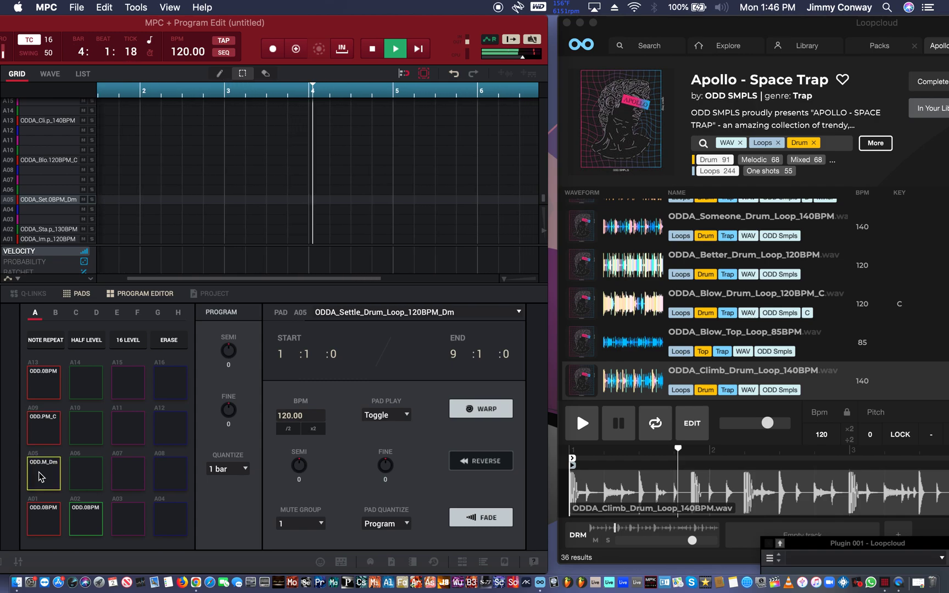
pyautogui.click(40, 522)
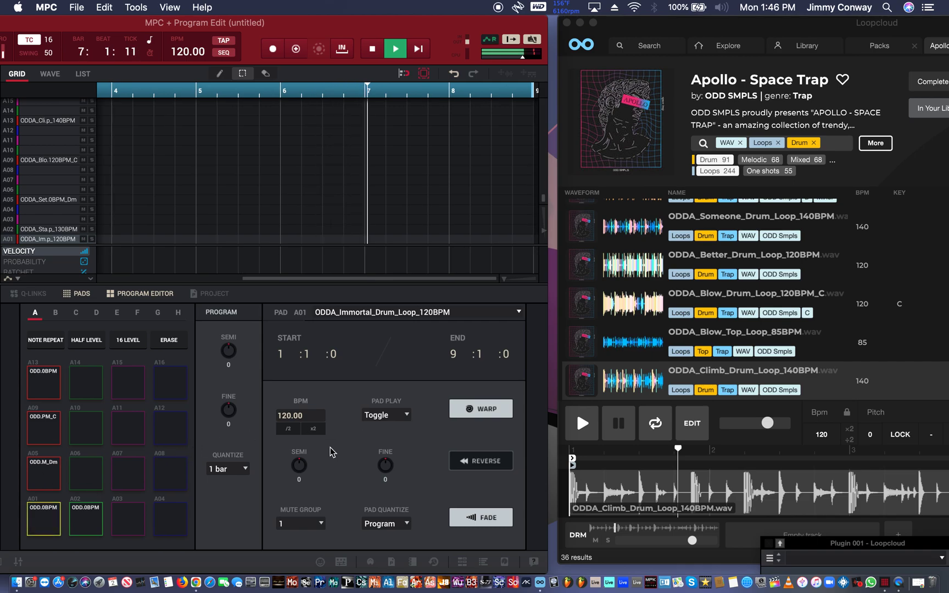
# Set the program's quantize to 2 bars and test it by switching between the loops on pads A09 and A13.
pyautogui.click(245, 469)
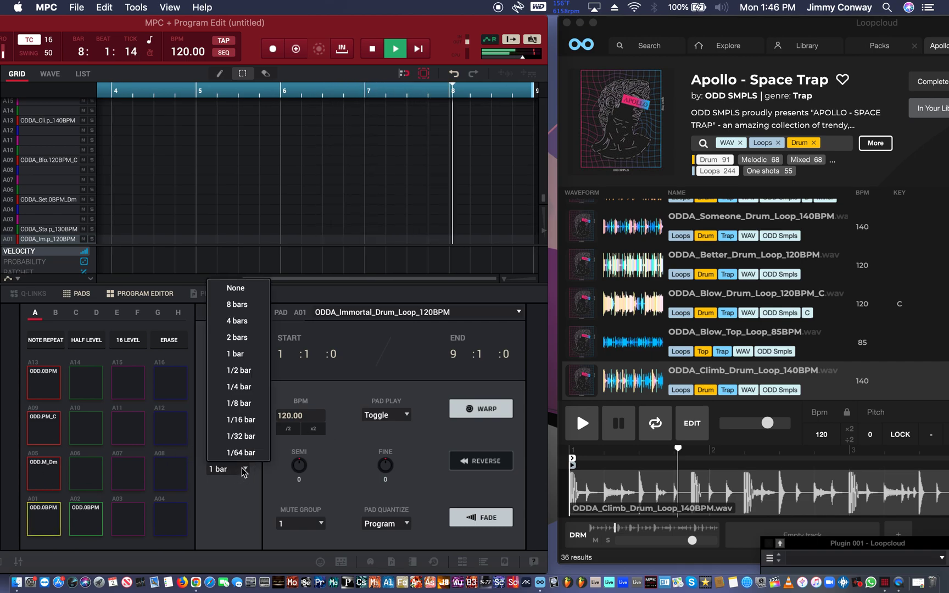
pyautogui.click(257, 334)
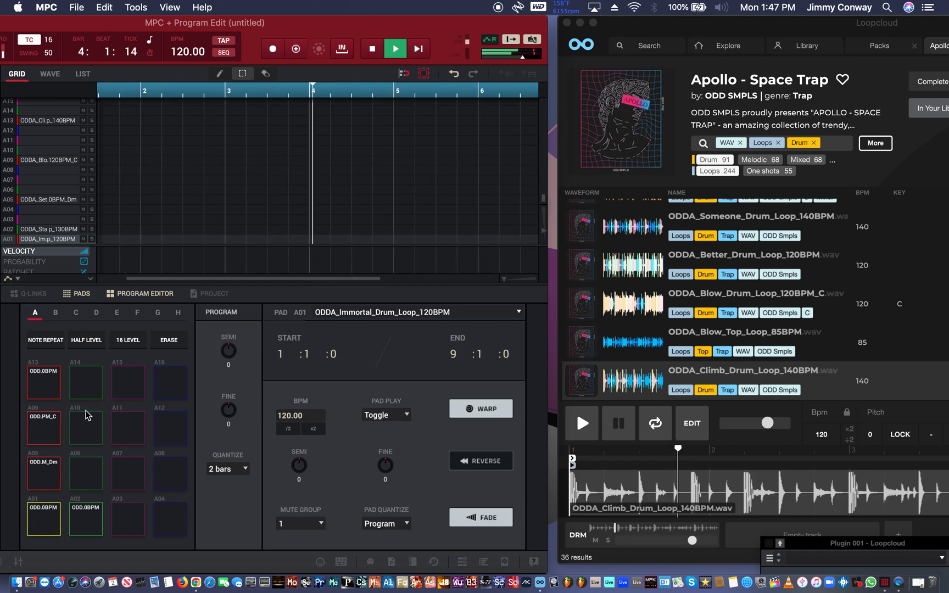
pyautogui.click(52, 421)
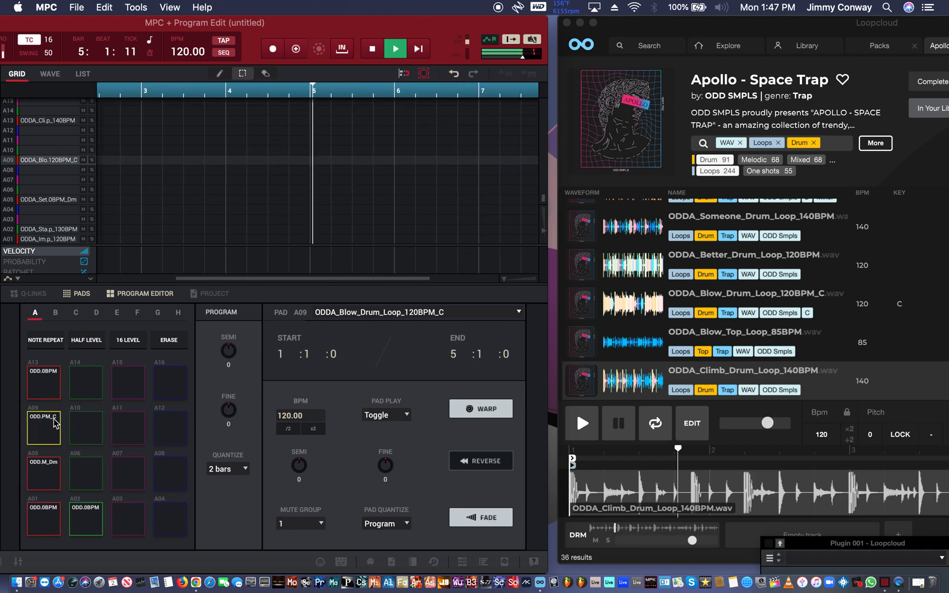
pyautogui.click(49, 383)
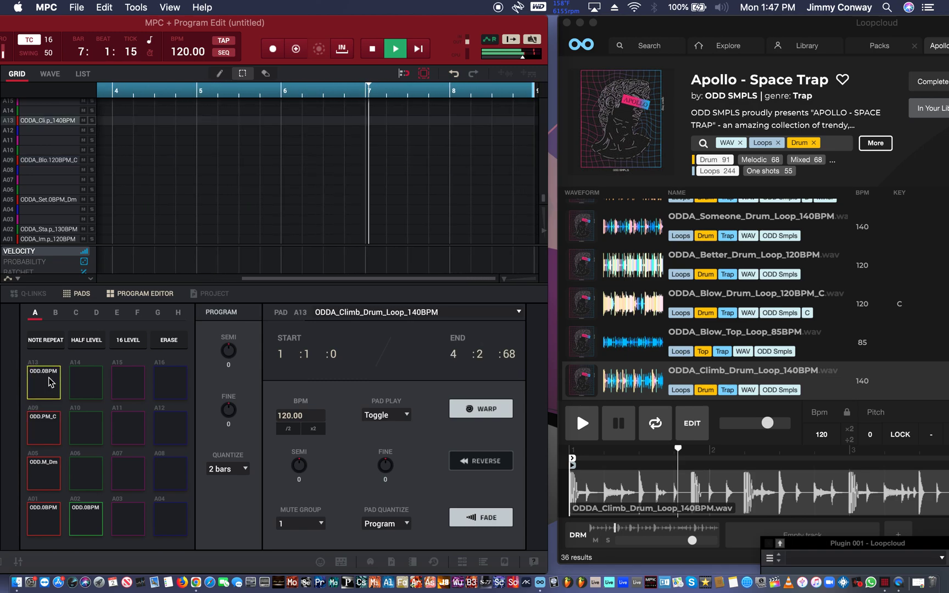
pyautogui.click(49, 426)
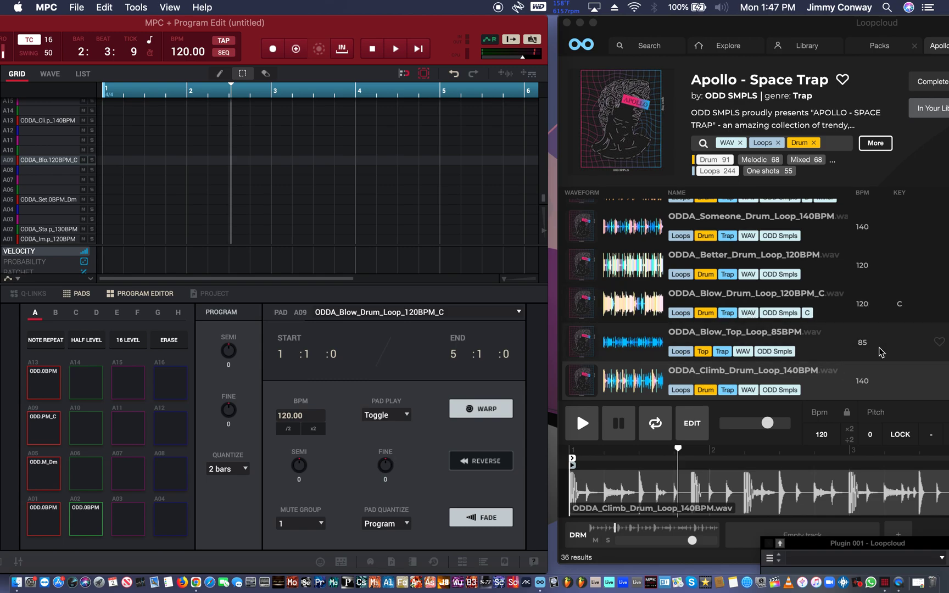
# Switch to Loopcloud, audition and buy ODDA_Gang_HiHat_Loop_138BPM, and load it onto MPC pad A06.
pyautogui.scroll(-2, 880, 352)
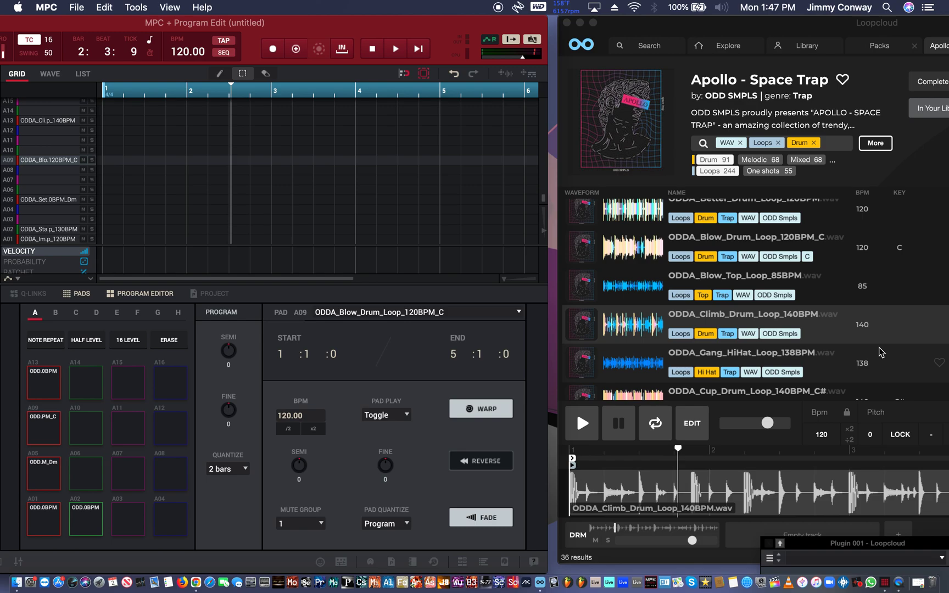
pyautogui.click(861, 364)
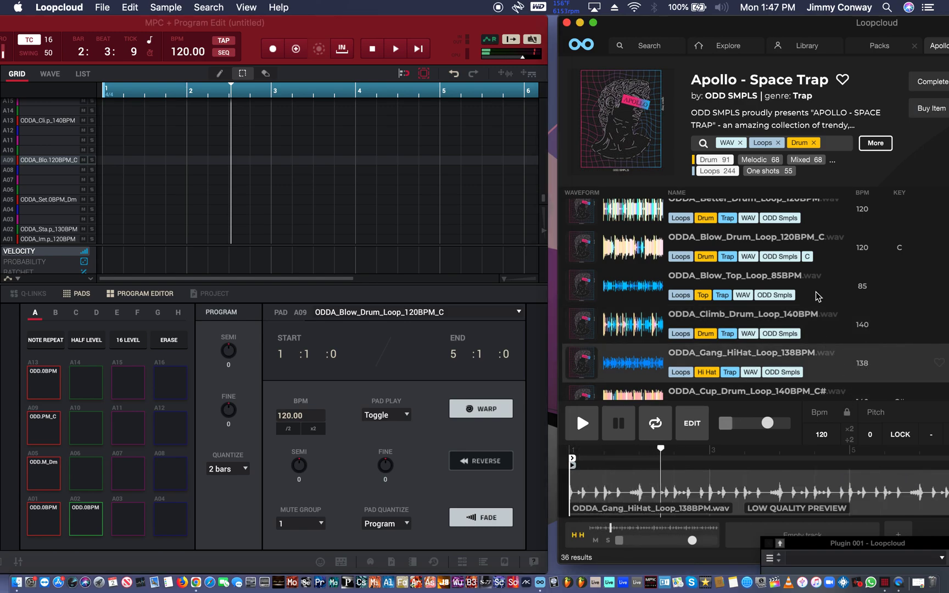
pyautogui.moveTo(875, 24); pyautogui.dragTo(688, 21)
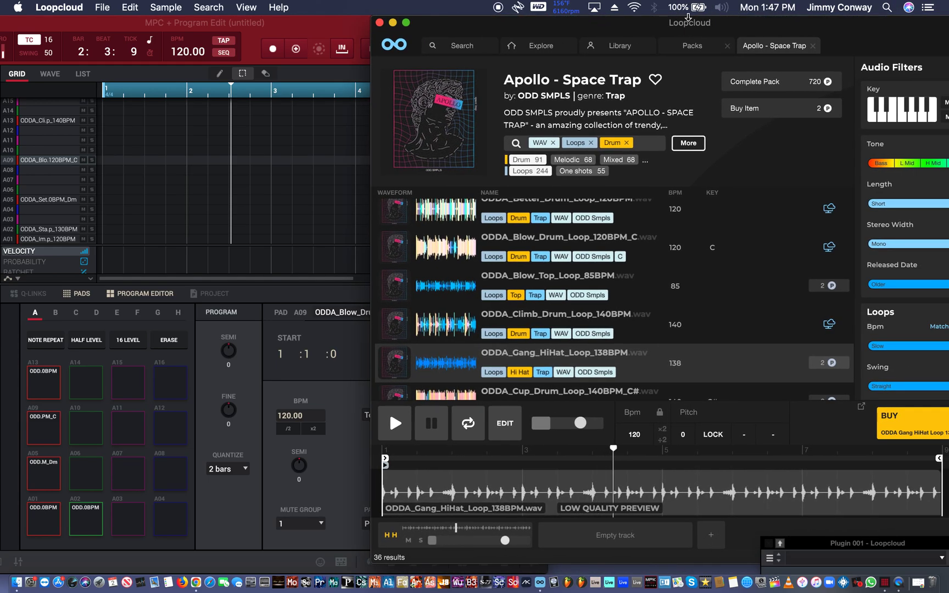
pyautogui.click(900, 423)
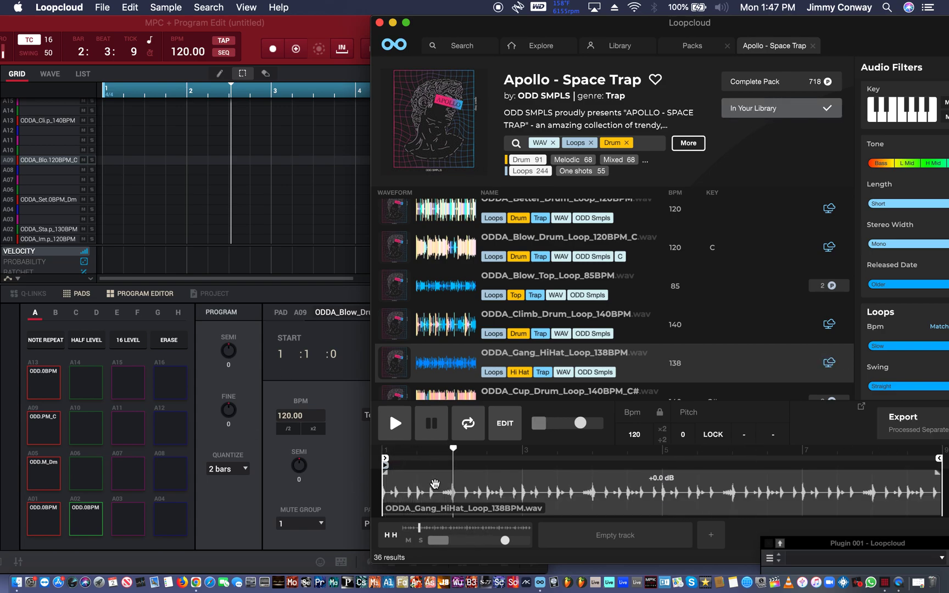
pyautogui.moveTo(439, 490); pyautogui.dragTo(78, 464)
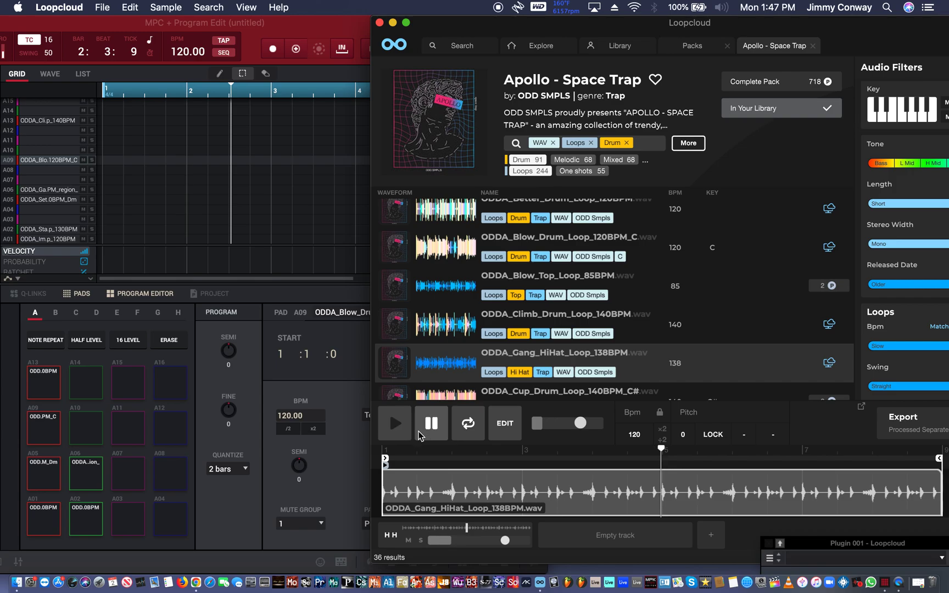
# Switch to MPC, play the Gang hi-hat loop on pad A06 and set its BPM to 120.00.
pyautogui.click(94, 469)
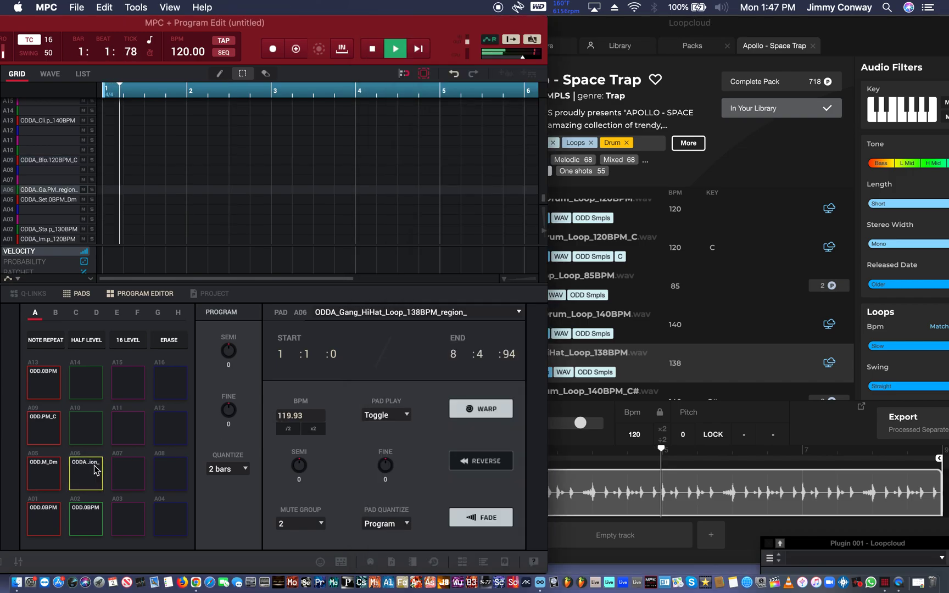
pyautogui.doubleClick(310, 415)
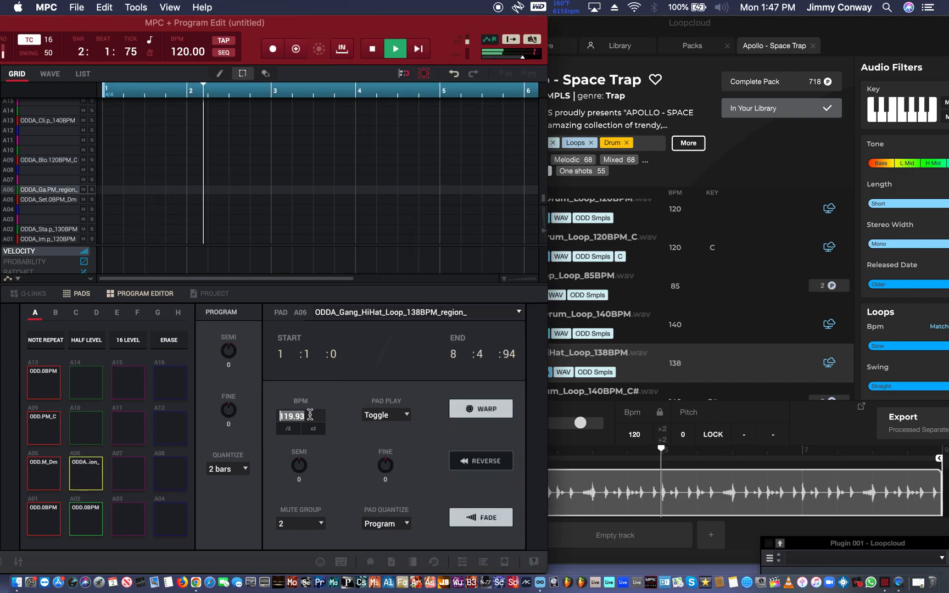
pyautogui.write('120.00')
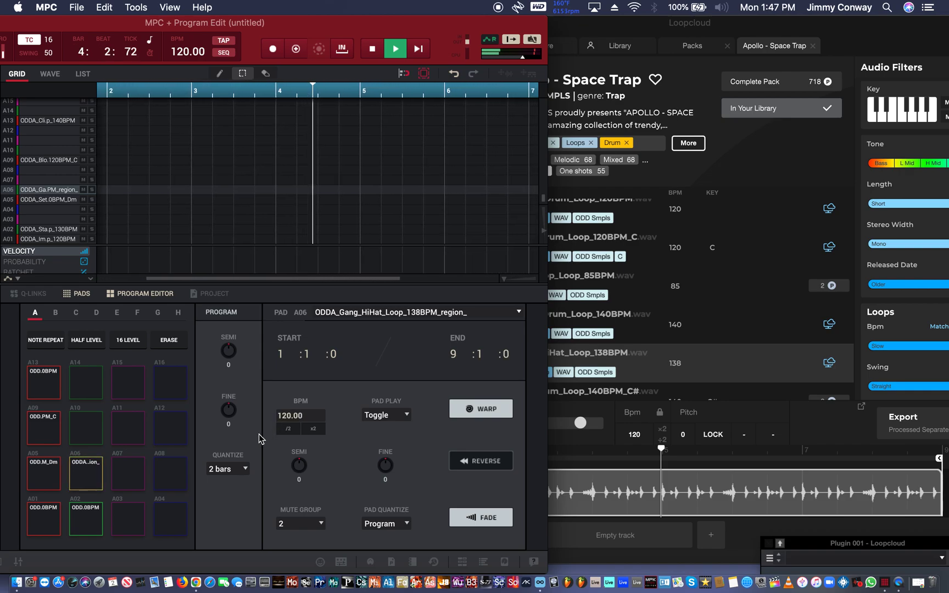
# Play the Stardust top loop on pad A02 and set its BPM to 120.00.
pyautogui.click(91, 524)
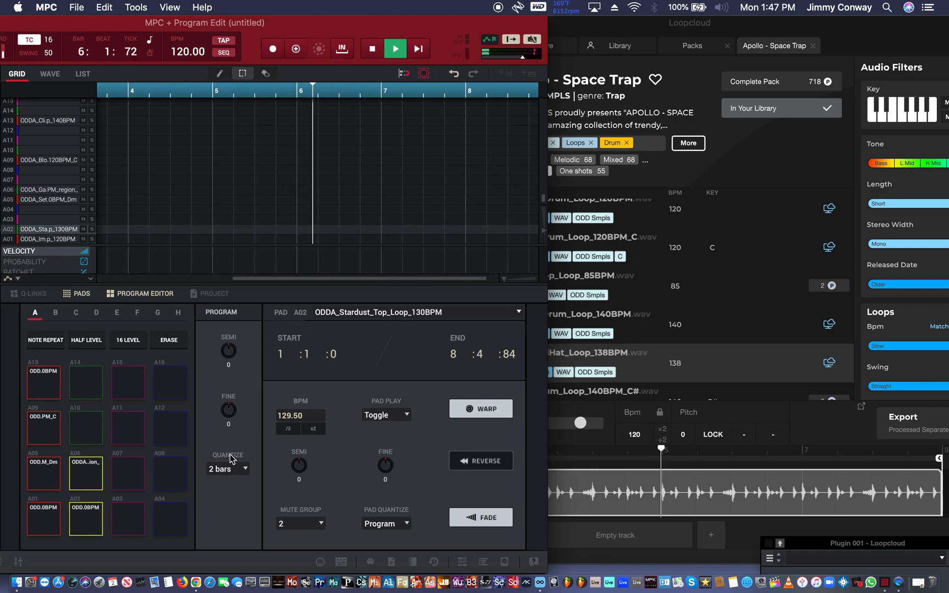
pyautogui.doubleClick(298, 415)
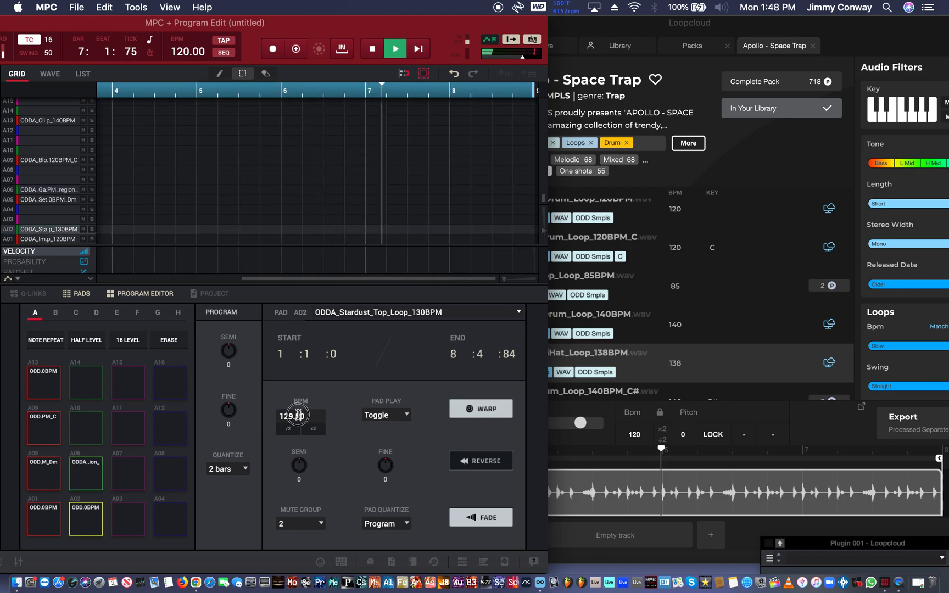
pyautogui.write('1')
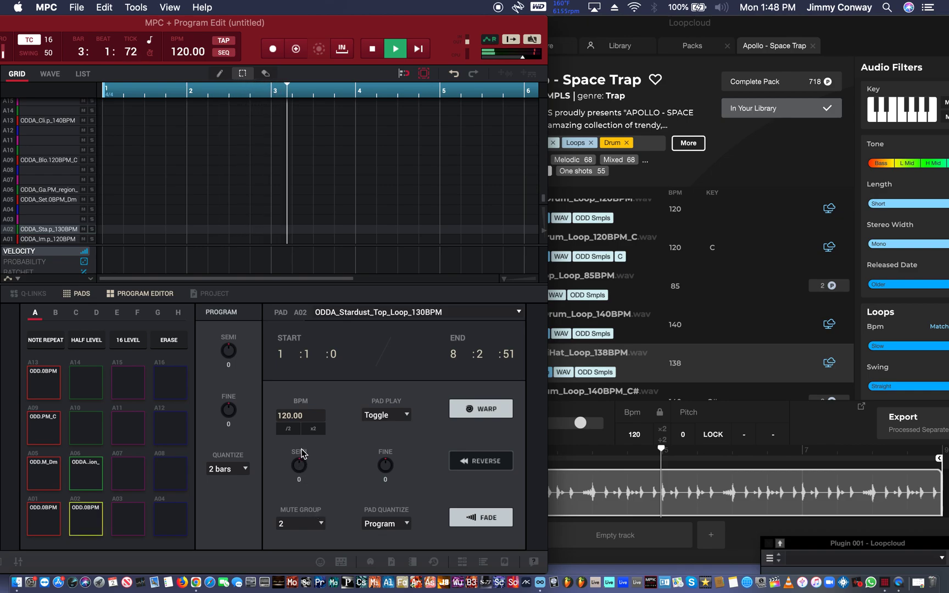
# Trigger the Immortal drum loop on pad A01 together with the loop on A02, and stop both.
pyautogui.click(44, 508)
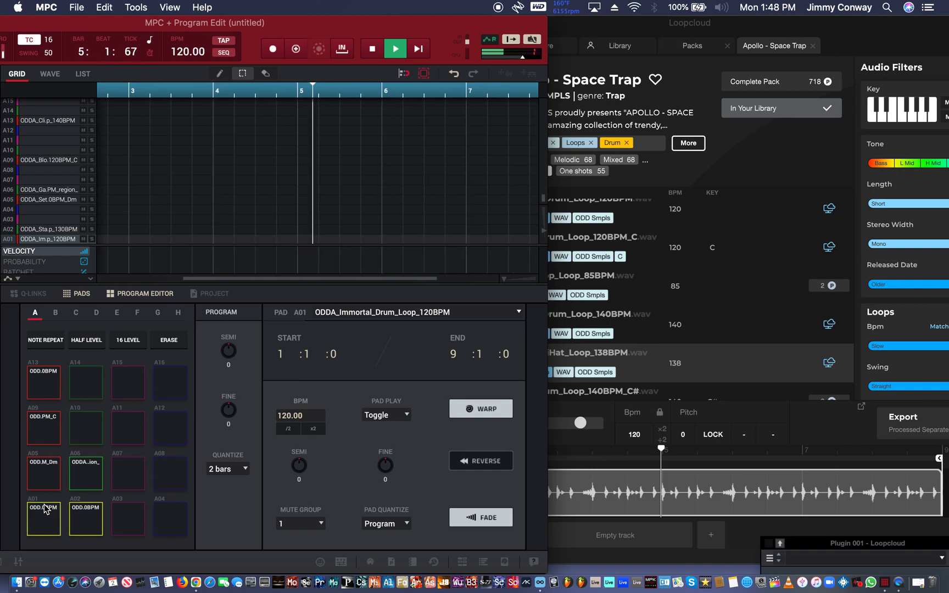
pyautogui.click(46, 512)
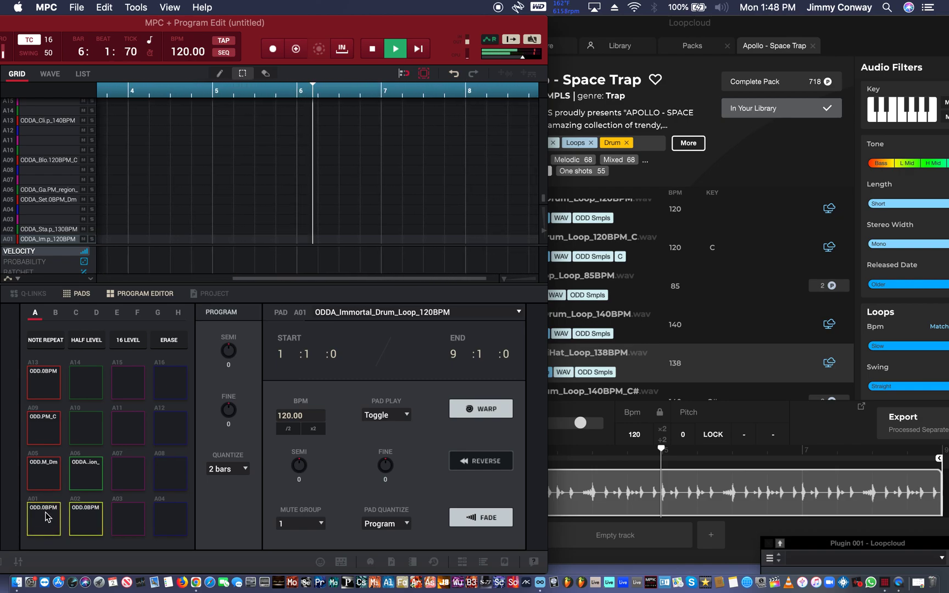
pyautogui.click(101, 511)
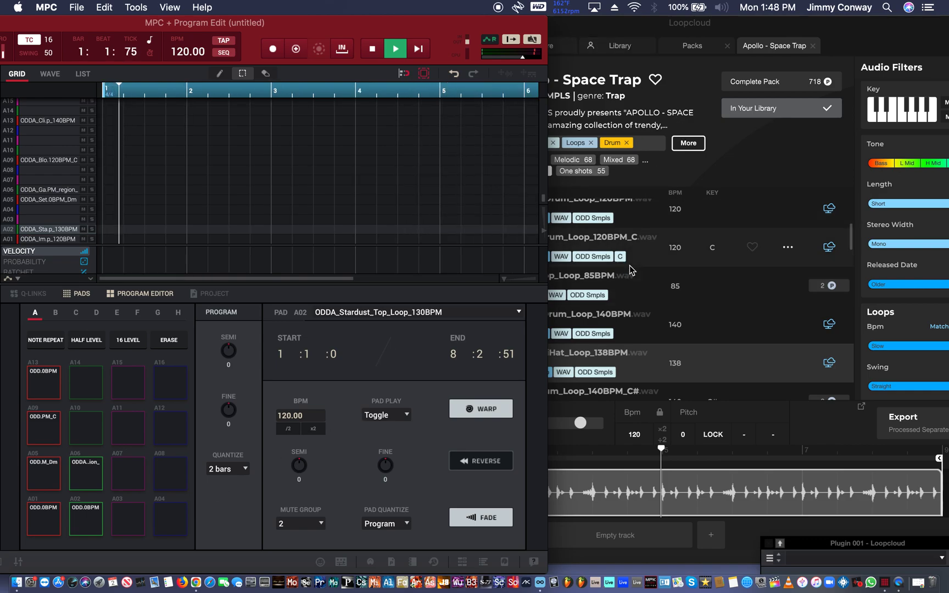
# Switch to Loopcloud, audition and buy ODDA_Slumber_Top_Loop_130BPM, and load it onto MPC pad A10.
pyautogui.scroll(-3, 640, 367)
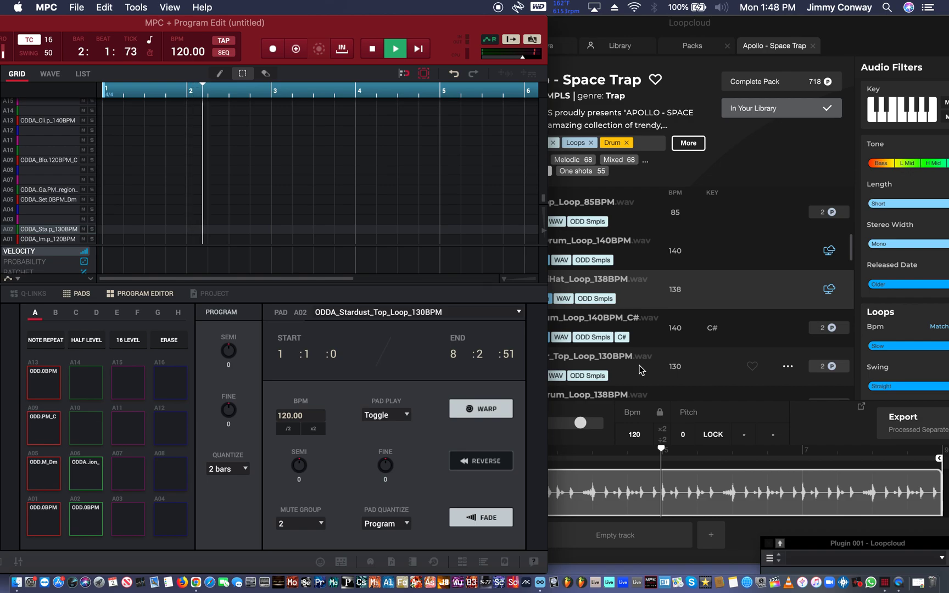
pyautogui.click(658, 342)
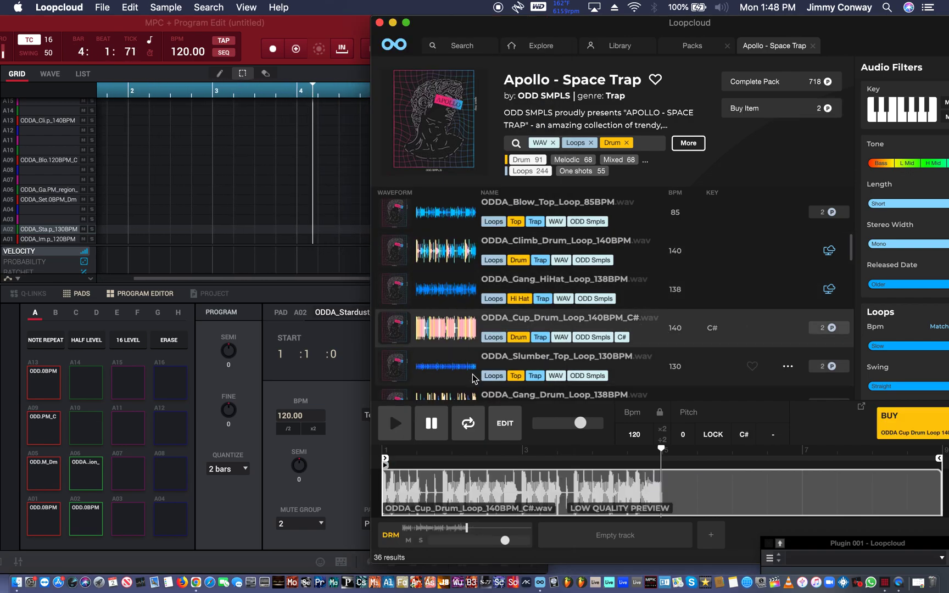
pyautogui.click(408, 421)
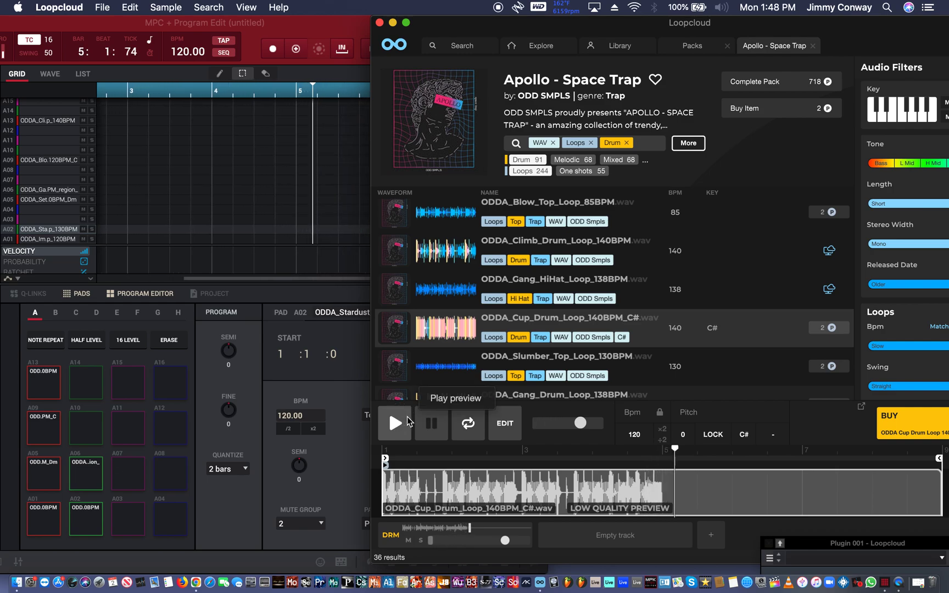
pyautogui.click(674, 377)
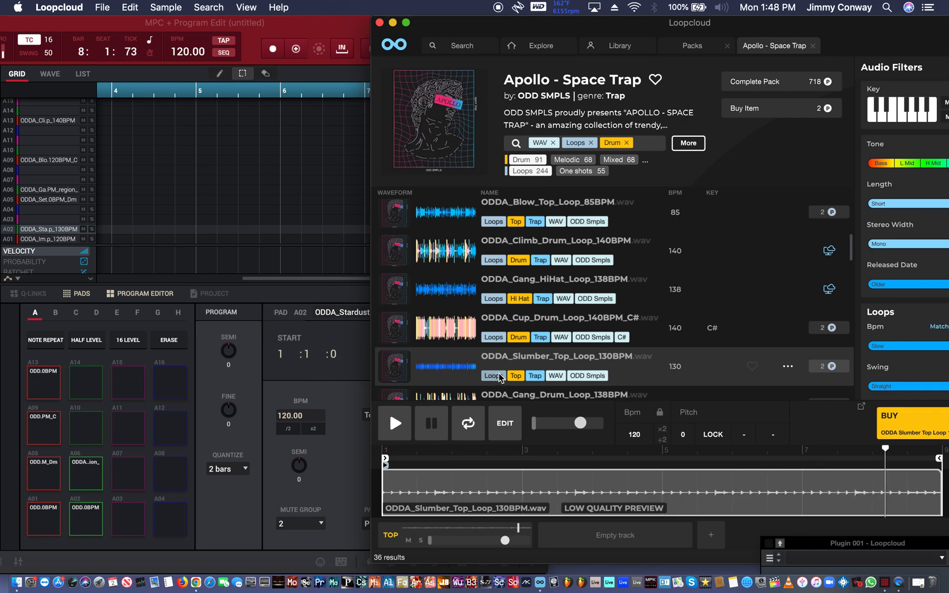
pyautogui.click(905, 427)
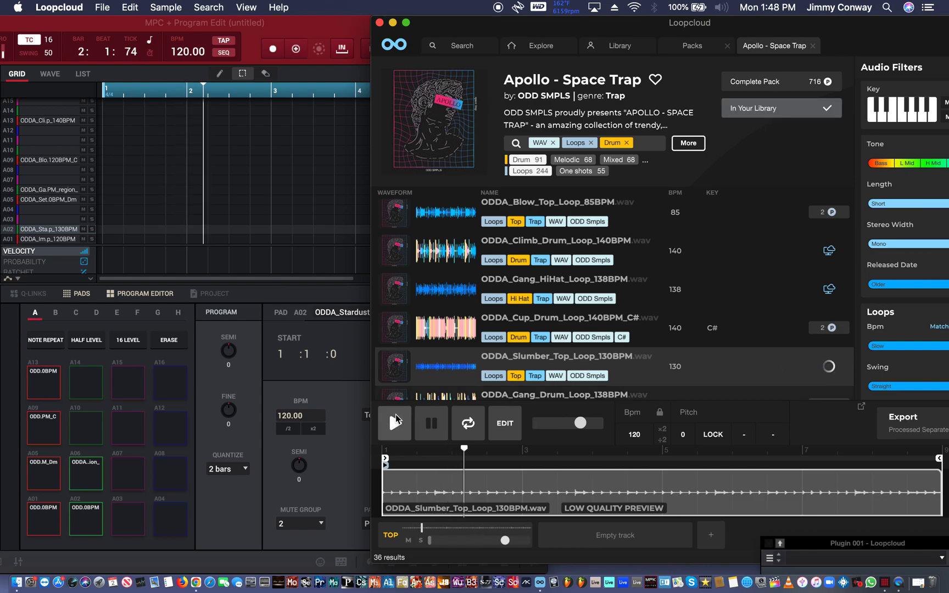
pyautogui.moveTo(387, 367); pyautogui.dragTo(85, 430)
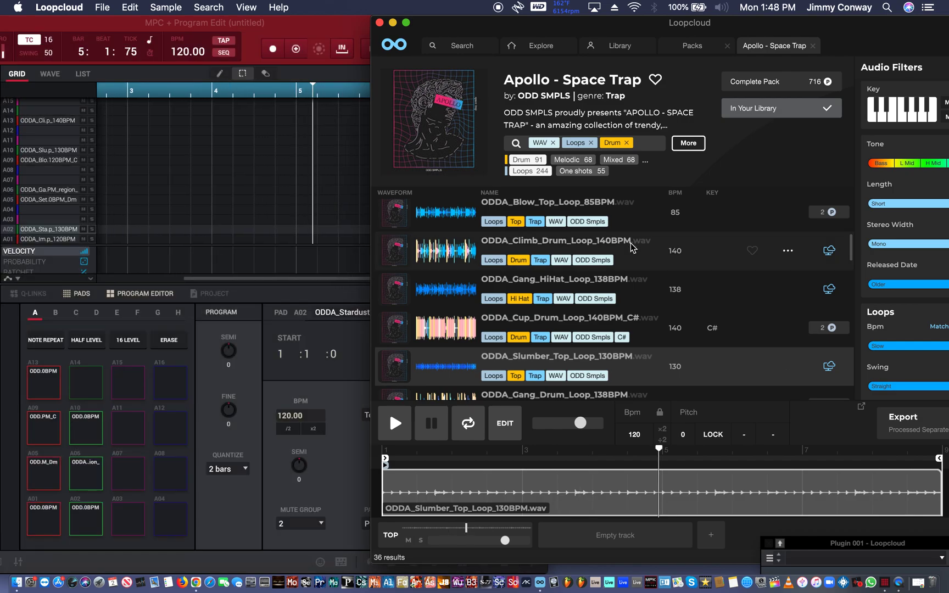
# Audition the drum loops in the pack from ODDA_Gang_Drum_Loop_138BPM through ODDA_Better_Drum_Loop_120BPM_Am.
pyautogui.scroll(-2, 659, 375)
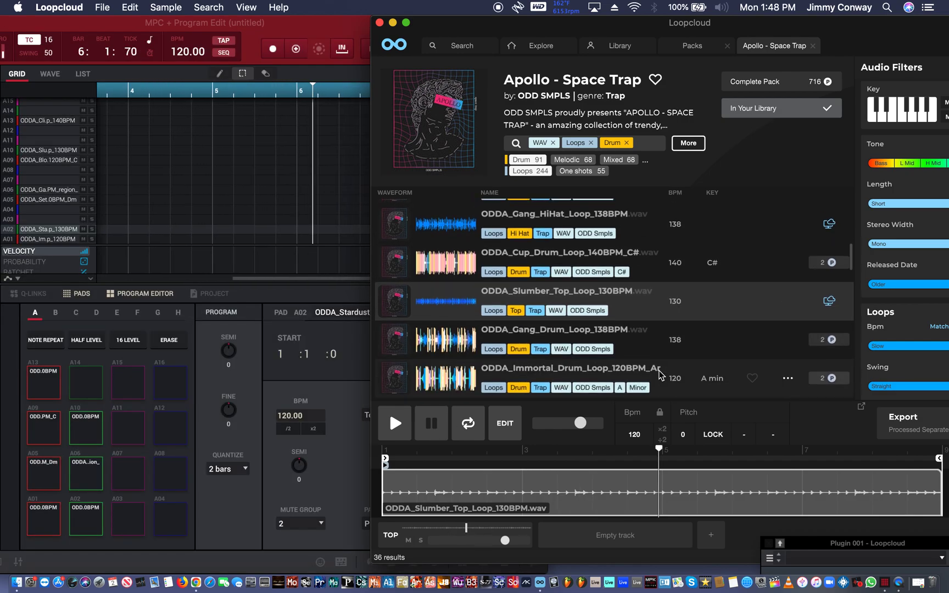
pyautogui.click(661, 354)
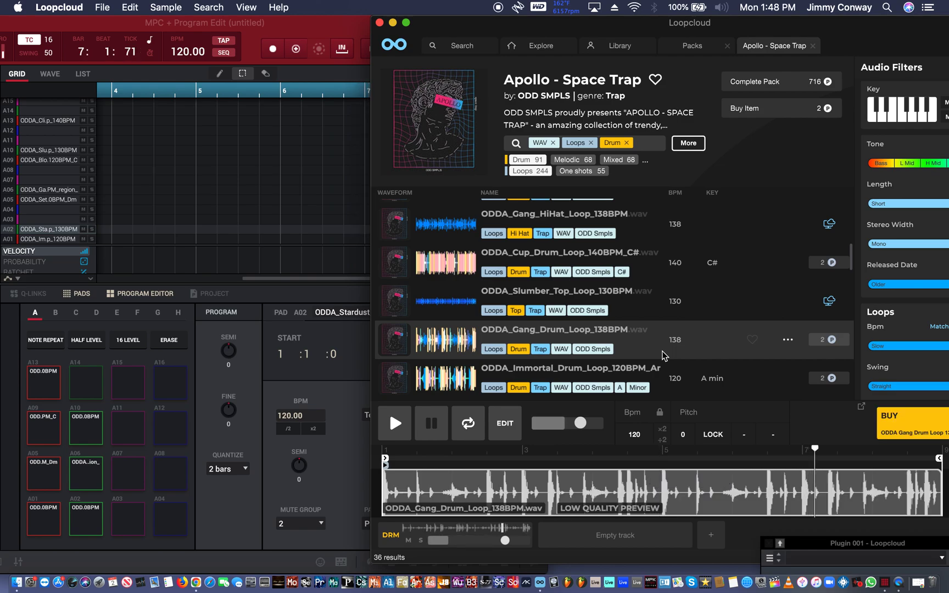
pyautogui.click(661, 385)
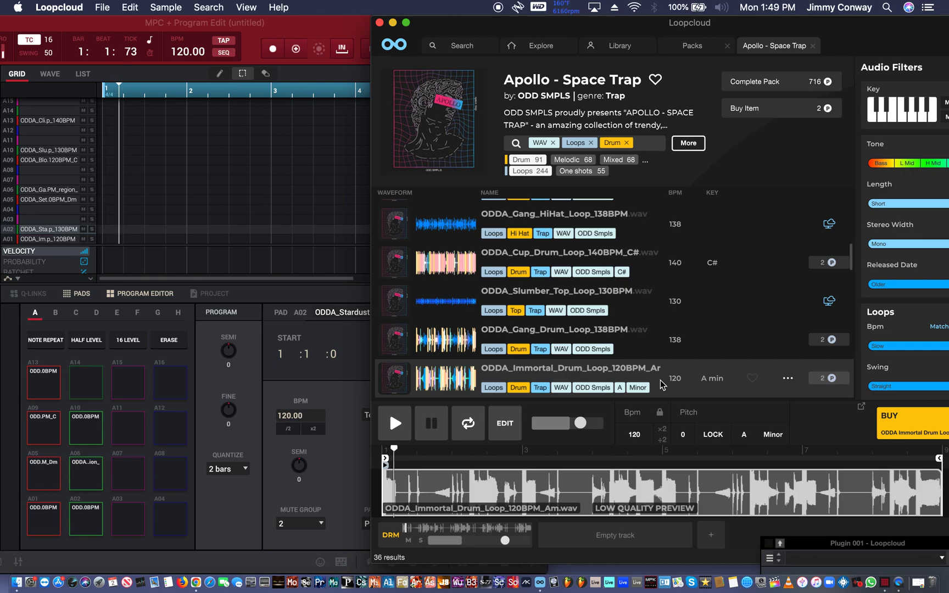
pyautogui.press('Down')
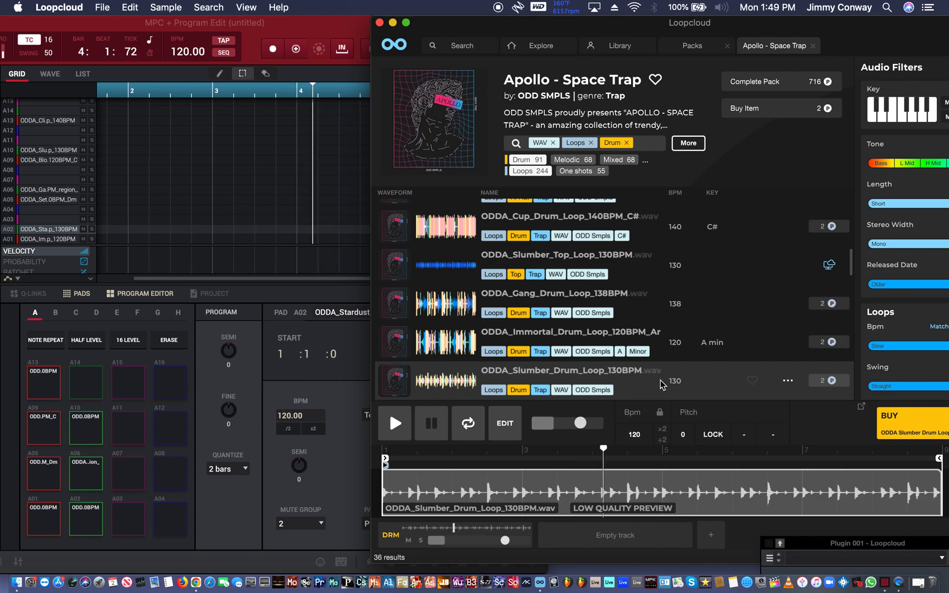
pyautogui.press('Down')
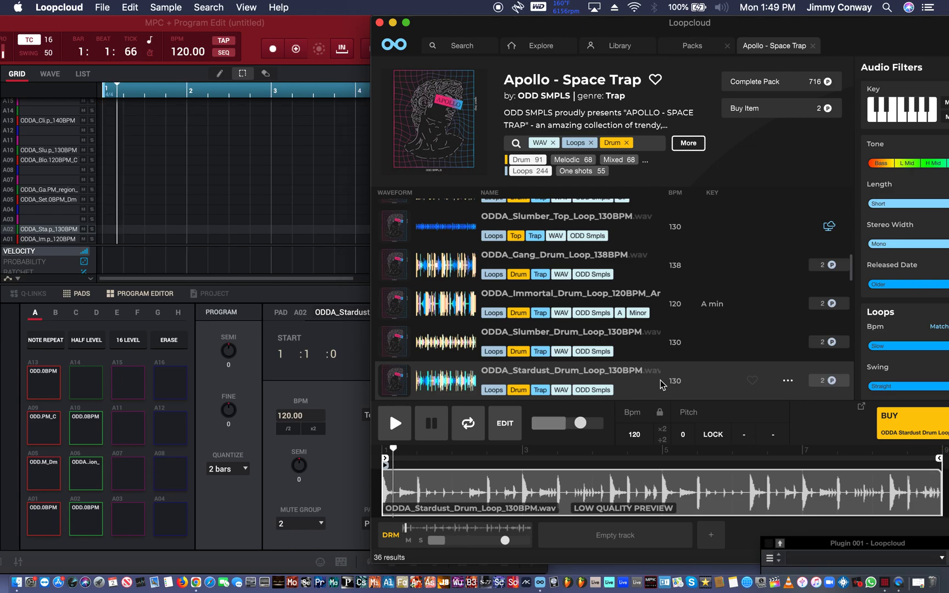
pyautogui.press('Down')
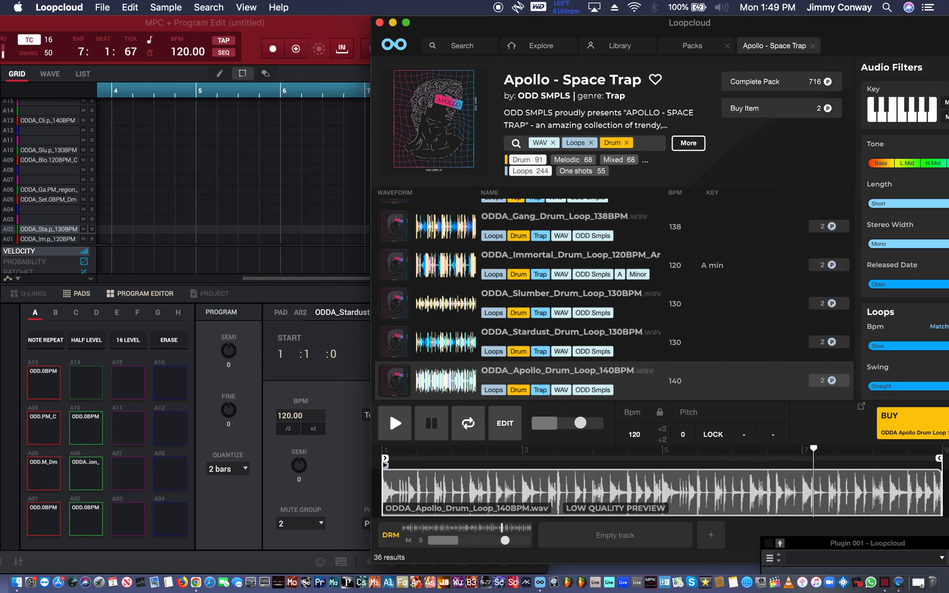
pyautogui.press('Down')
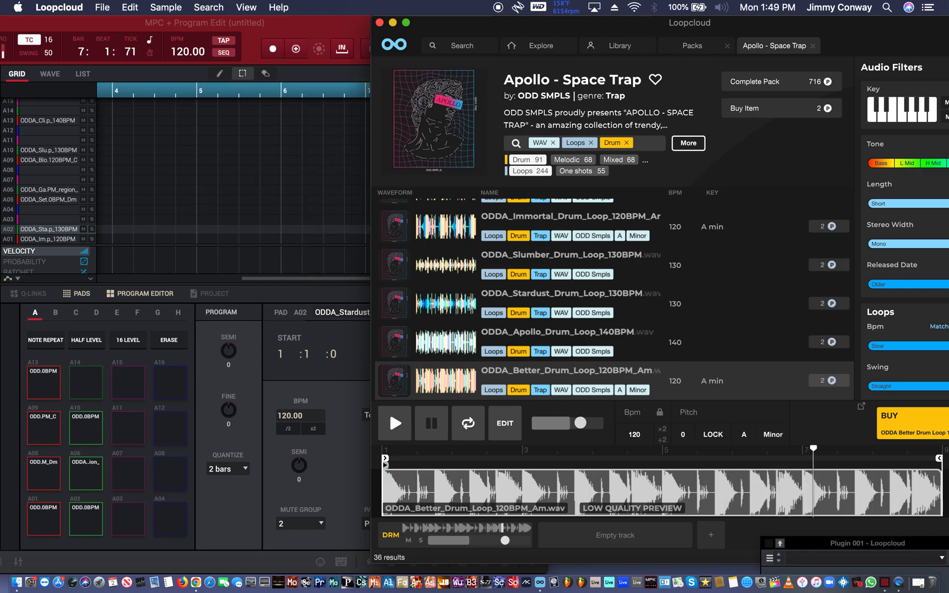
# Audition and buy ODDA_Apollo_Top_Loop_140BPM, load it onto MPC pad A14, and pause the preview.
pyautogui.press('Down')
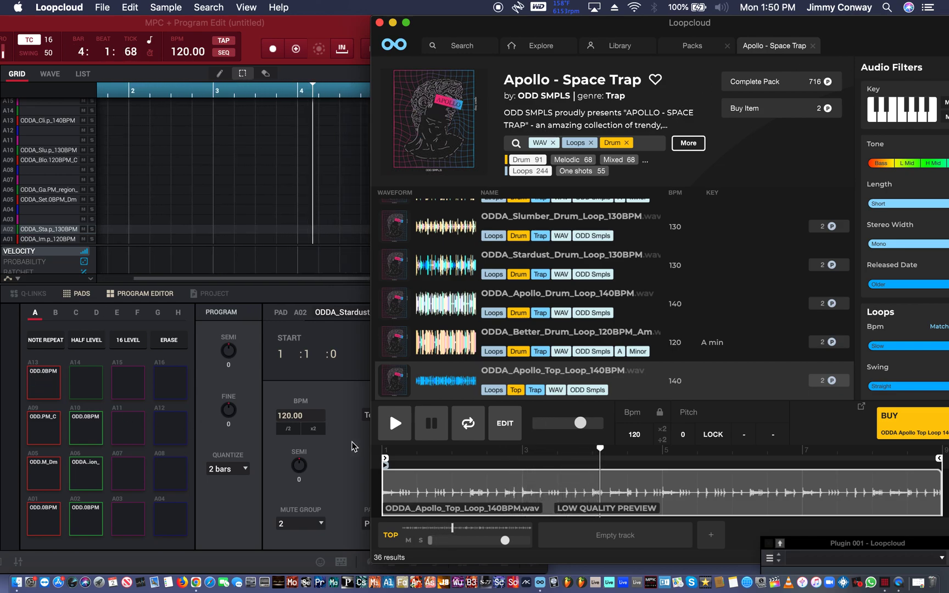
pyautogui.click(936, 420)
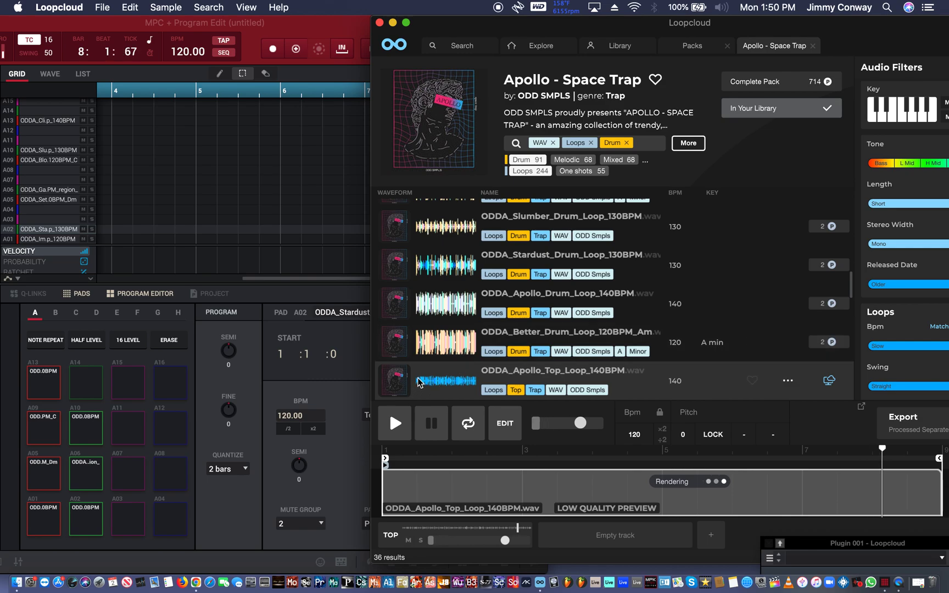
pyautogui.moveTo(448, 371); pyautogui.dragTo(96, 378)
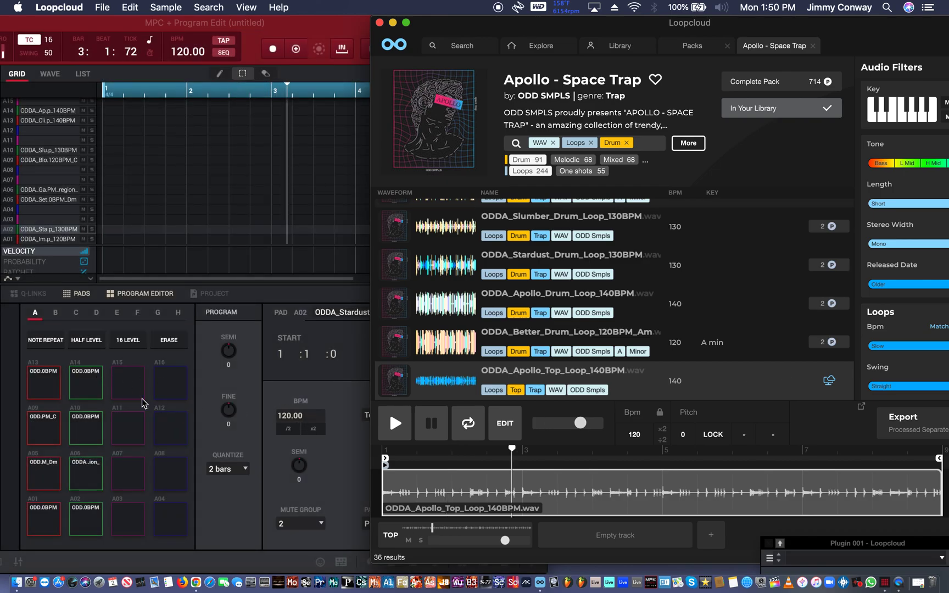
pyautogui.click(431, 423)
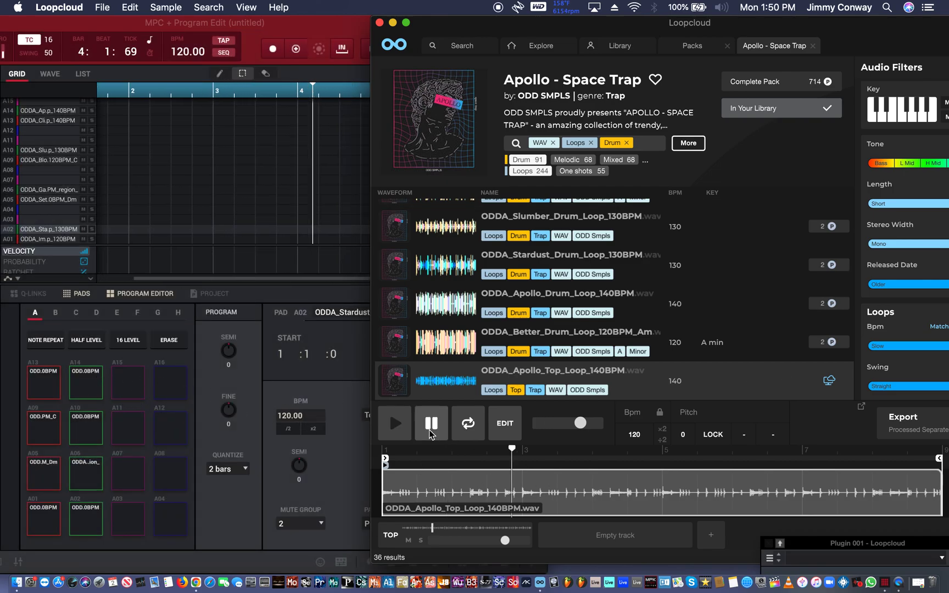
# Switch to MPC, set the top loops on pads A14 and A10 to 120.00 BPM, and play the loops on pads A06 and A02.
pyautogui.click(81, 385)
pyautogui.click(313, 428)
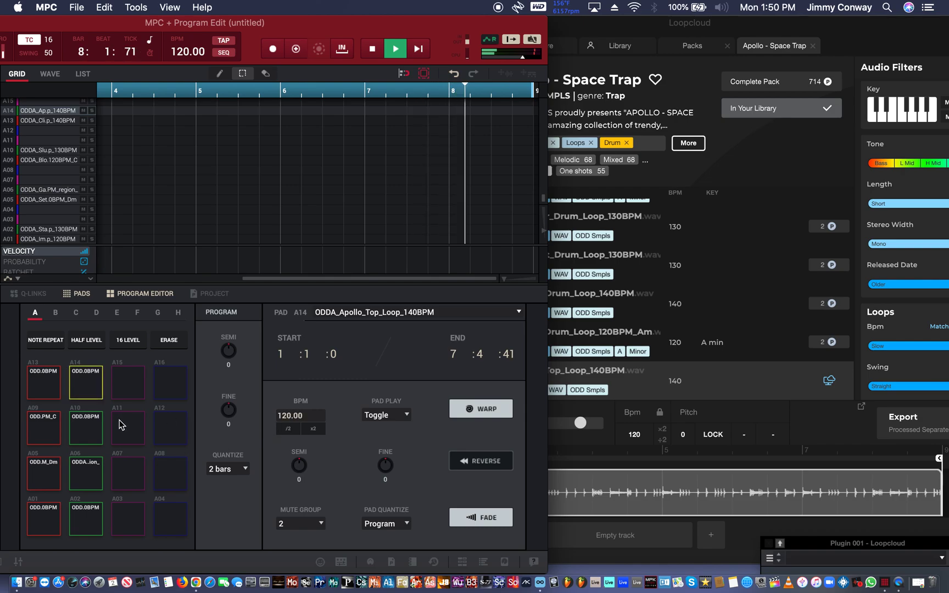
pyautogui.click(95, 425)
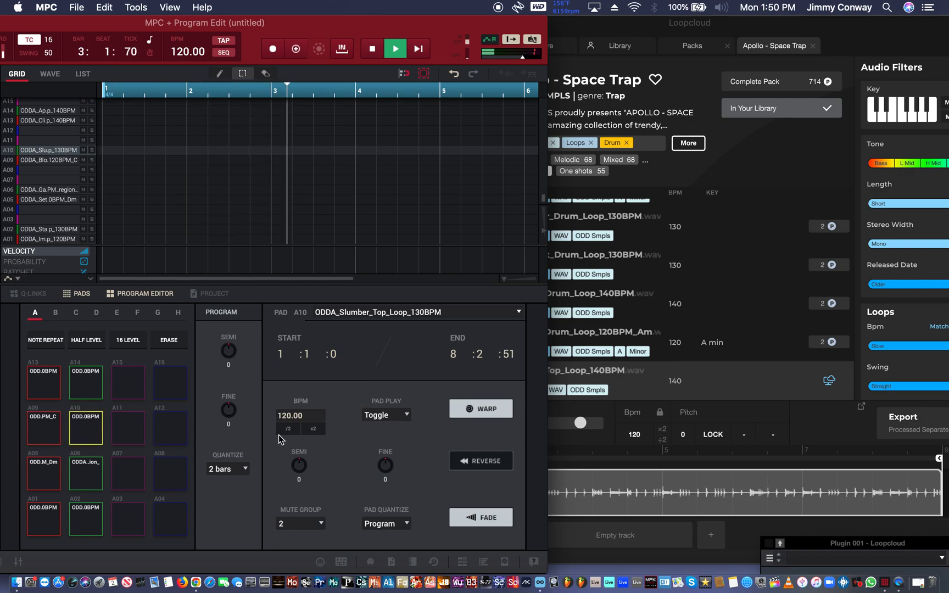
pyautogui.click(88, 472)
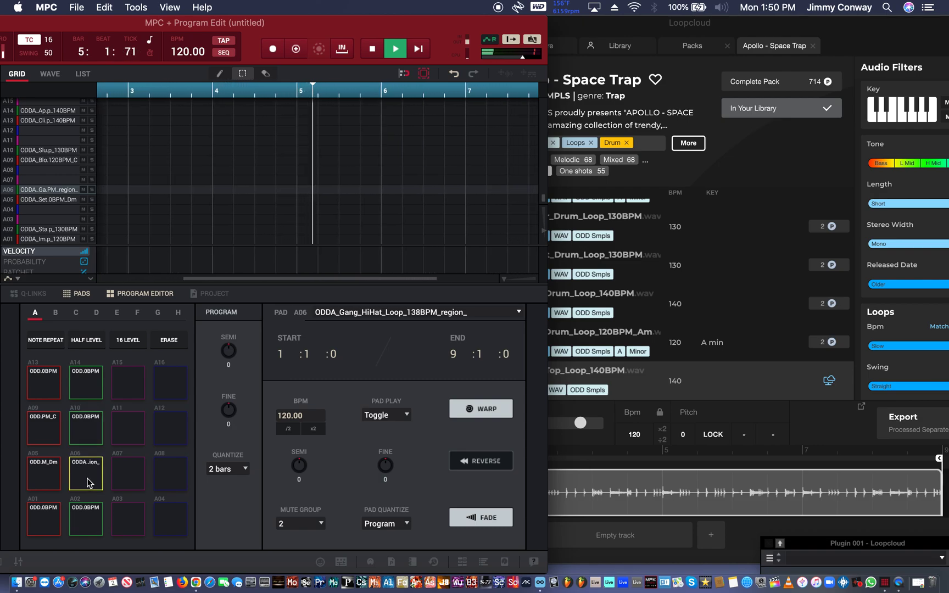
pyautogui.click(88, 513)
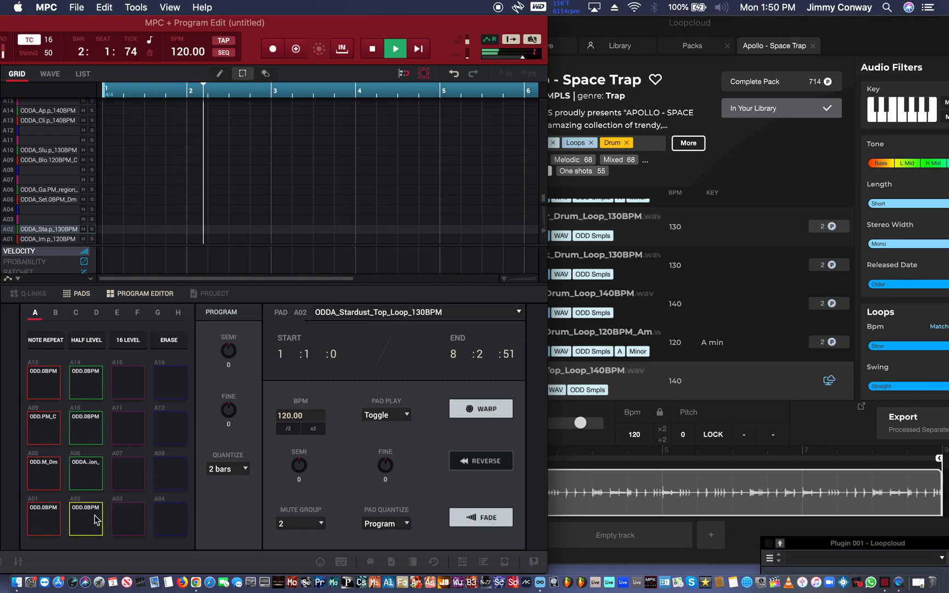
# Switch to Loopcloud and filter the Apollo - Space Trap pack's loops by the Keyboard tag.
pyautogui.click(634, 30)
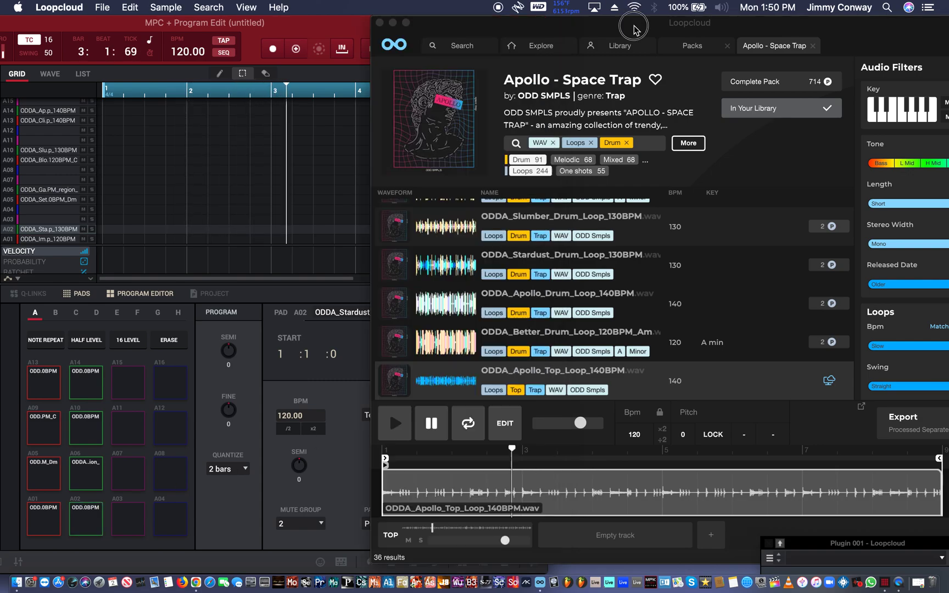
pyautogui.click(693, 143)
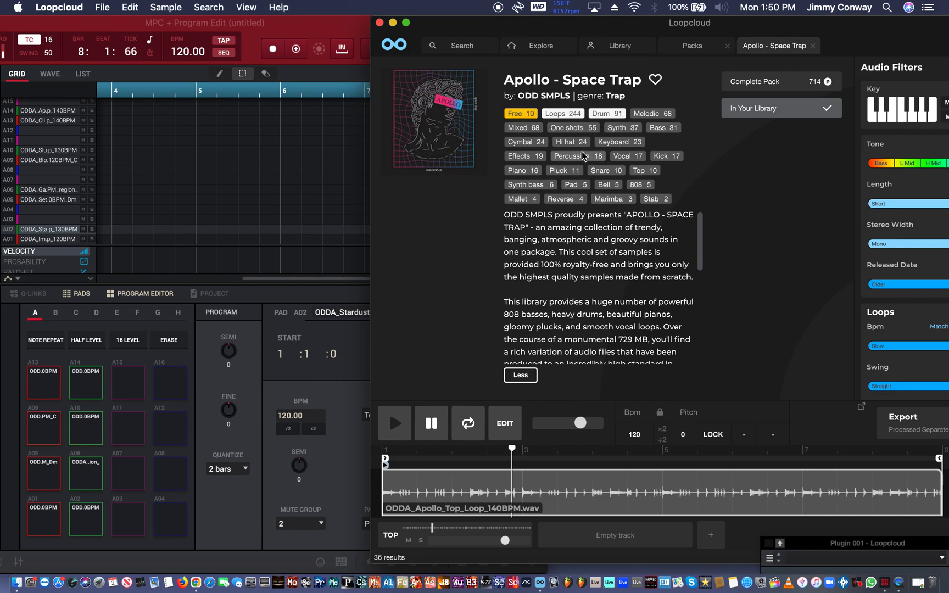
pyautogui.click(619, 142)
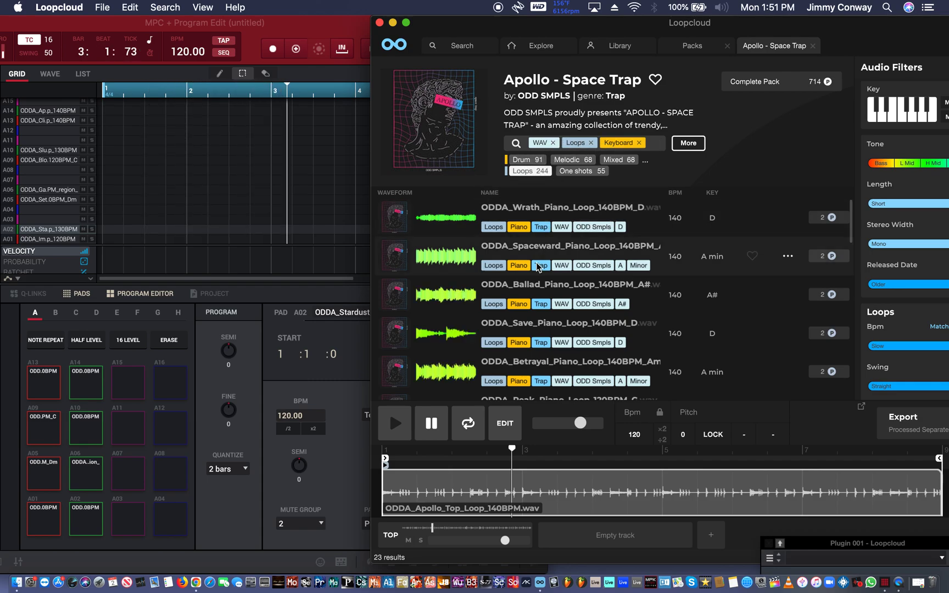
# Select ODDA_Wrath_Piano_Loop_140BPM_D and shorten its preview clip and loop range to end at bar 5.
pyautogui.click(626, 216)
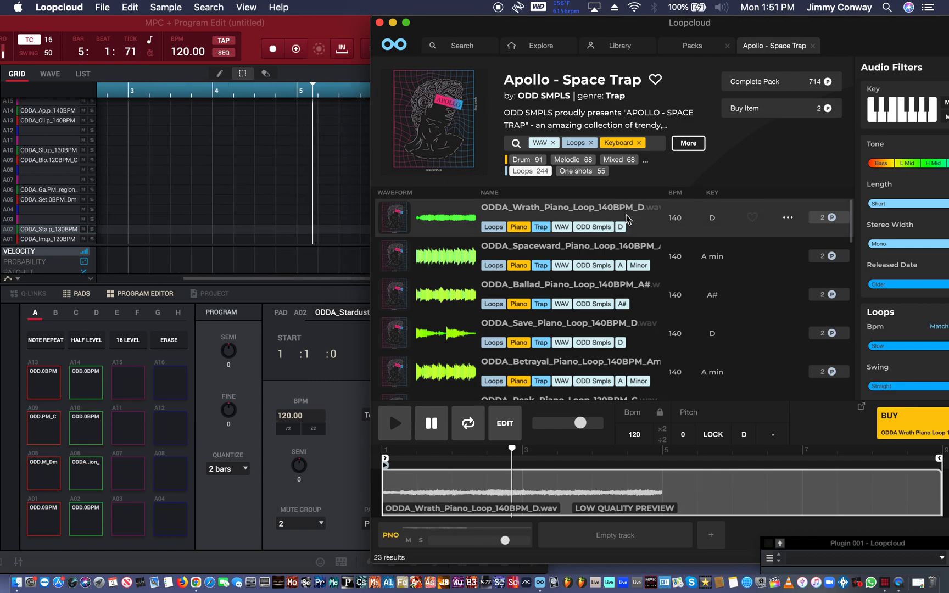
pyautogui.moveTo(939, 460)
pyautogui.mouseDown()
pyautogui.moveTo(693, 440)
pyautogui.moveTo(669, 461)
pyautogui.mouseUp()
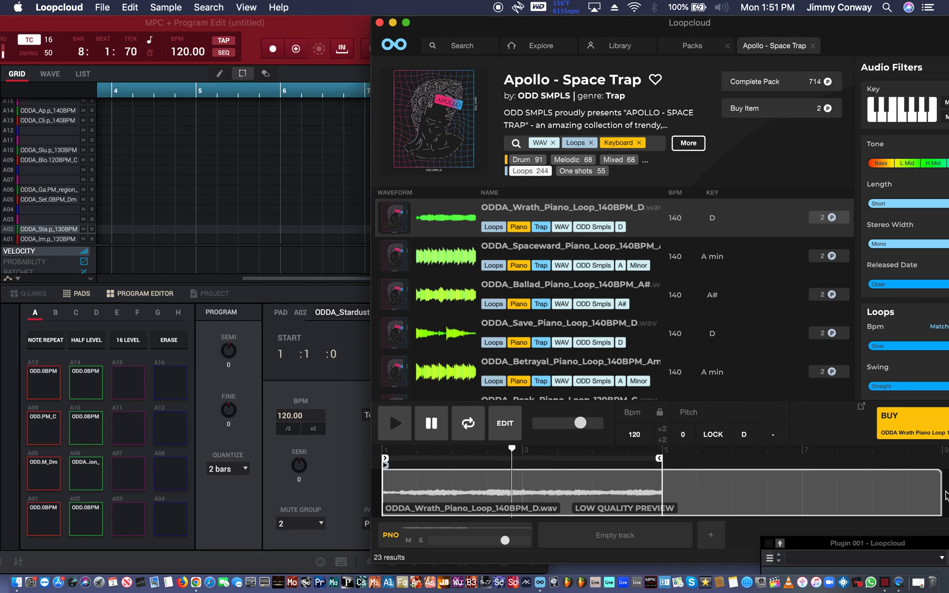
pyautogui.moveTo(850, 489); pyautogui.dragTo(674, 488)
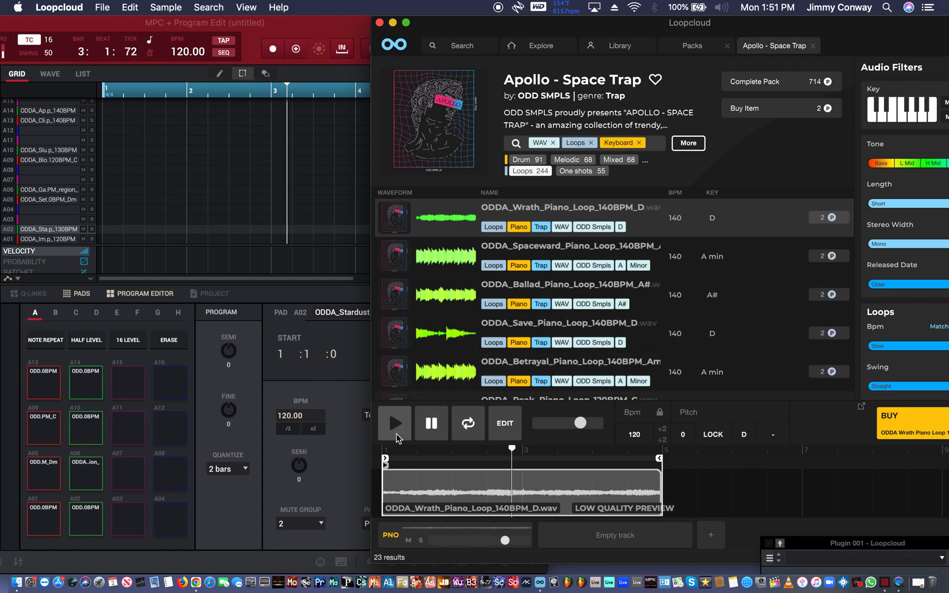
# Audition the piano loops from ODDA_Wrath down to ODDA_Save, and buy ODDA_Save_Piano_Loop_140BPM_D.
pyautogui.click(396, 436)
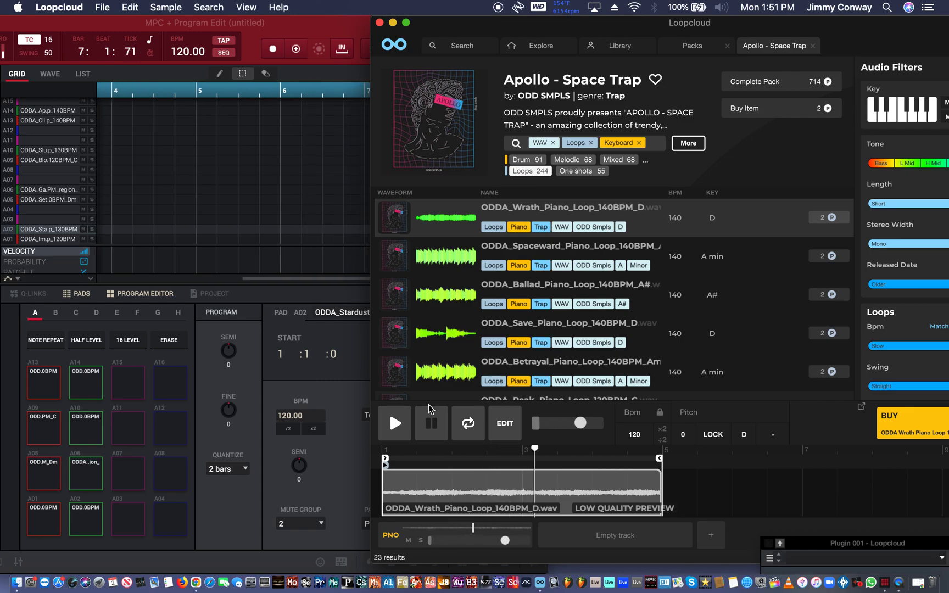
pyautogui.press('Down')
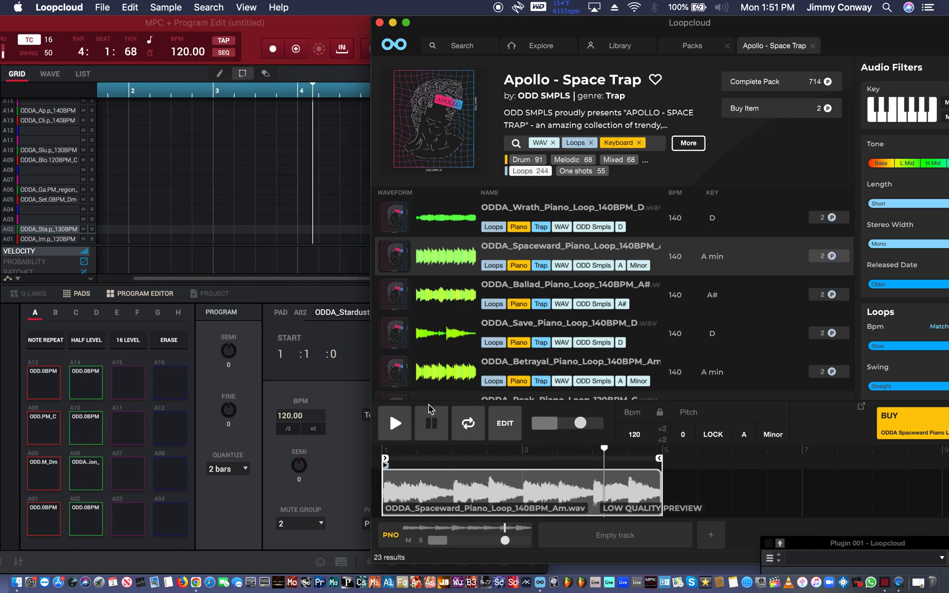
pyautogui.press('Down')
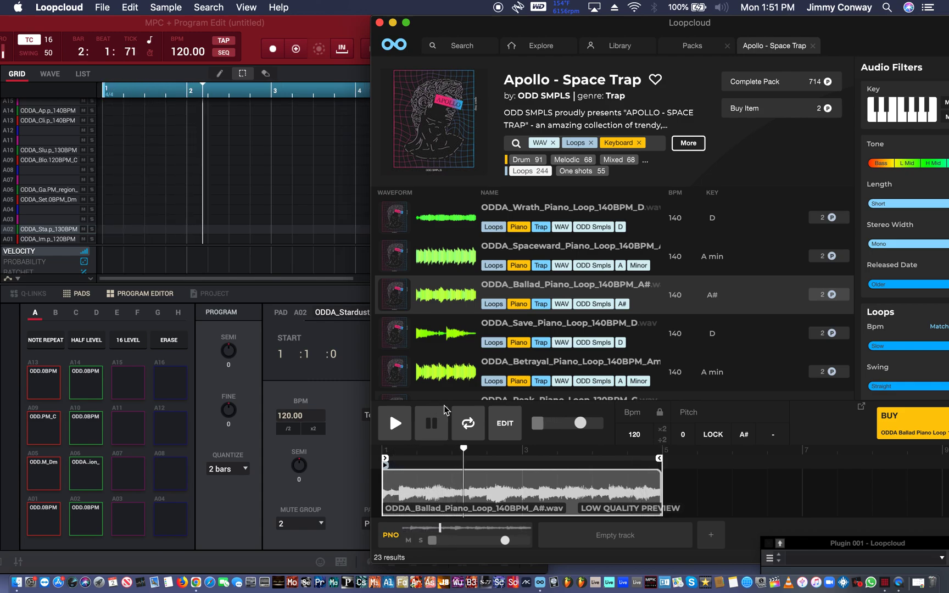
pyautogui.press('Down')
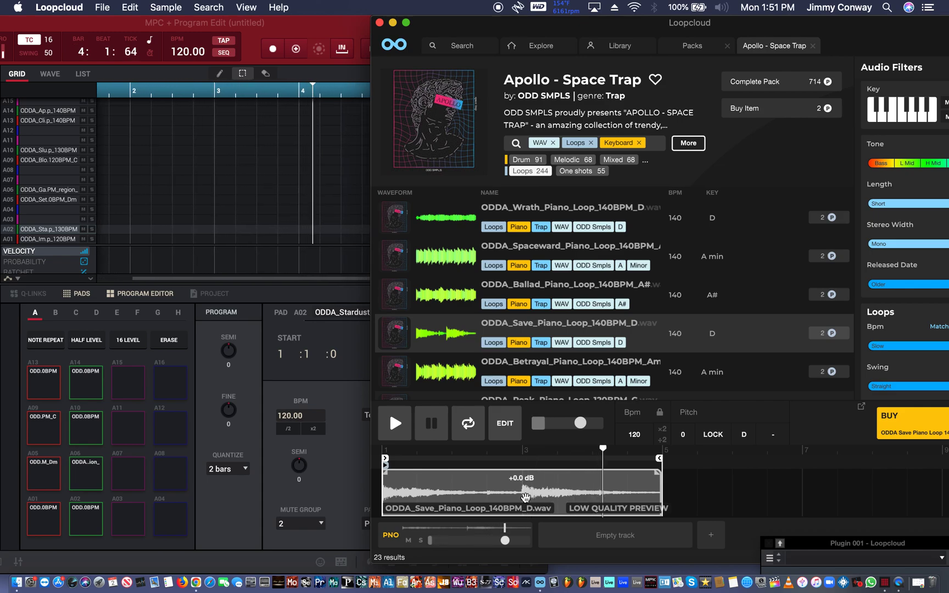
pyautogui.click(830, 334)
# Lock the preview's key to D and load ODDA_Save_Piano_Loop_140BPM_D onto MPC pad A03.
pyautogui.moveTo(395, 333); pyautogui.dragTo(565, 318)
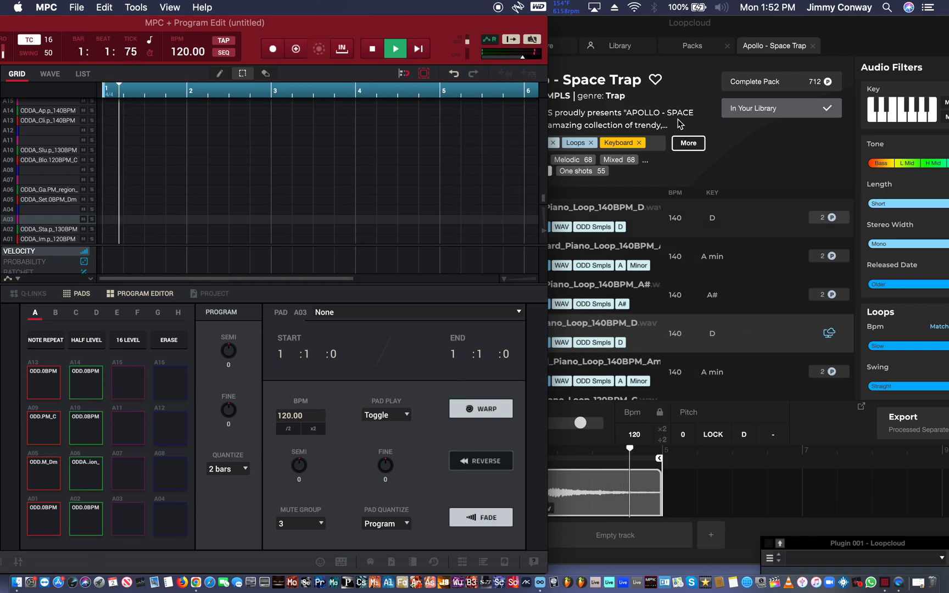
pyautogui.click(696, 41)
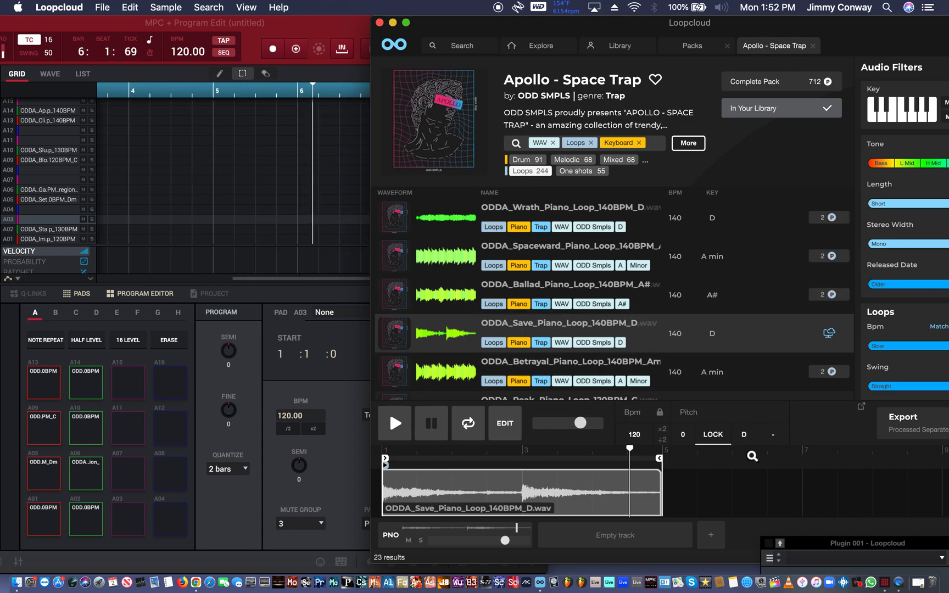
pyautogui.click(762, 437)
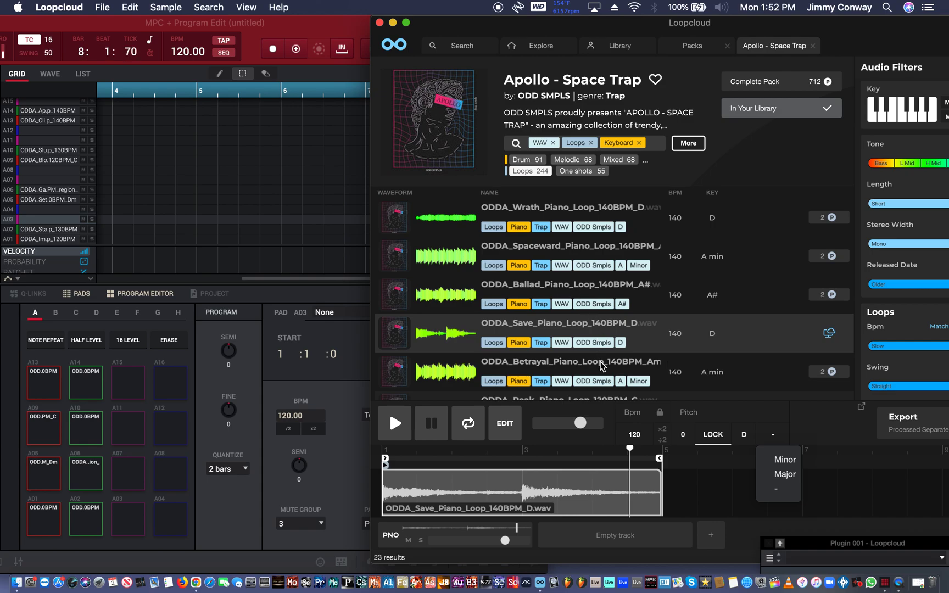
pyautogui.click(619, 325)
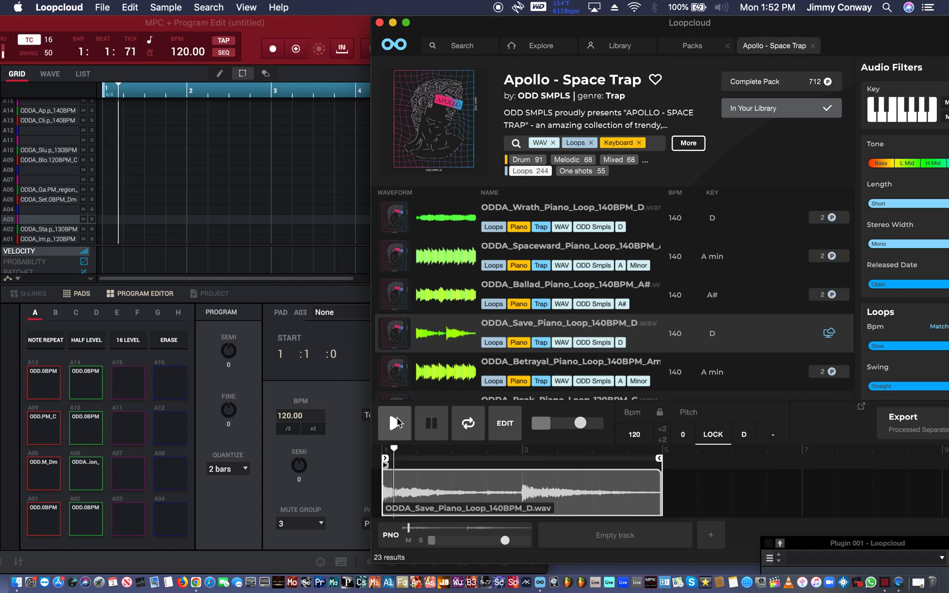
pyautogui.moveTo(395, 337); pyautogui.dragTo(123, 516)
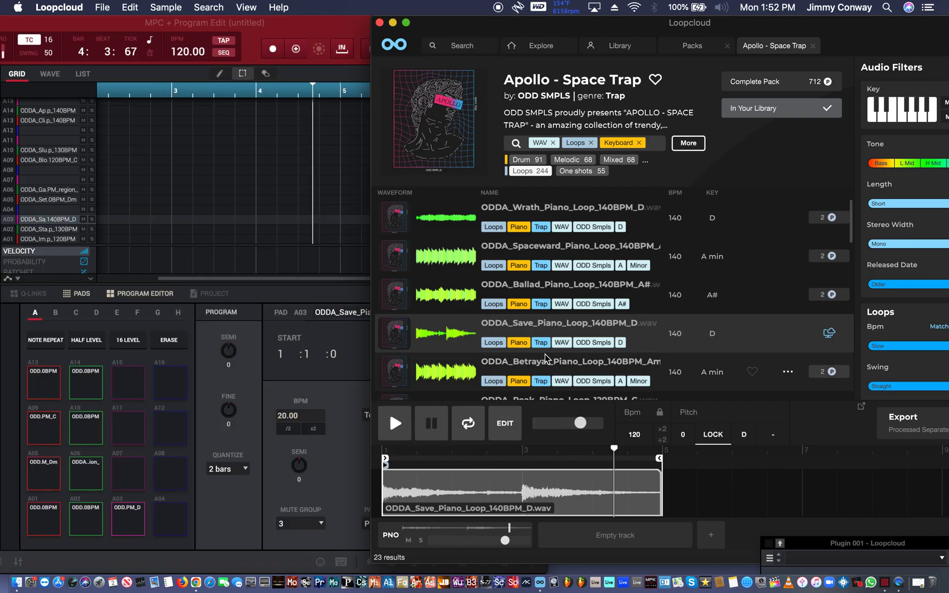
# Audition the Betrayal, Peak and Immortal loops, then buy ODDA_Immortal_Keys_Loop_120BPM_Am and load it onto MPC pad A07.
pyautogui.click(544, 361)
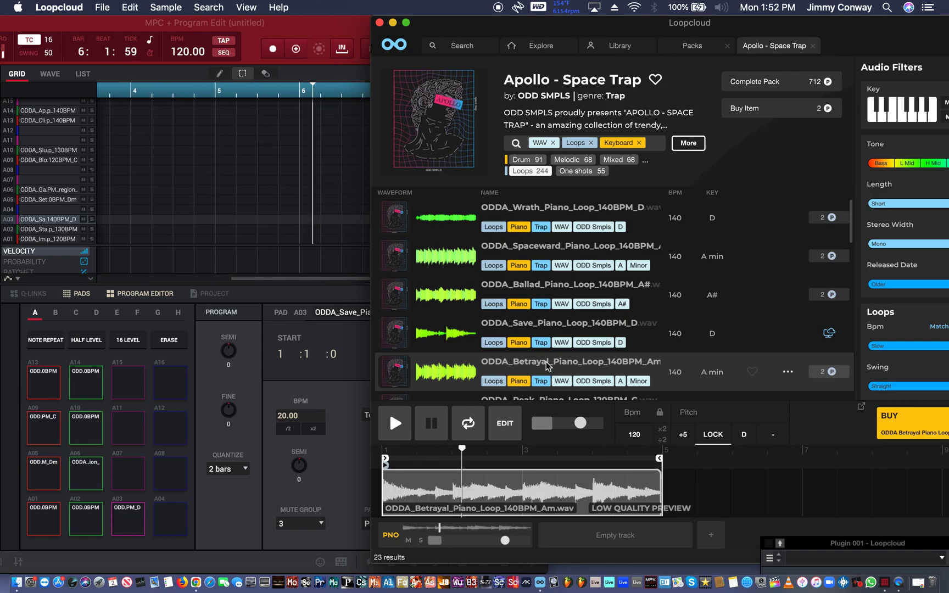
pyautogui.scroll(-3, 545, 360)
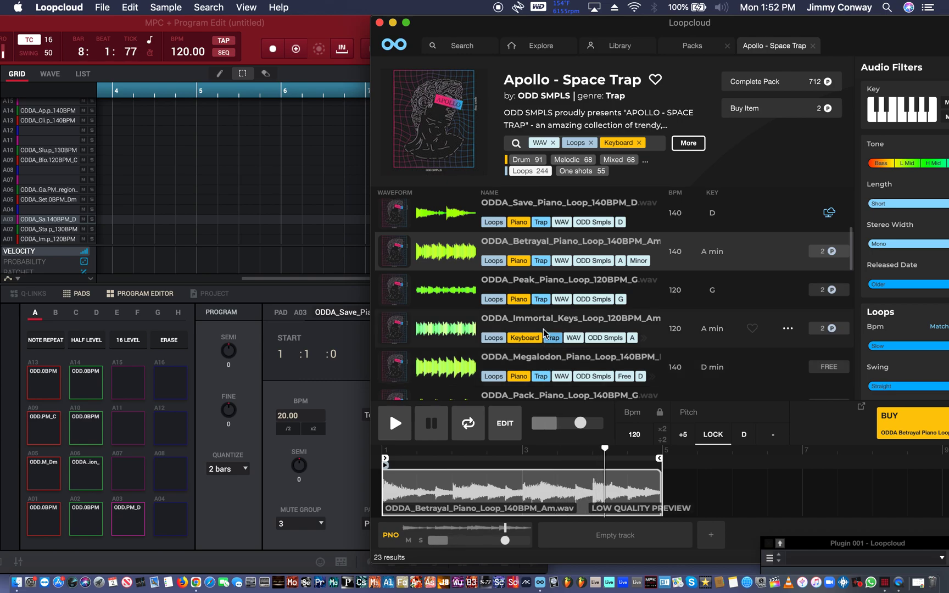
pyautogui.click(539, 285)
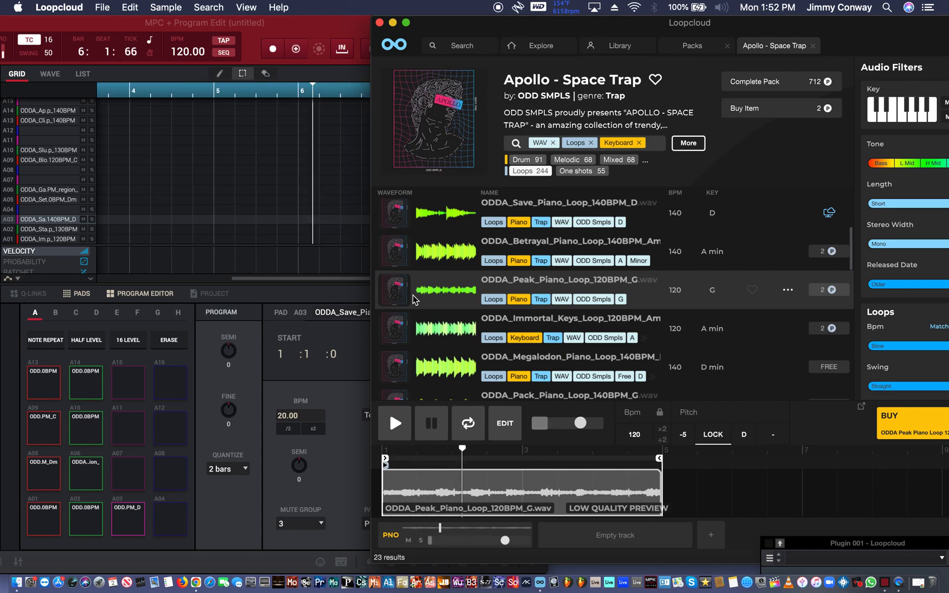
pyautogui.press('Down')
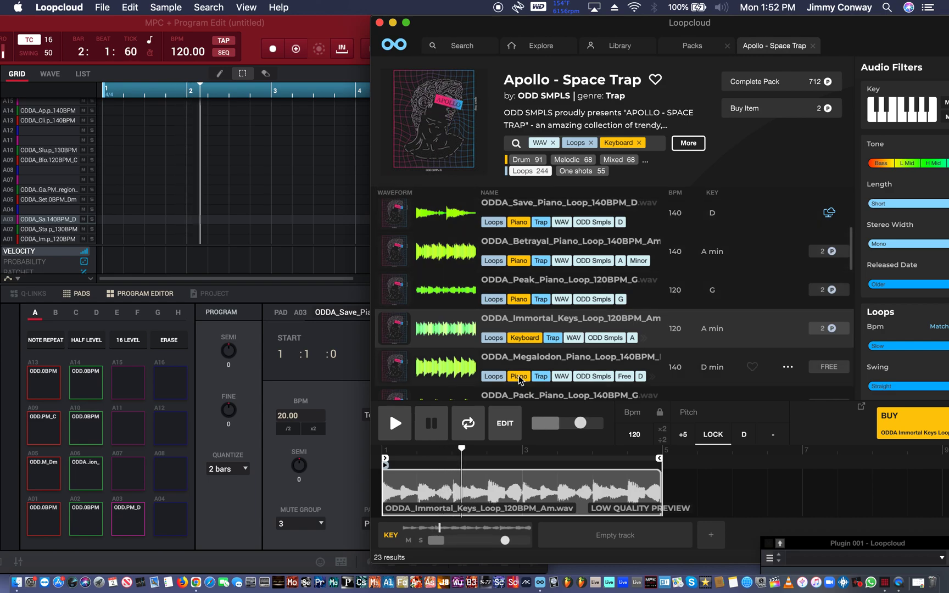
pyautogui.click(437, 423)
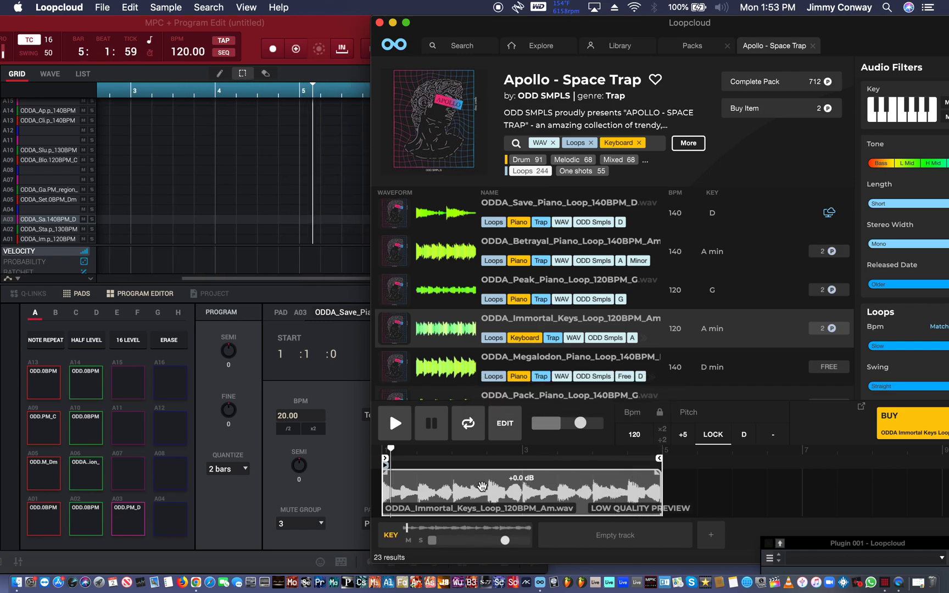
pyautogui.moveTo(413, 474); pyautogui.dragTo(373, 380)
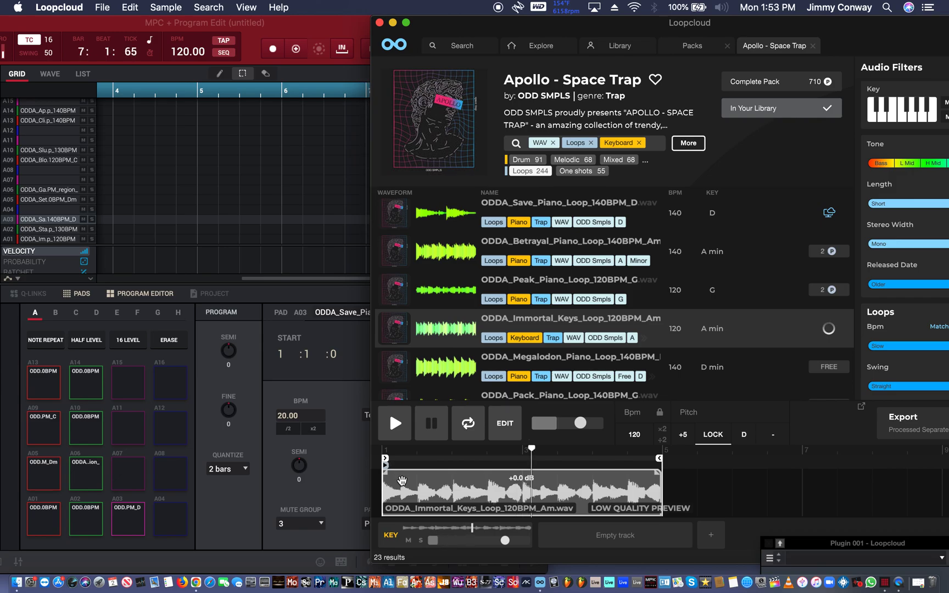
pyautogui.moveTo(402, 480); pyautogui.dragTo(121, 464)
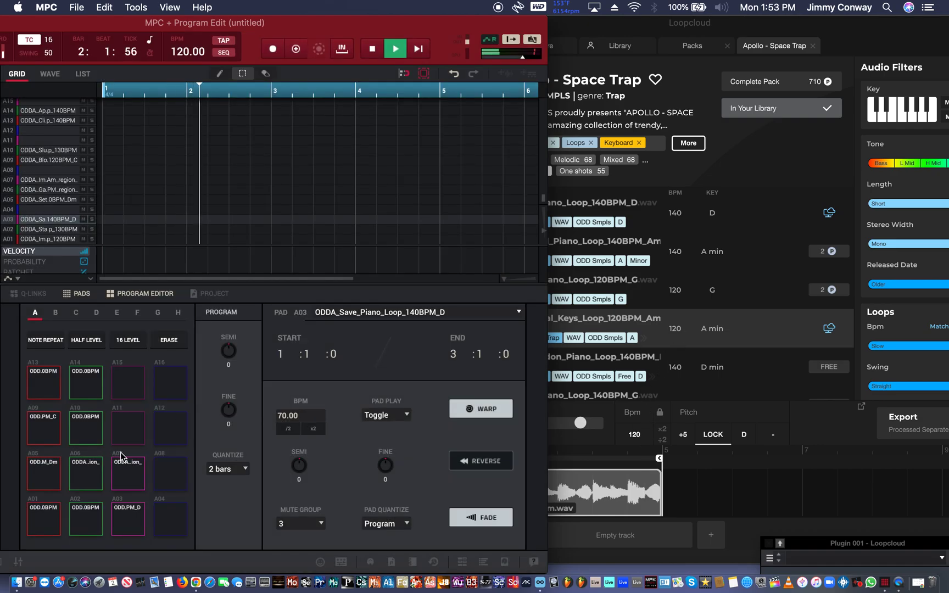
# Pause the Loopcloud preview, then switch to MPC and set the piano loop on pad A03 to 120.00 BPM.
pyautogui.click(595, 444)
pyautogui.click(439, 432)
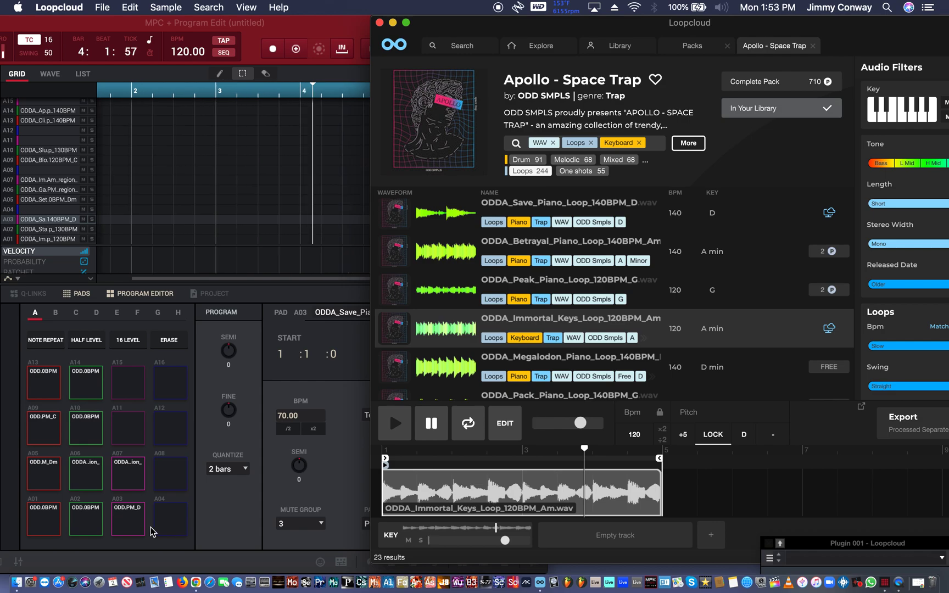
pyautogui.click(130, 524)
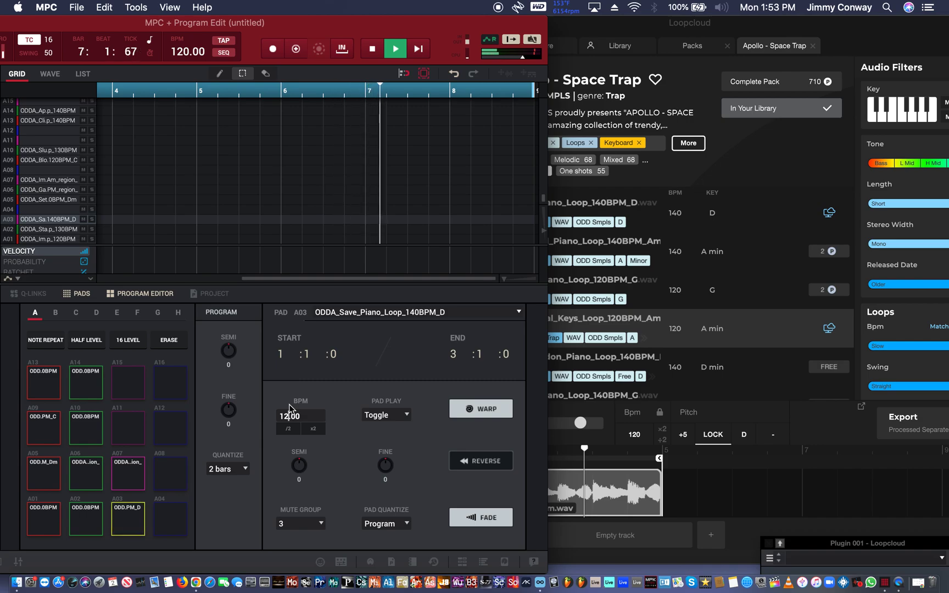
# Set the Immortal keys loop on pad A07 to 120.00 BPM and play it together with the drum loop on pad A05.
pyautogui.click(137, 472)
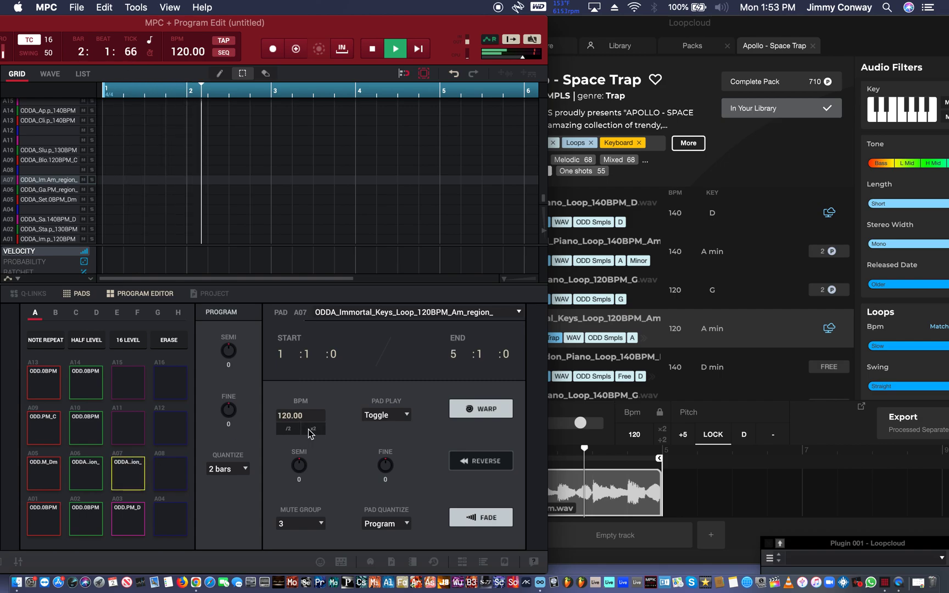
pyautogui.click(44, 466)
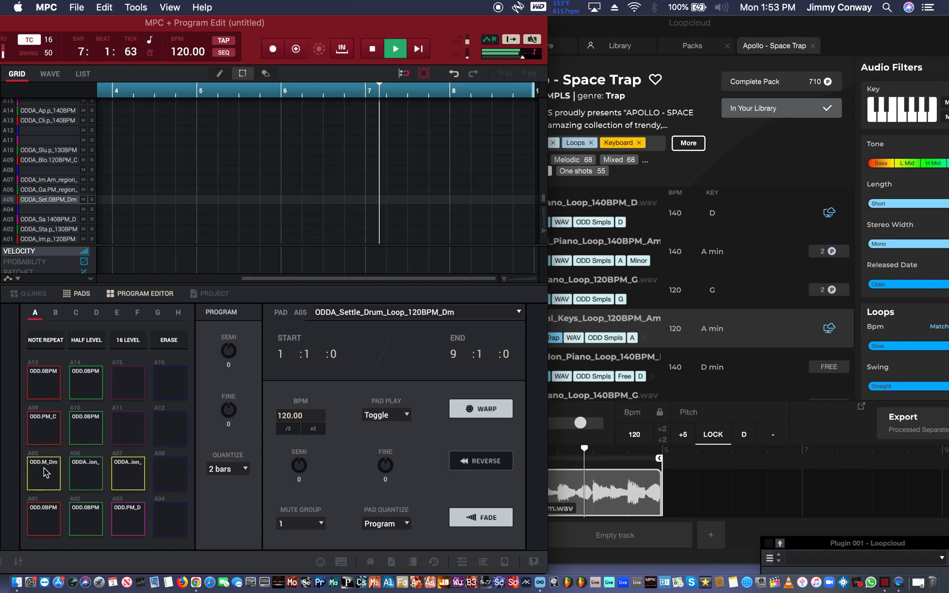
pyautogui.click(130, 481)
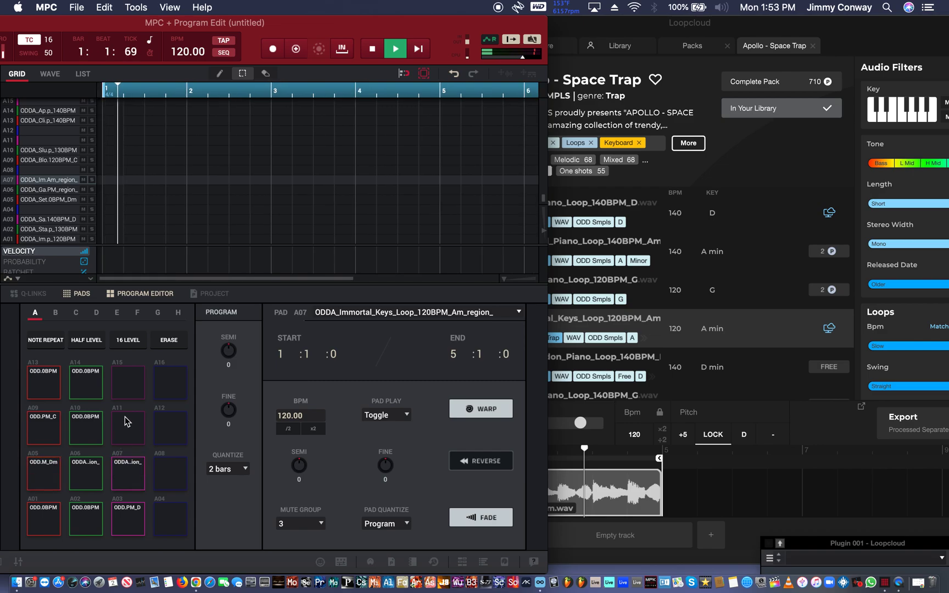
# Switch to Loopcloud, audition and get the free ODDA_Megalodon_Piano_Loop_140BPM_Dm, and load it onto MPC pad A11.
pyautogui.click(633, 260)
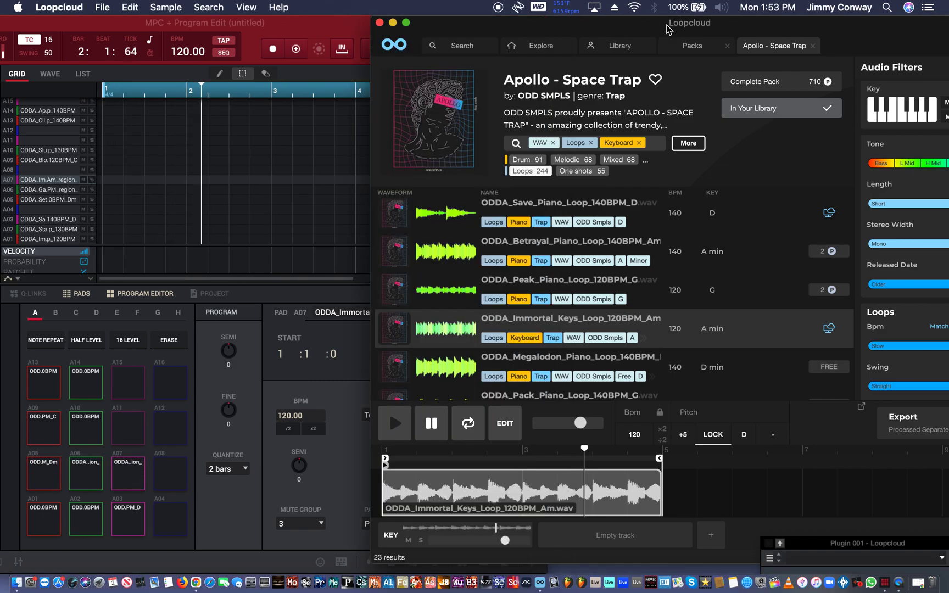
pyautogui.click(672, 359)
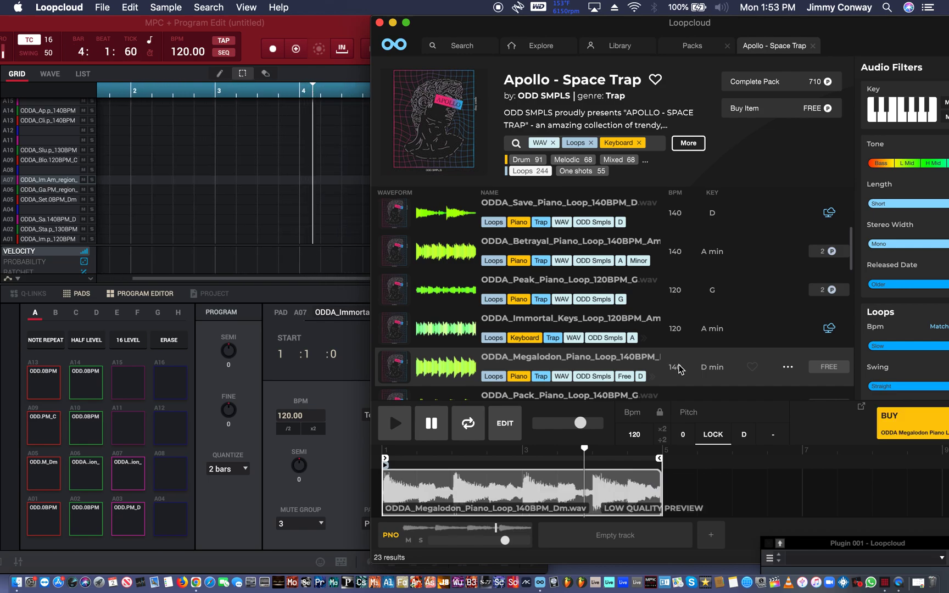
pyautogui.click(398, 419)
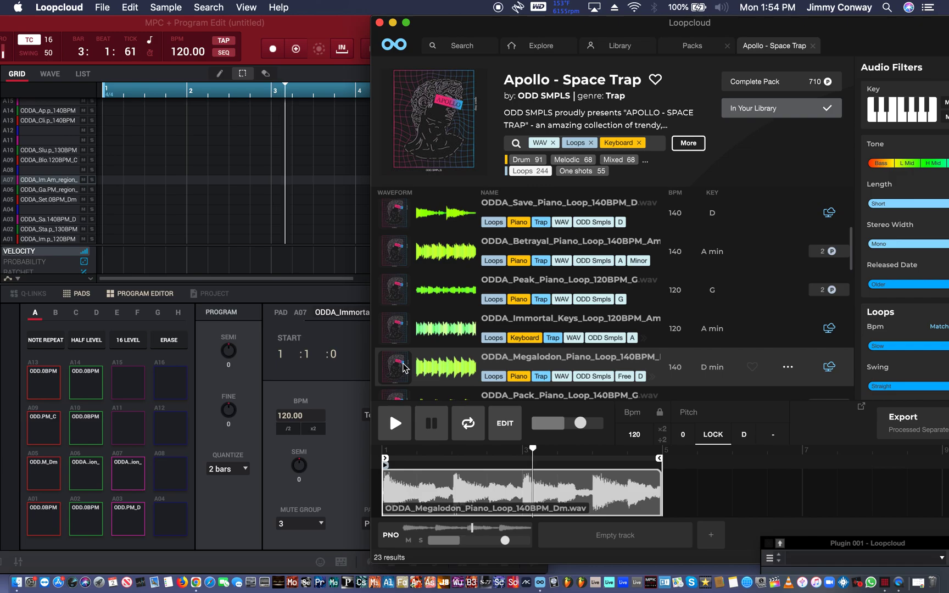
pyautogui.moveTo(404, 367); pyautogui.dragTo(126, 424)
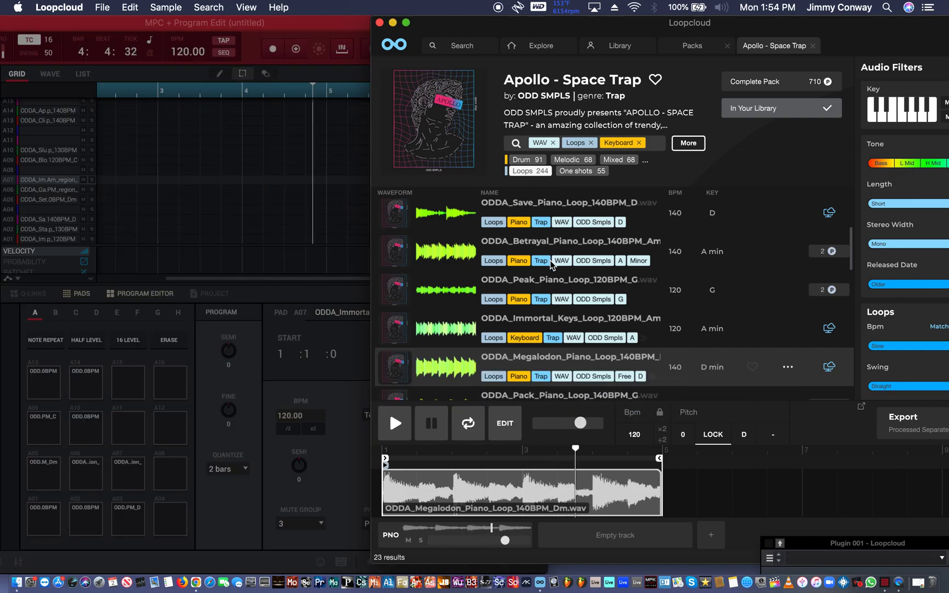
# Audition the Desires keys and Be The One piano loops, buy ODDA_Be_The_One_Piano_Loop_140BPM_G#, and load it onto MPC pad A15.
pyautogui.scroll(-5, 551, 266)
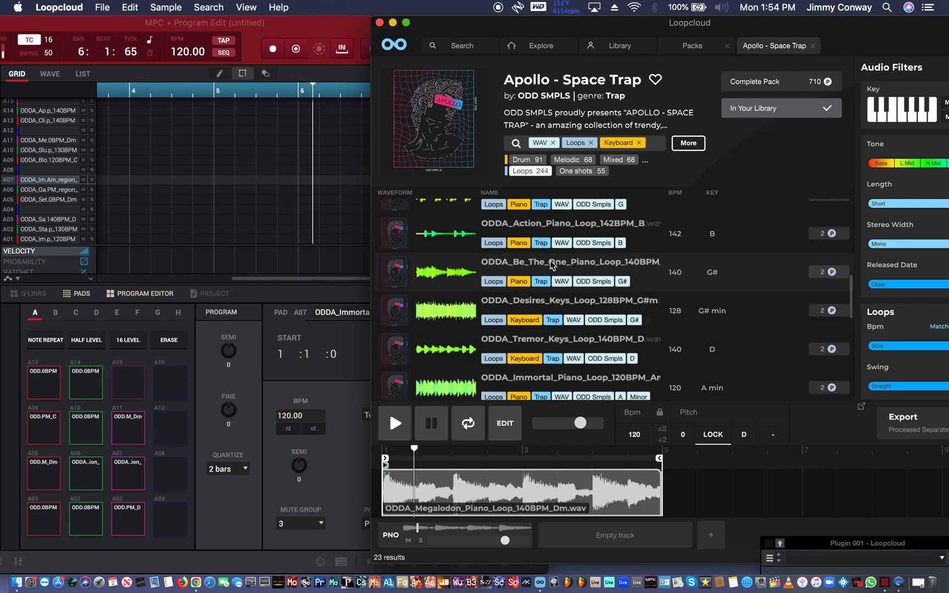
pyautogui.click(548, 307)
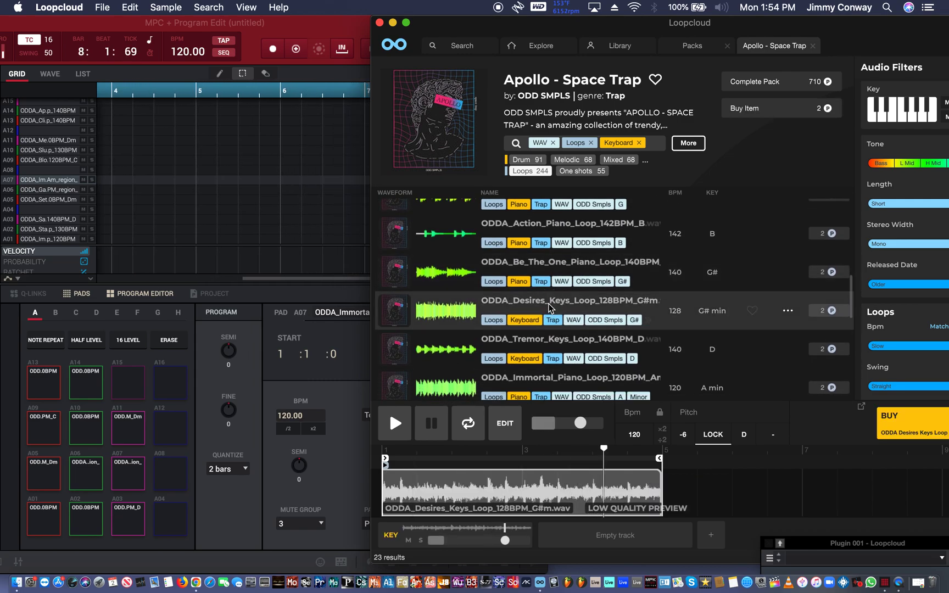
pyautogui.click(532, 265)
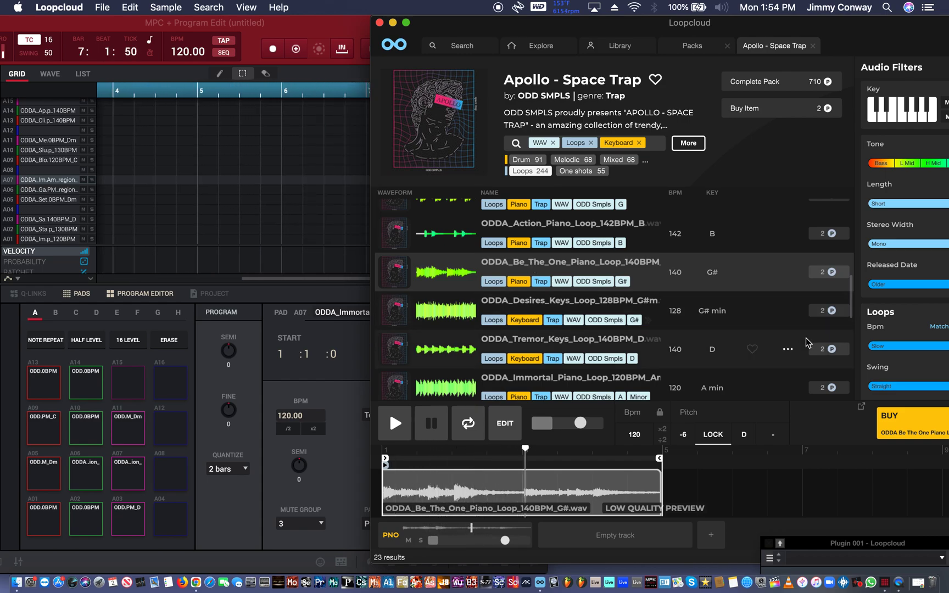
pyautogui.click(826, 277)
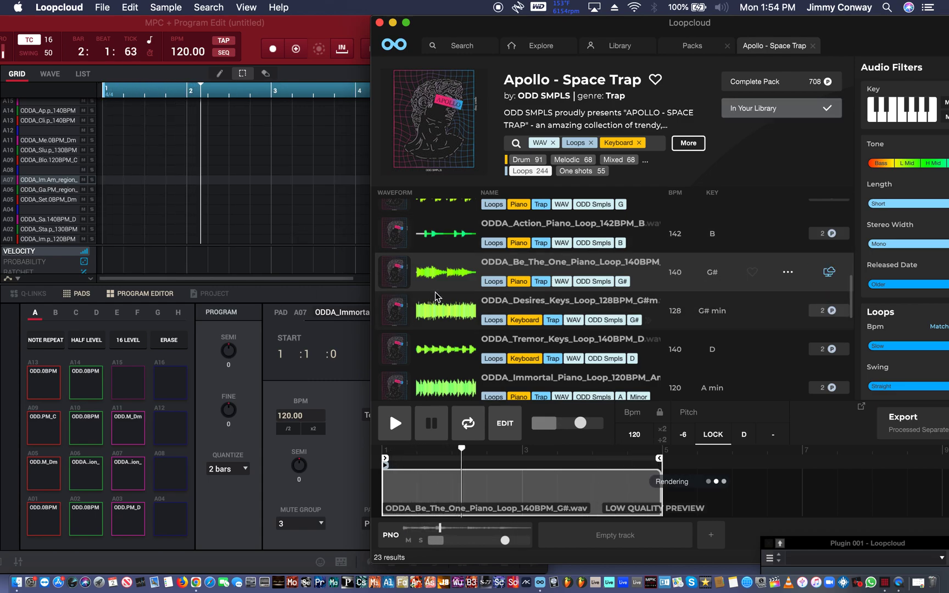
pyautogui.click(129, 389)
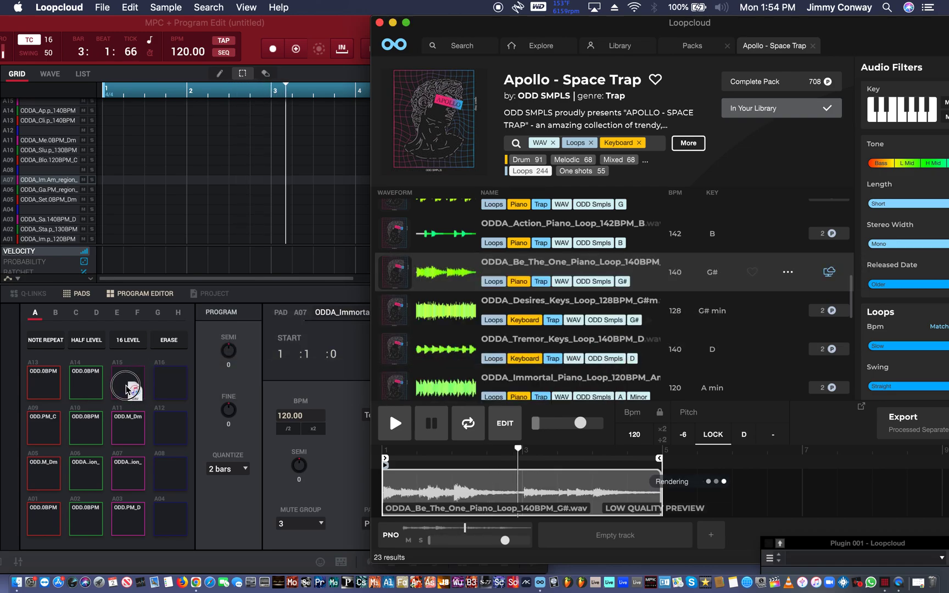
pyautogui.click(120, 381)
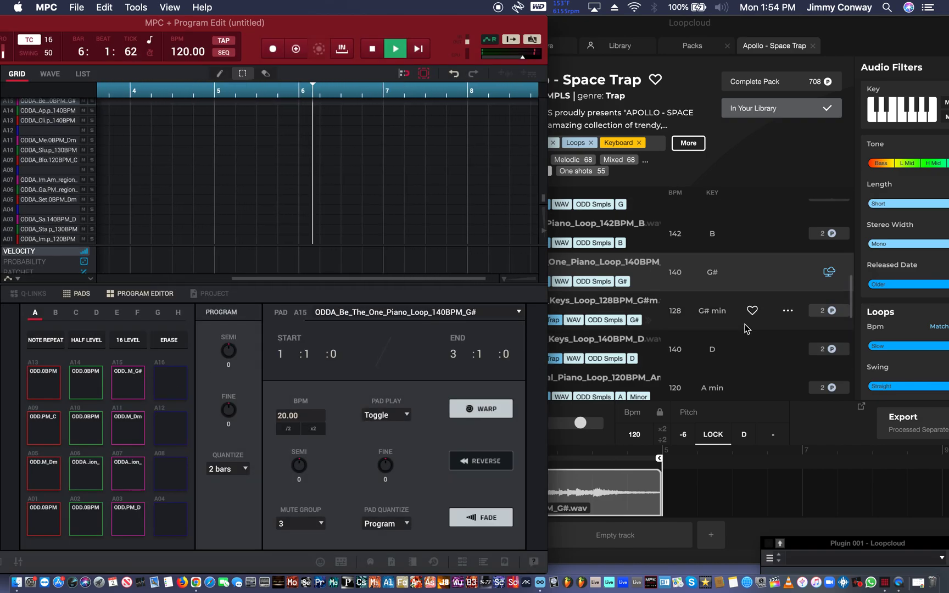
# Audition the remaining keyboard loops in the Apollo - Space Trap pack, from Desires and Tremor through Patient Piano and FX Call Reverse Piano.
pyautogui.click(721, 314)
pyautogui.click(721, 315)
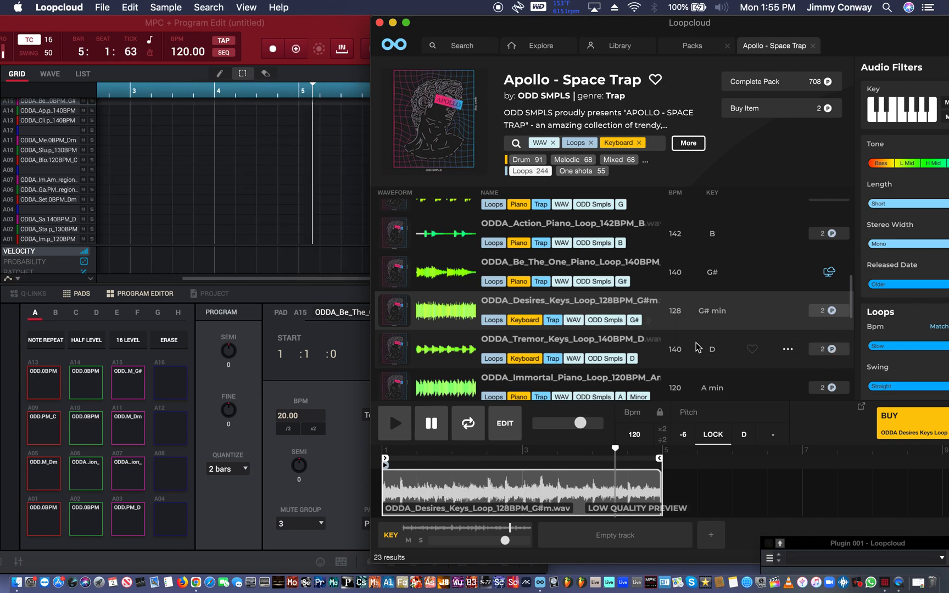
pyautogui.click(679, 349)
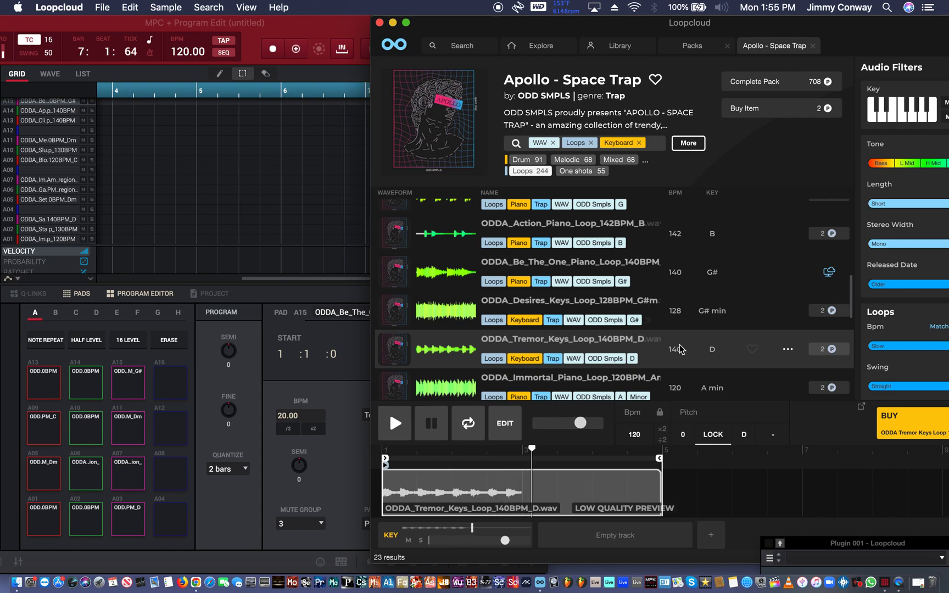
pyautogui.press('Down')
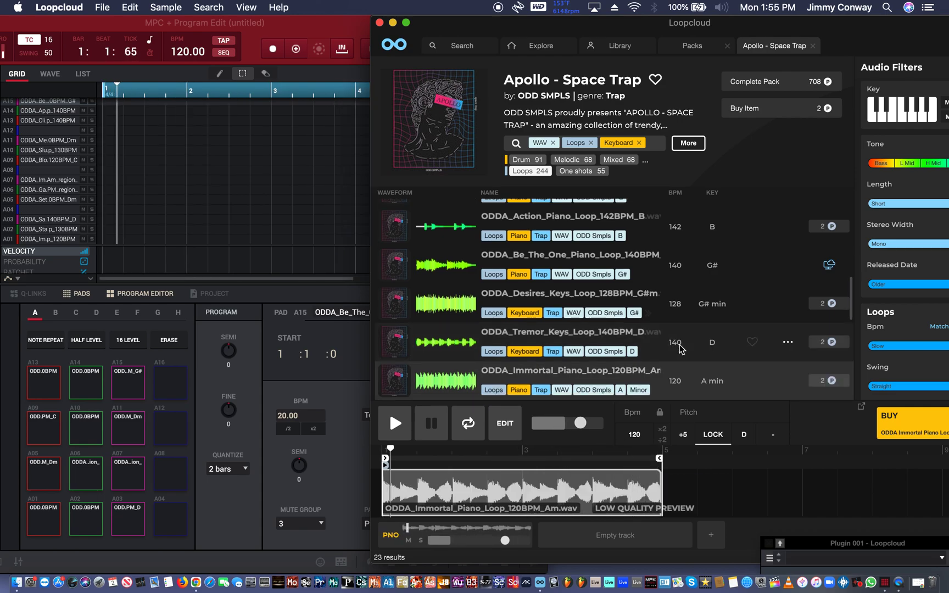
pyautogui.press('Down')
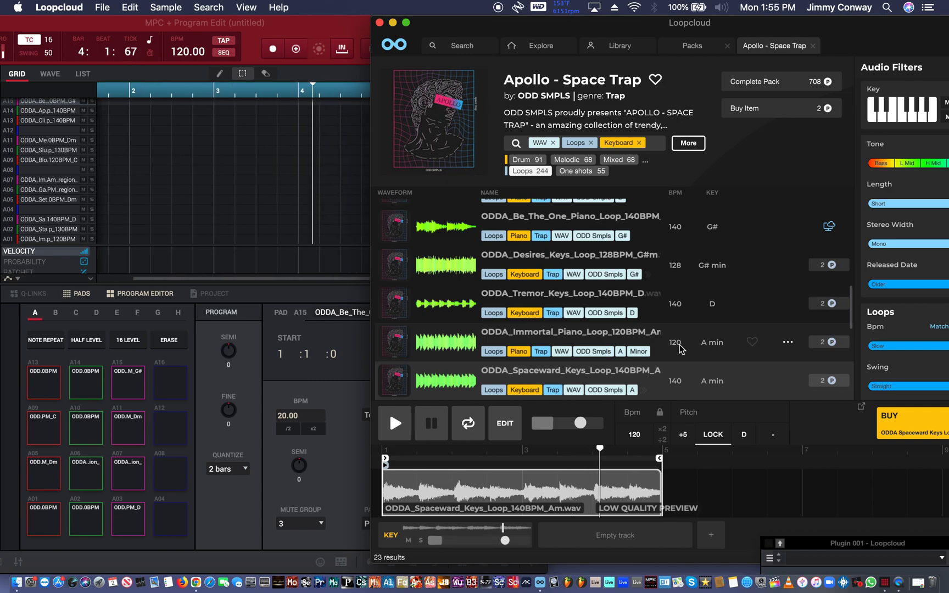
pyautogui.press('Down')
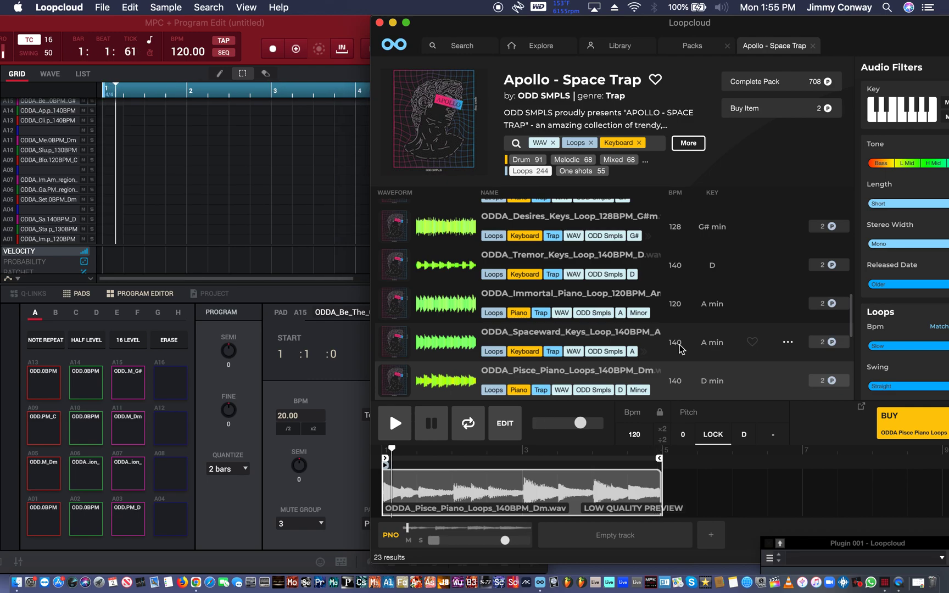
pyautogui.press('Down')
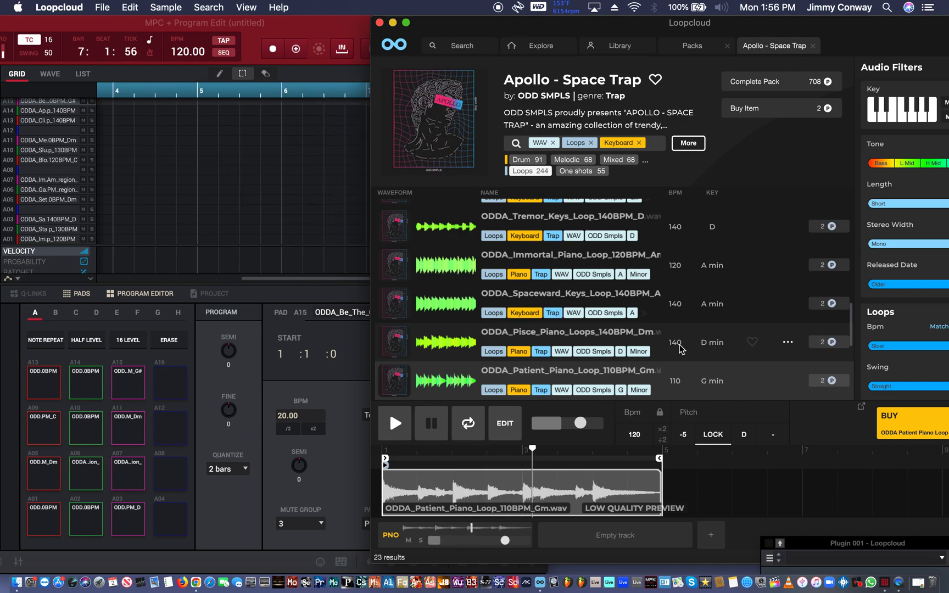
pyautogui.press('Down')
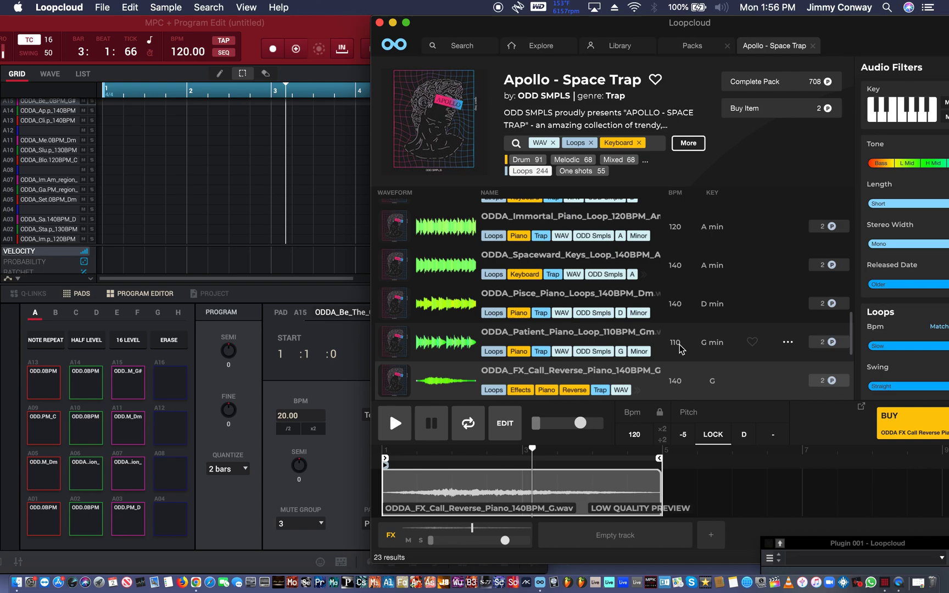
# Switch the pack's instrument filter from Keyboard to Vocal and audition the Flow, FX Vocal Reverse and Crew loops.
pyautogui.click(691, 143)
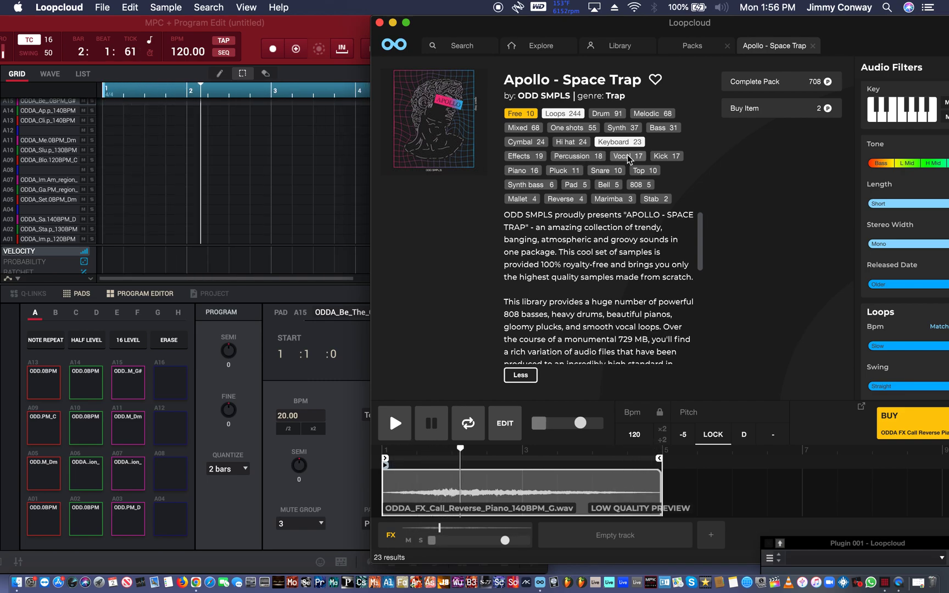
pyautogui.click(627, 156)
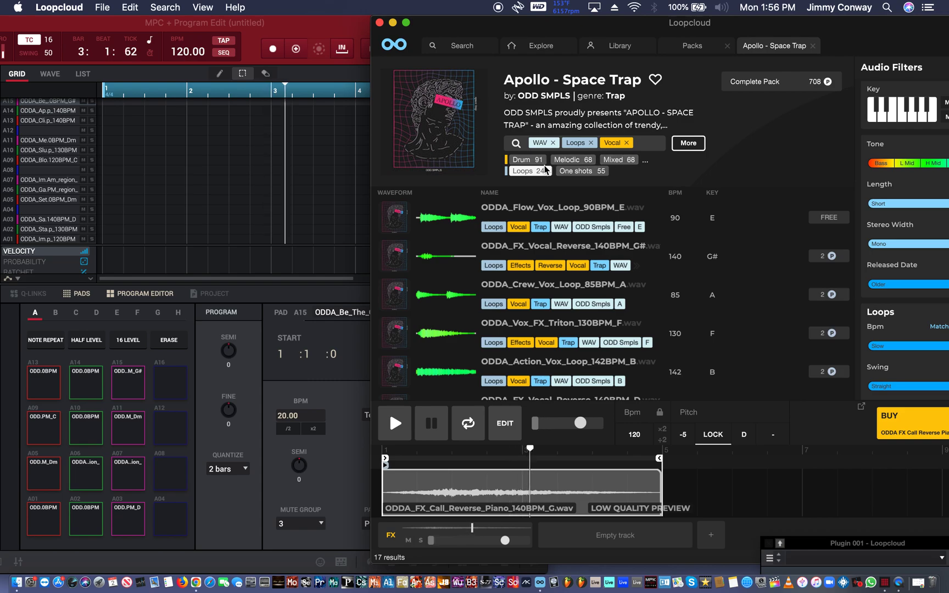
pyautogui.click(527, 209)
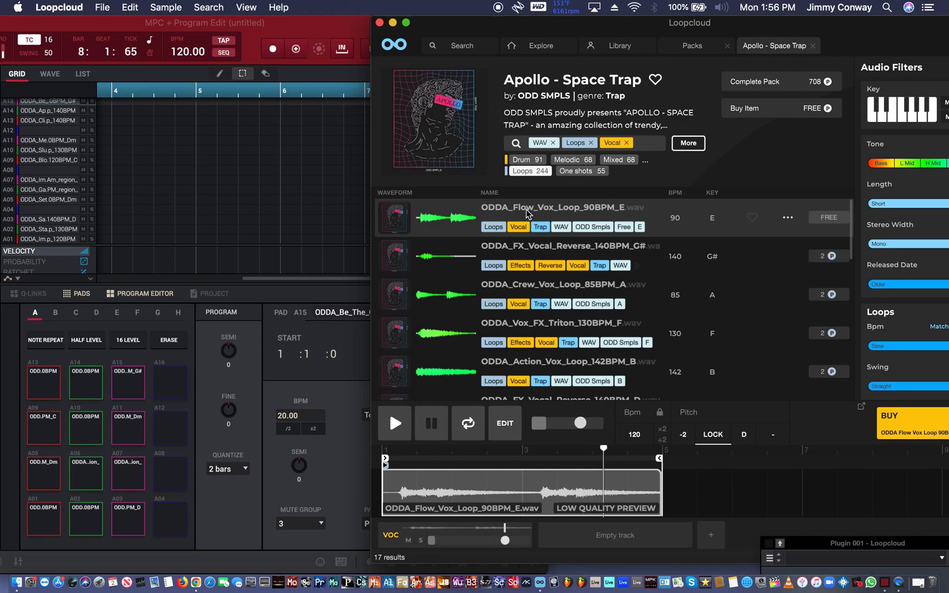
pyautogui.press('Down')
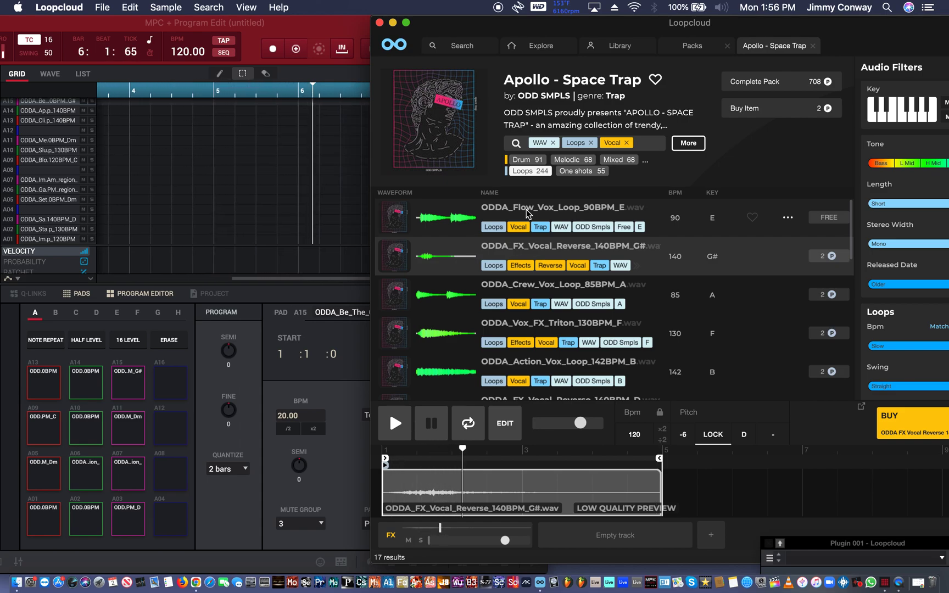
pyautogui.press('Down')
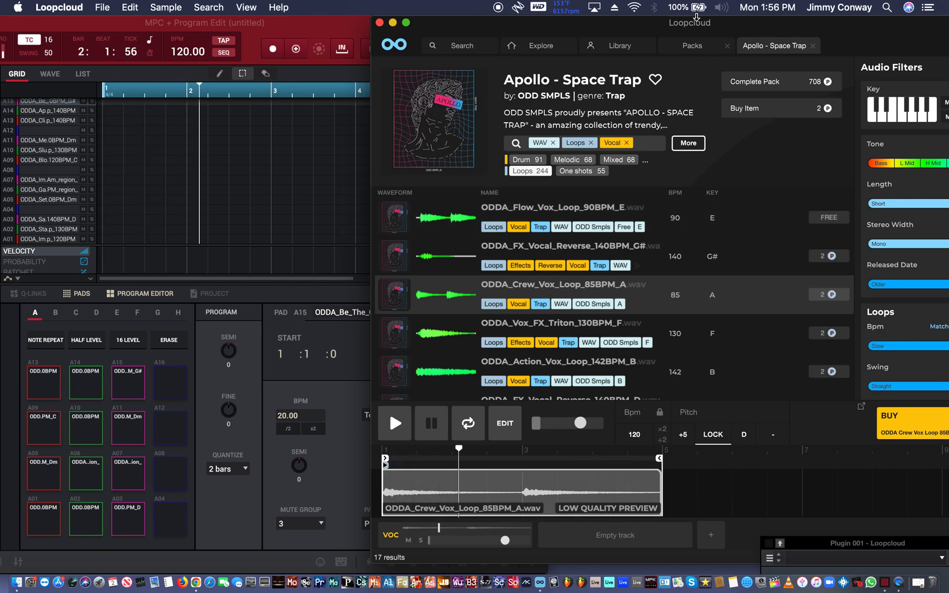
# Buy ODDA_Crew_Vox_Loop_85BPM_A and load it onto MPC pad A16.
pyautogui.moveTo(726, 28); pyautogui.dragTo(692, 30)
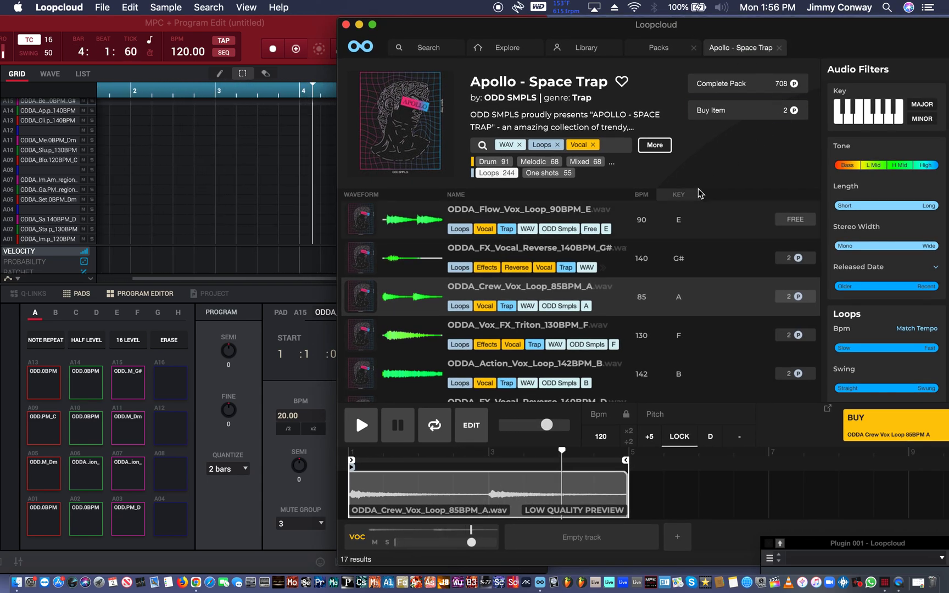
pyautogui.click(879, 425)
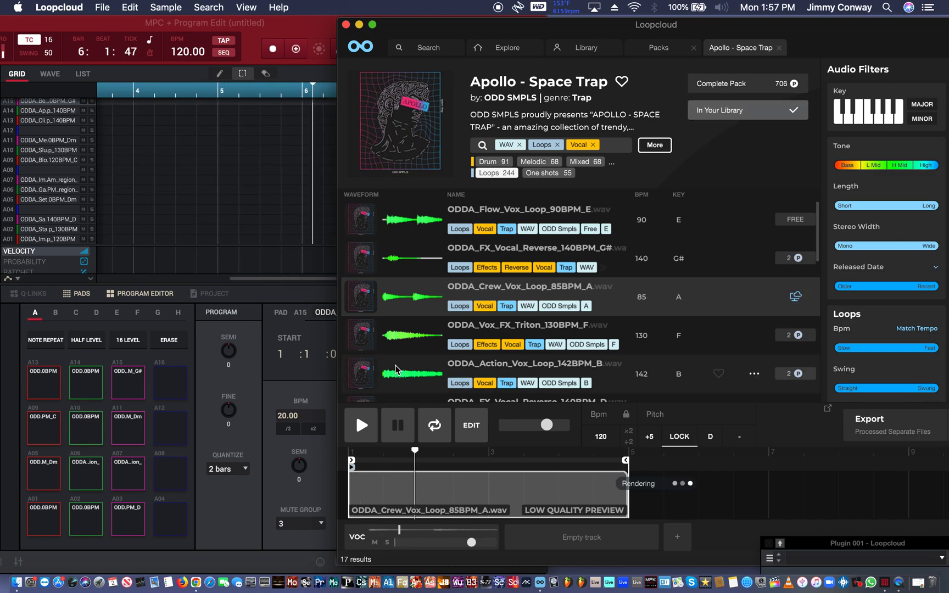
pyautogui.click(405, 296)
pyautogui.moveTo(406, 296); pyautogui.dragTo(170, 383)
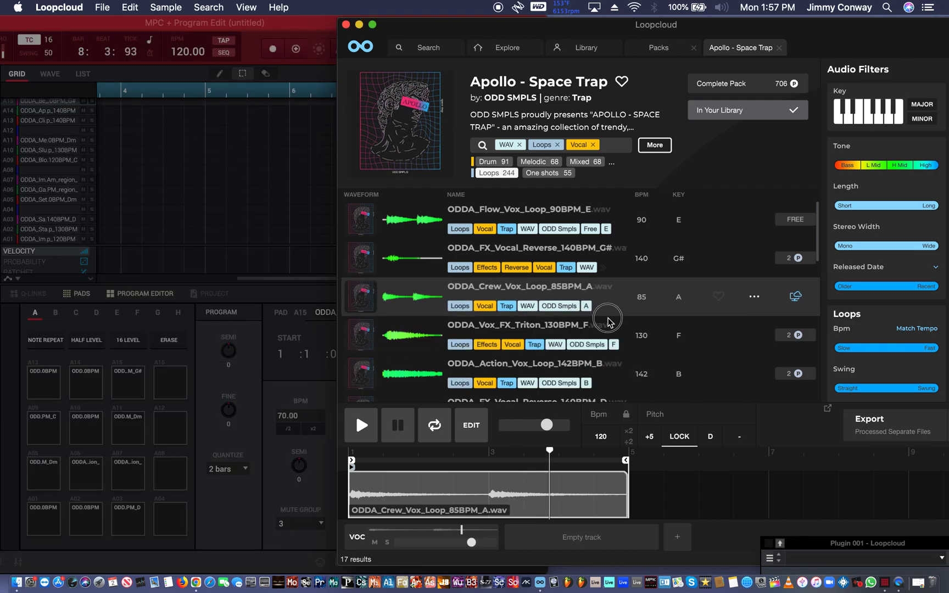
# Audition the Vox FX Triton and Action vox loops, buy ODDA_Action_Vox_Loop_142BPM_B, and load it onto MPC pad A12.
pyautogui.click(608, 322)
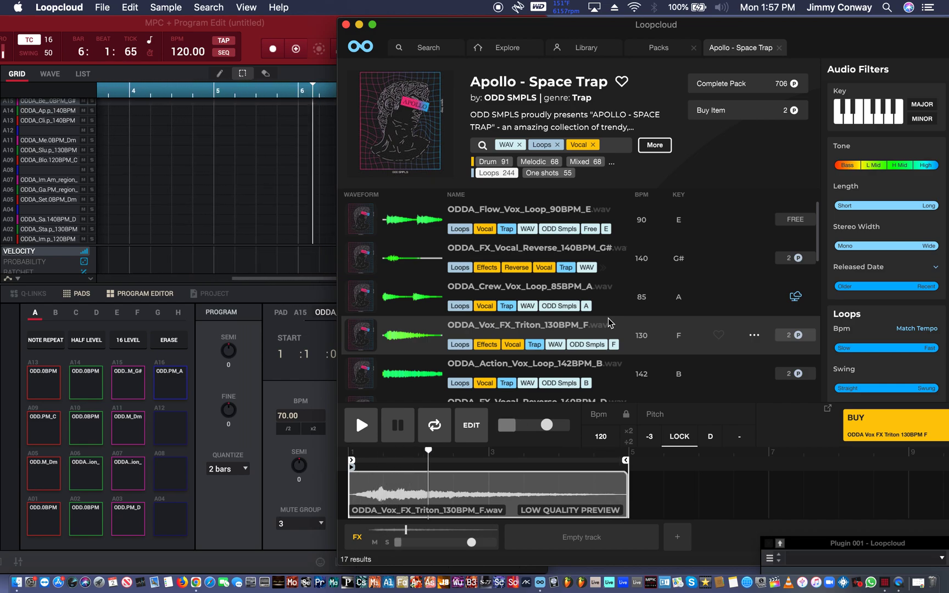
pyautogui.press('Down')
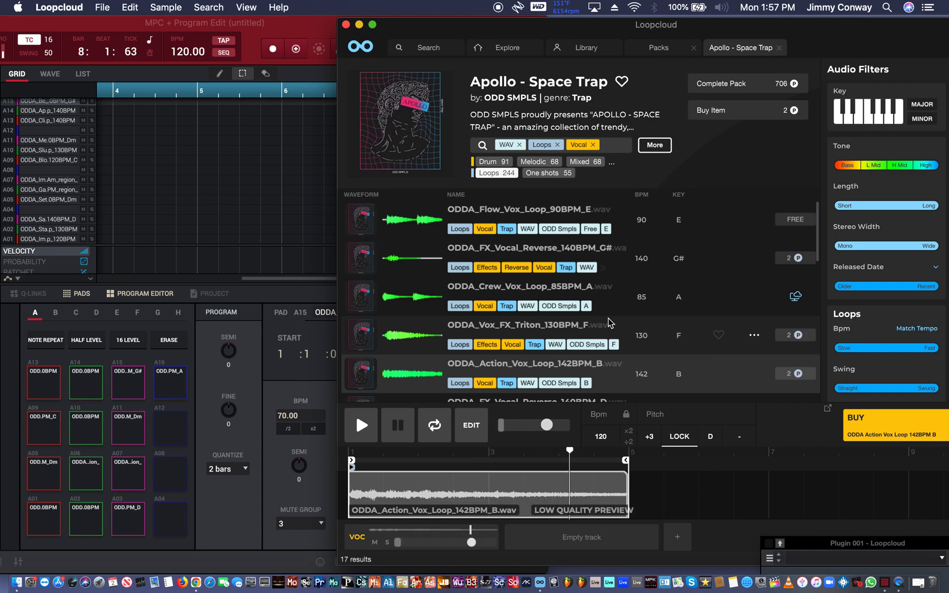
pyautogui.click(785, 374)
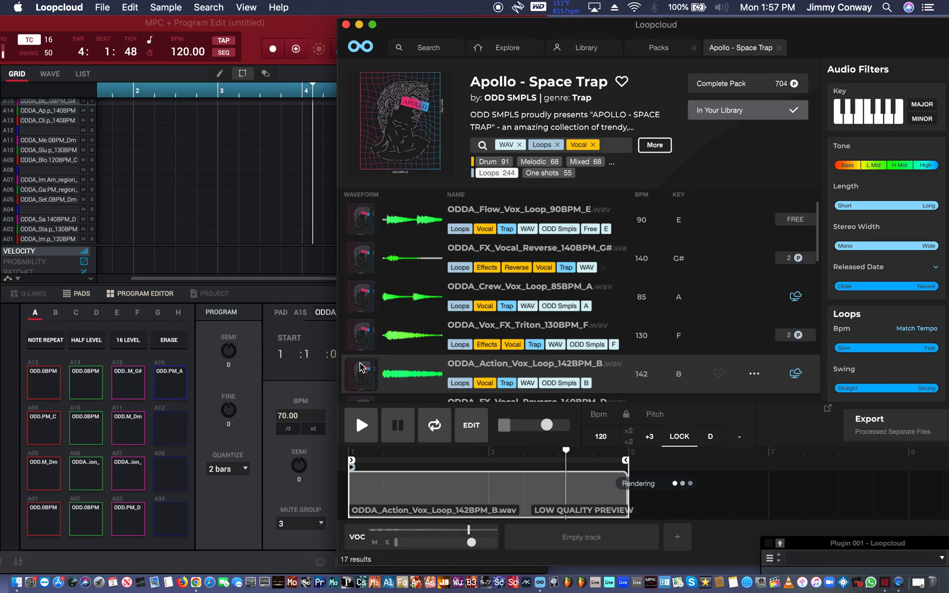
pyautogui.moveTo(360, 379); pyautogui.dragTo(170, 429)
# Audition and buy ODDA_Waiting_Vox_Loop_140BPM_B, and load it onto MPC pad A08.
pyautogui.scroll(-3, 485, 271)
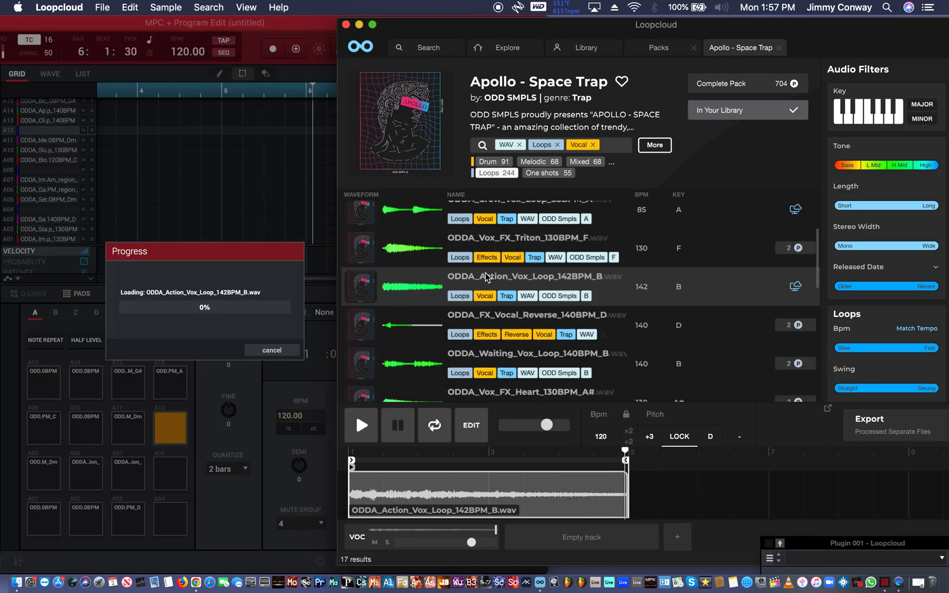
pyautogui.click(493, 305)
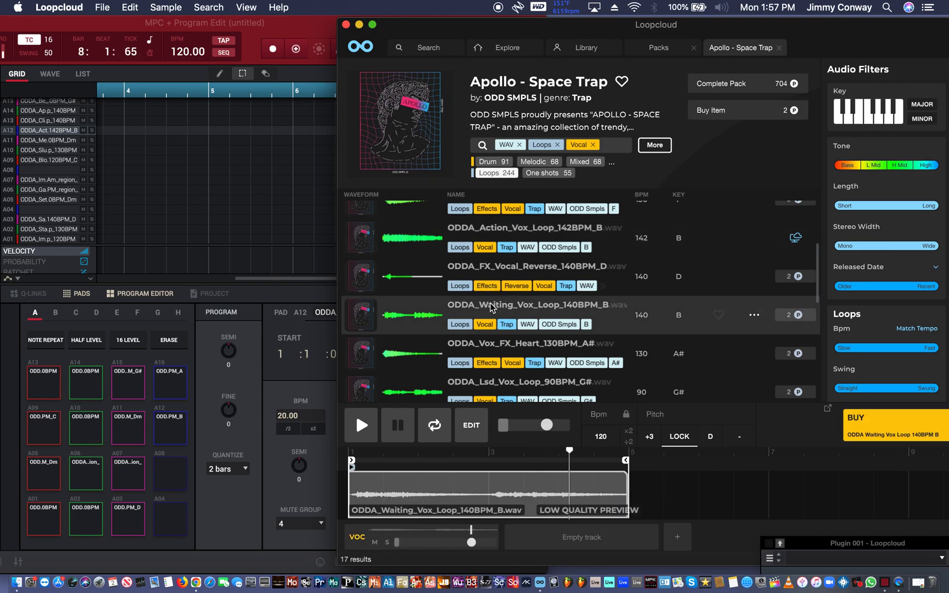
pyautogui.click(794, 316)
pyautogui.moveTo(269, 343); pyautogui.dragTo(178, 471)
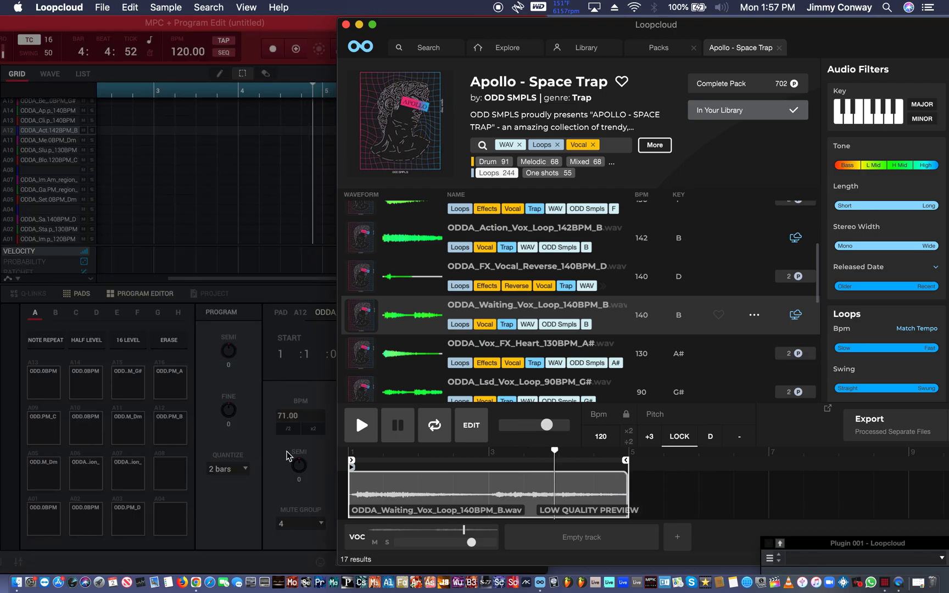
# Audition the Lsd and Heat vox loops, buy ODDA_Heat_Vox_Loop_95BPM_A, and load it onto MPC pad A04.
pyautogui.scroll(-3, 447, 293)
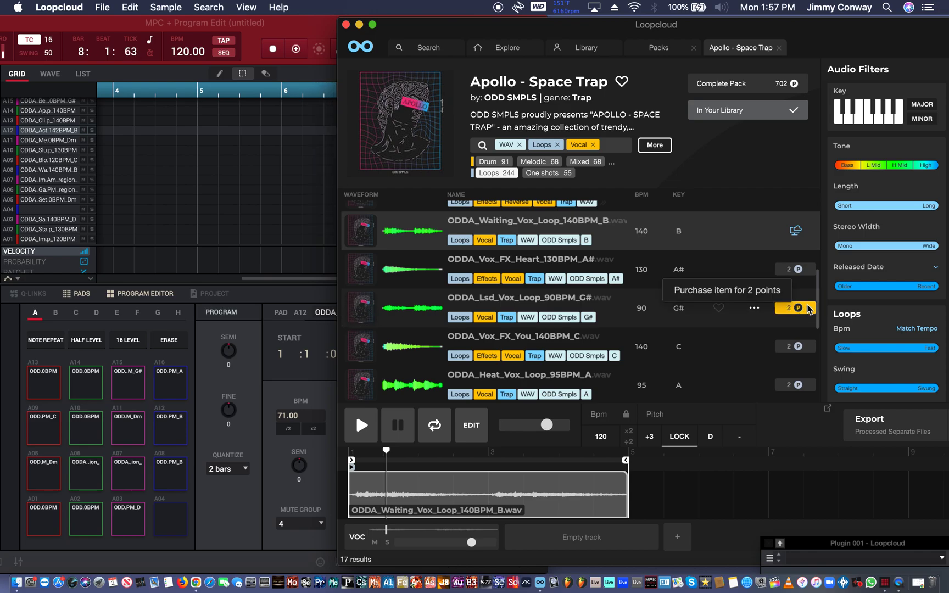
pyautogui.click(604, 296)
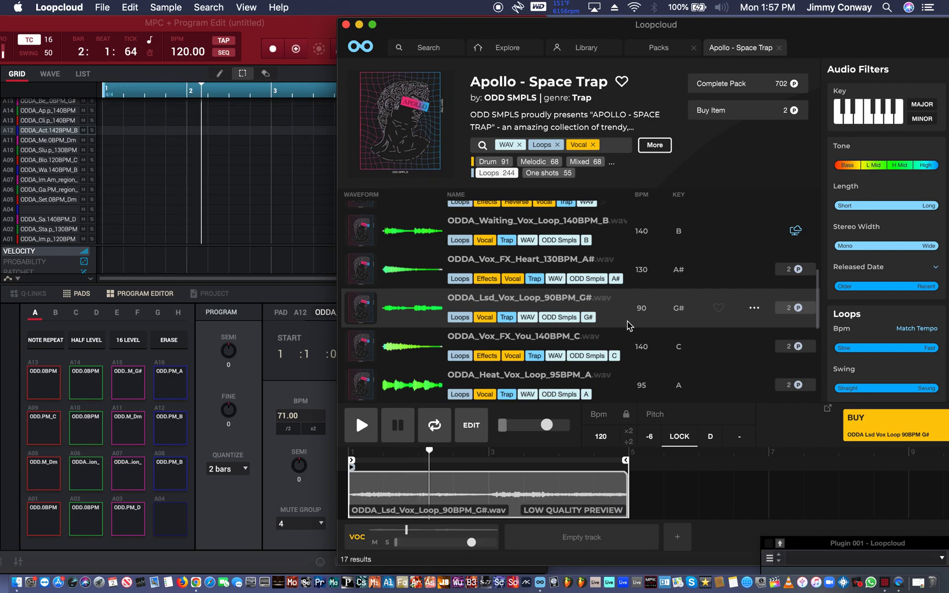
pyautogui.click(624, 381)
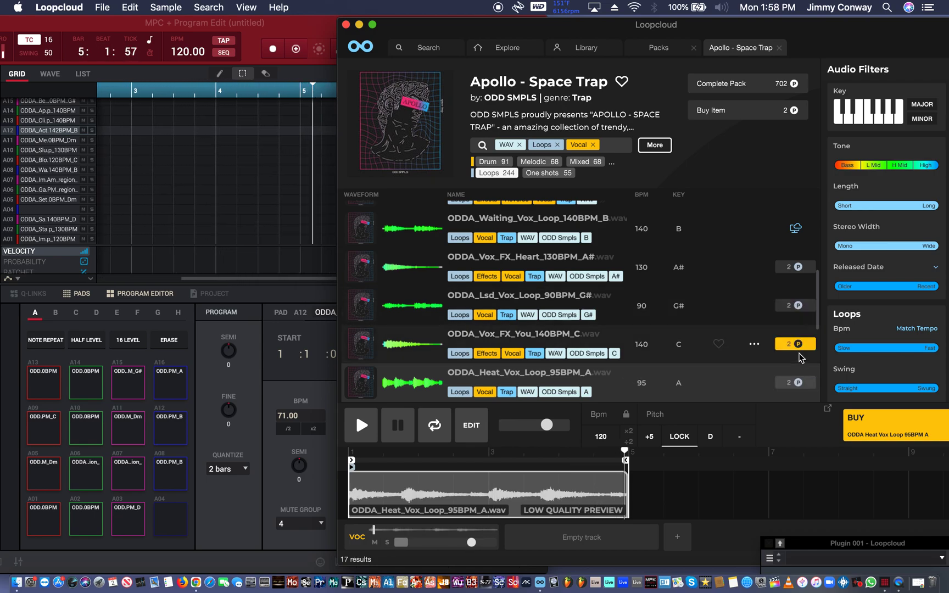
pyautogui.click(794, 383)
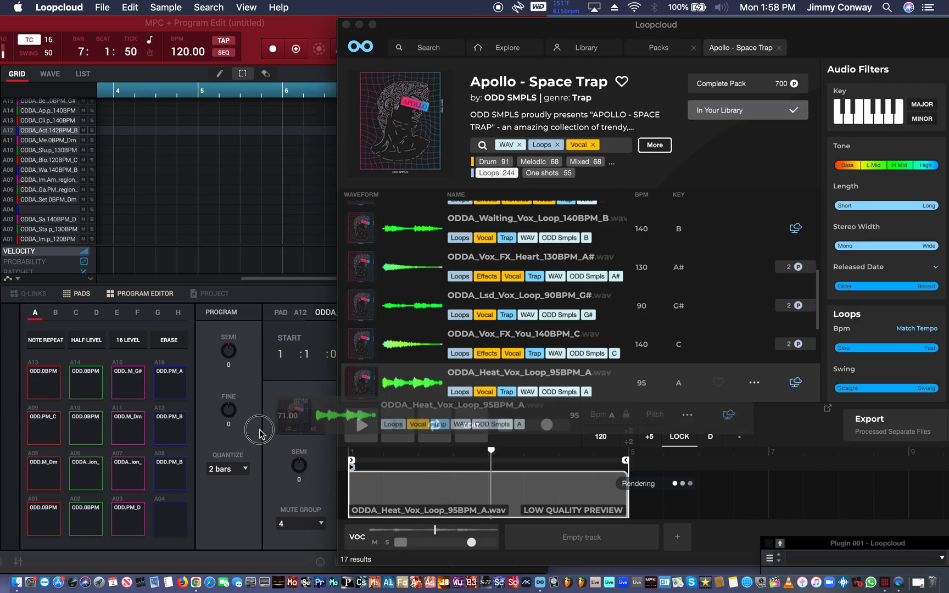
pyautogui.moveTo(179, 500); pyautogui.dragTo(170, 510)
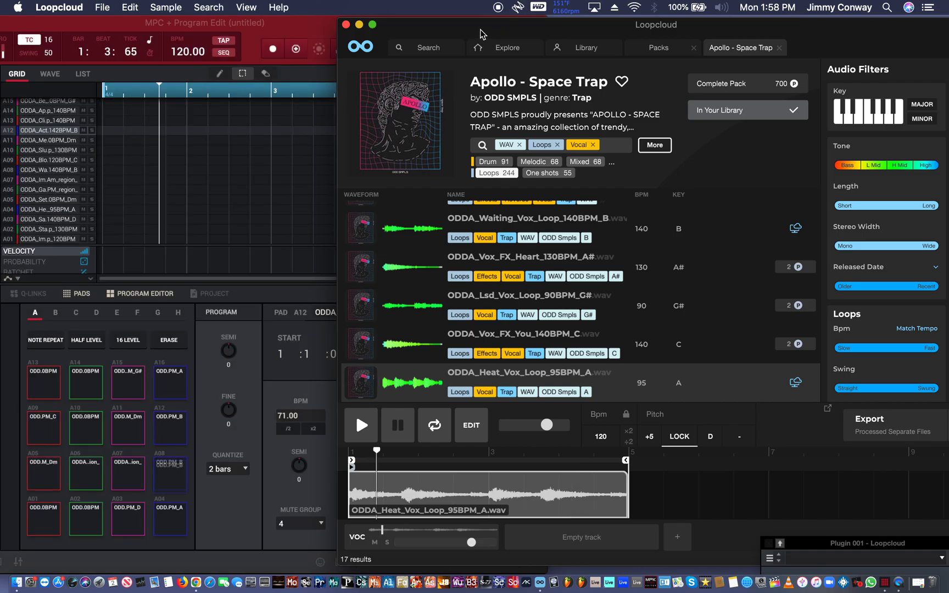
# Move the Loopcloud window aside, switch to MPC, and reposition its window to show the whole pad grid and program editor.
pyautogui.moveTo(480, 33); pyautogui.dragTo(602, 16)
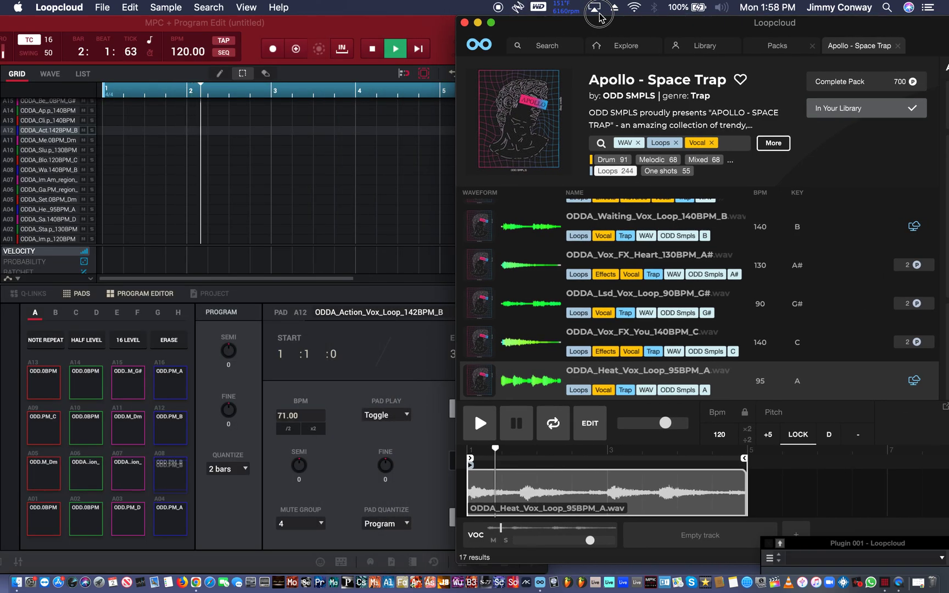
pyautogui.click(601, 12)
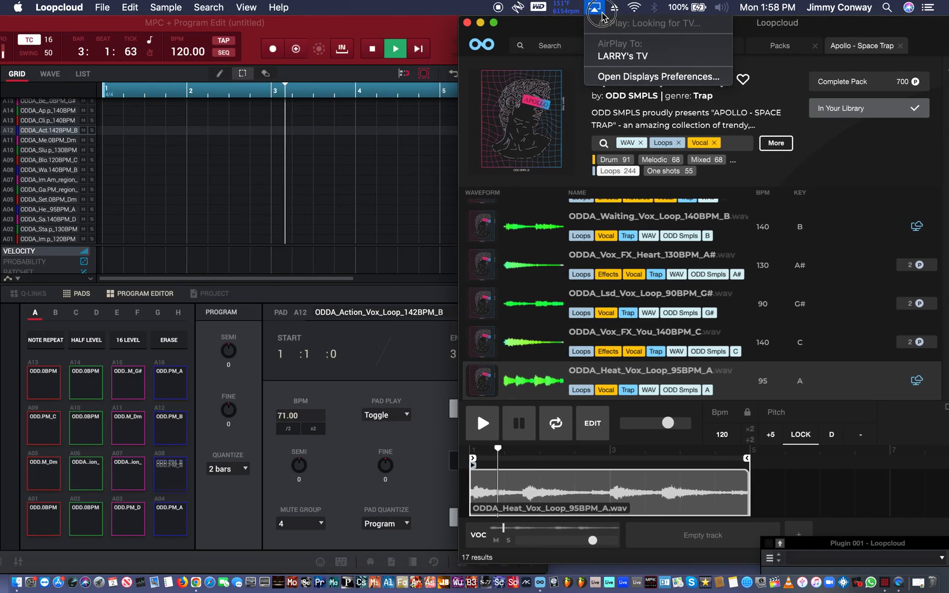
pyautogui.click(601, 12)
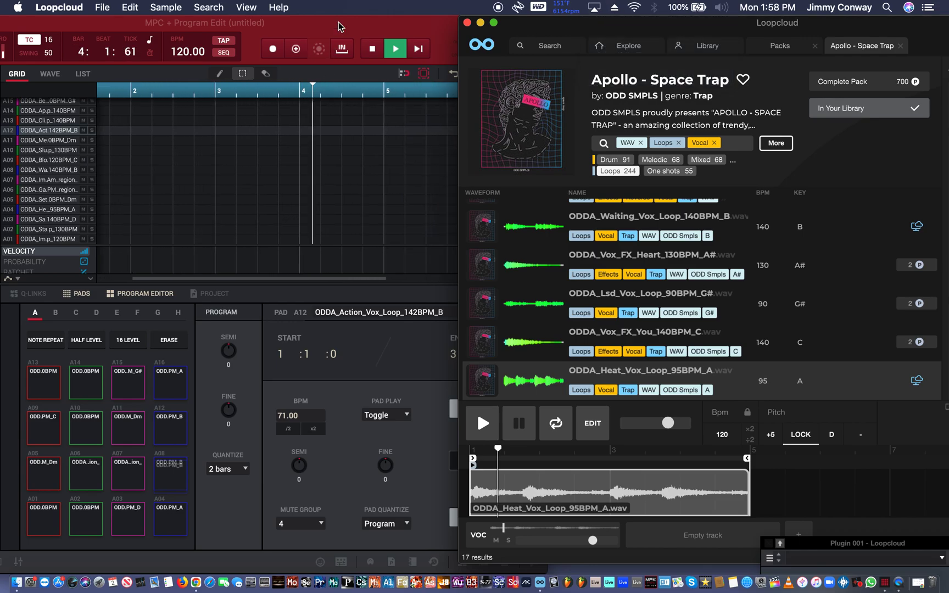
pyautogui.press('super+Tab')
pyautogui.moveTo(456, 21); pyautogui.dragTo(680, 11)
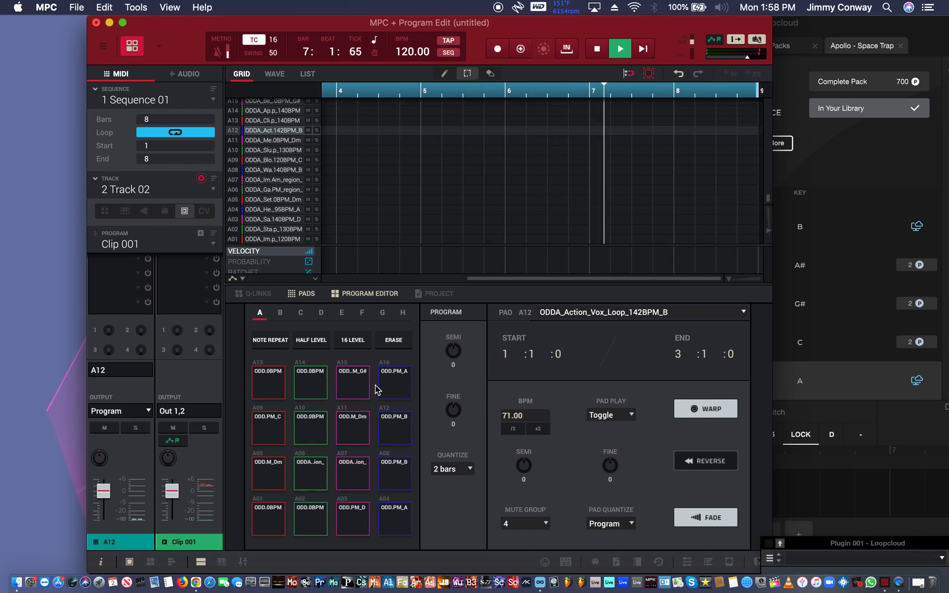
# Trigger the Crew vox loop on pad A16 and set its BPM to 120.00.
pyautogui.click(393, 388)
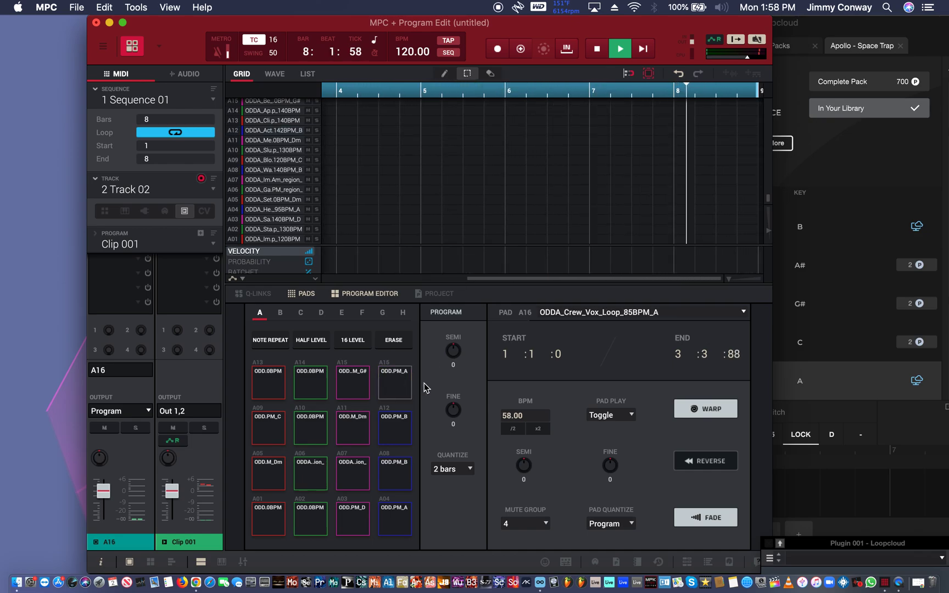
pyautogui.doubleClick(523, 418)
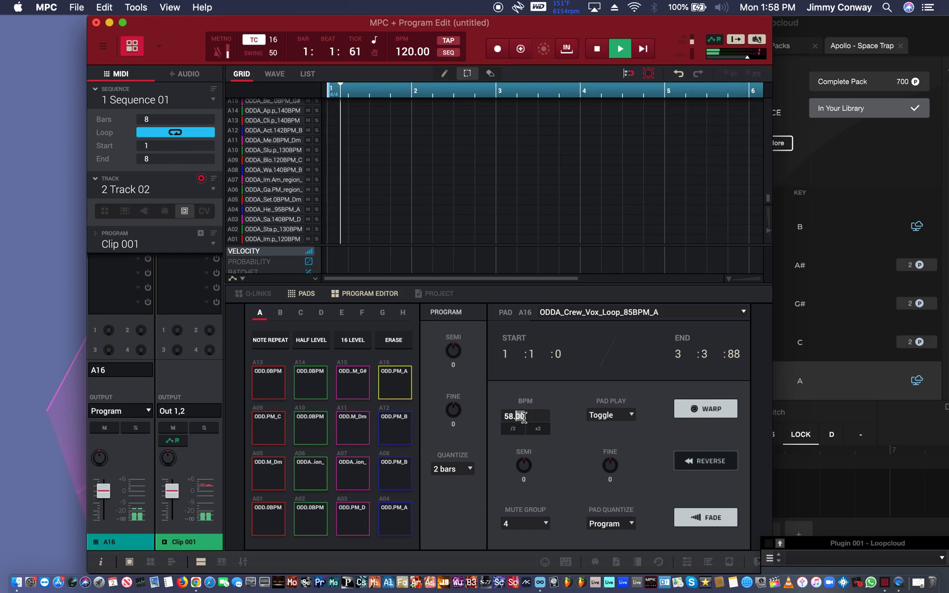
pyautogui.tripleClick(524, 417)
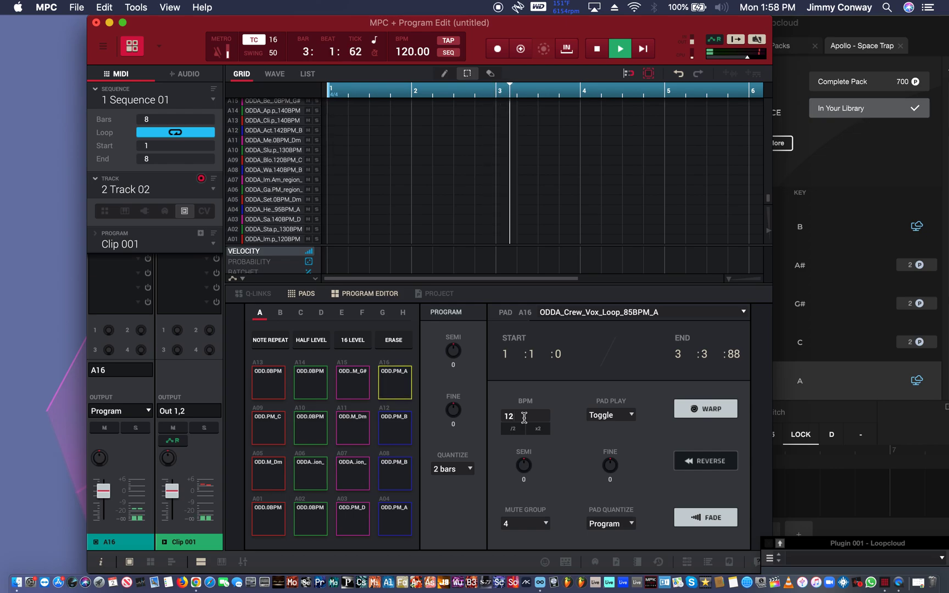
pyautogui.press('Return')
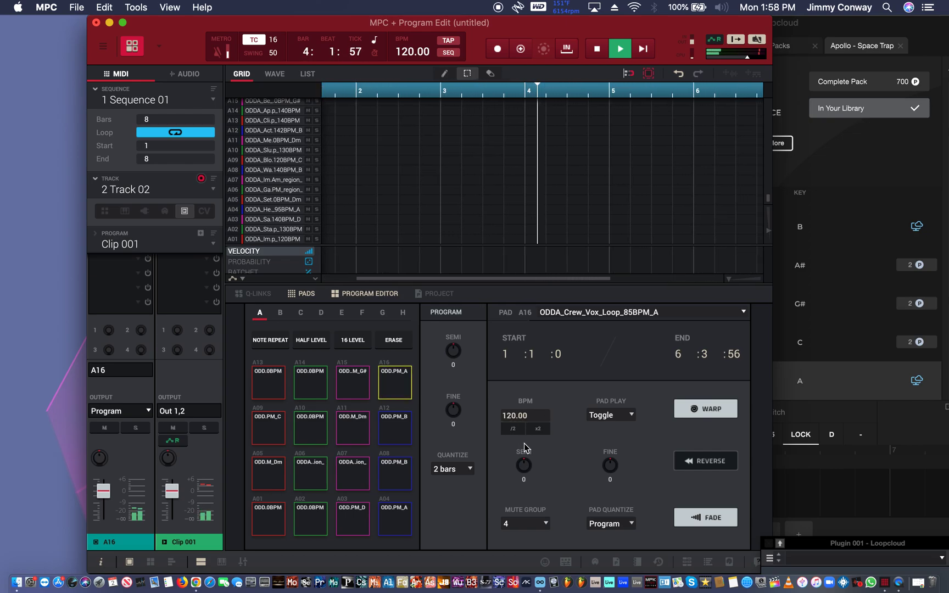
# Set the BPM of the Action vox loop on pad A12 and the Waiting vox loop on pad A08 to 120.00.
pyautogui.click(394, 430)
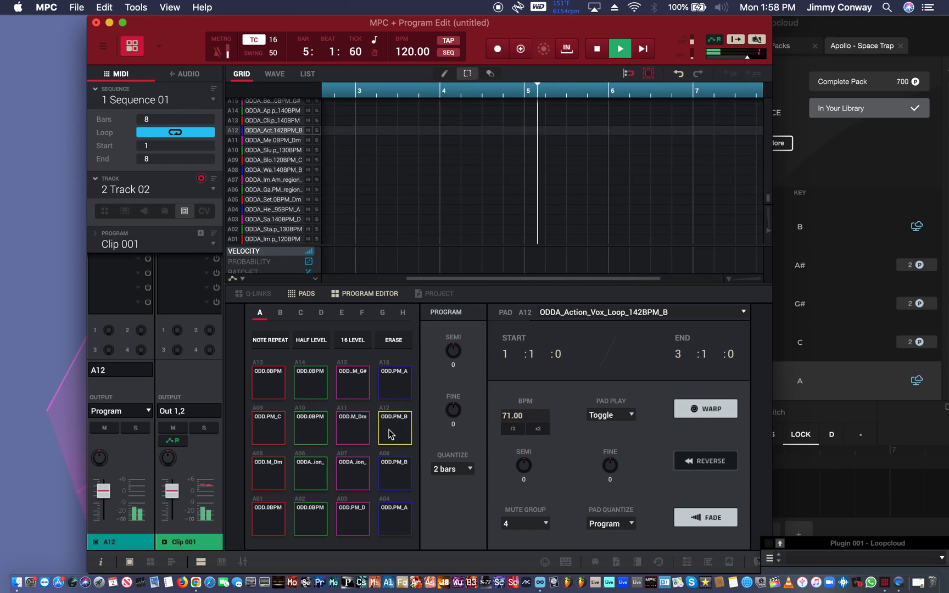
pyautogui.tripleClick(506, 415)
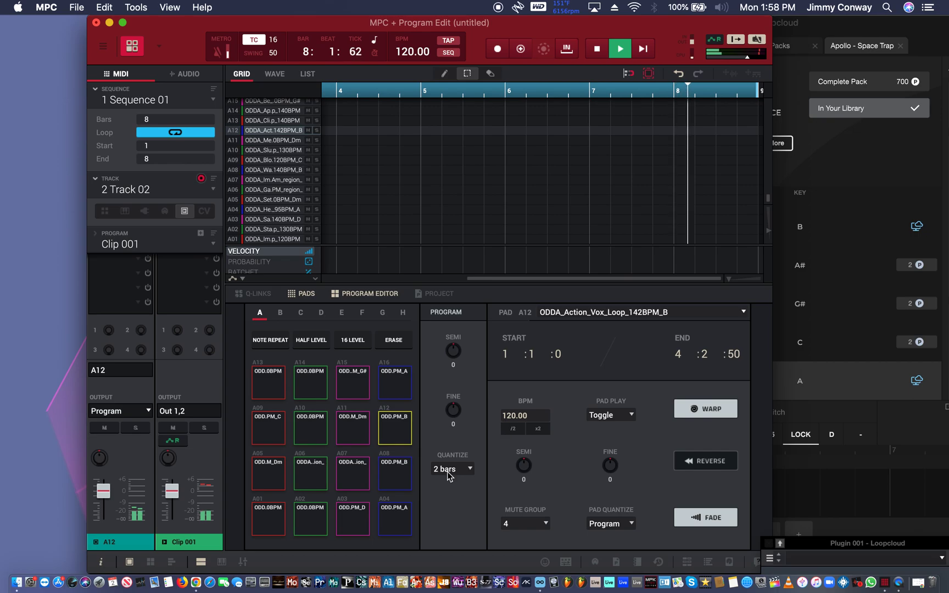
pyautogui.click(407, 482)
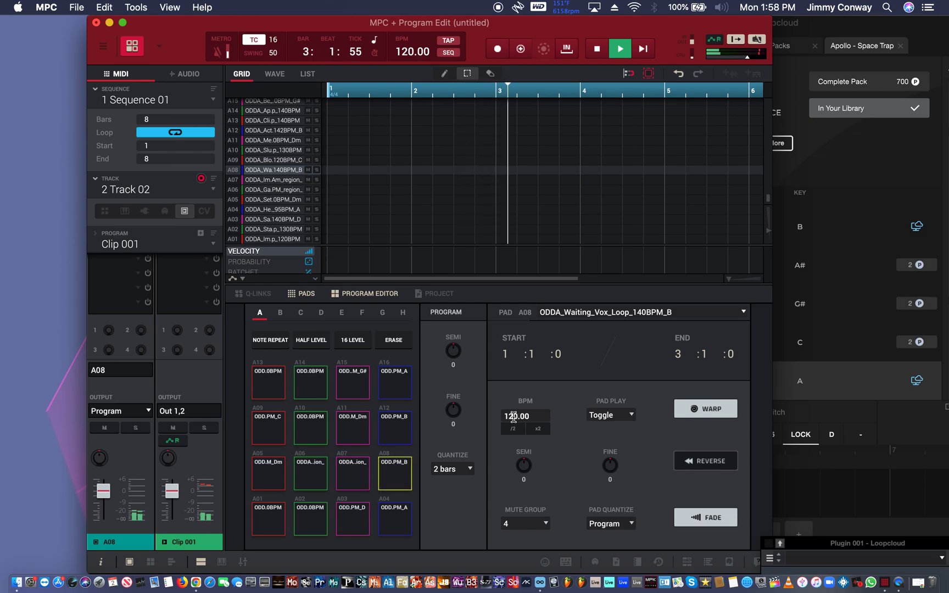
pyautogui.press('Return')
# Set the BPM of the Heat vox loop on pad A04 to 120.00 and stop playback.
pyautogui.click(402, 525)
pyautogui.doubleClick(522, 415)
pyautogui.write('120')
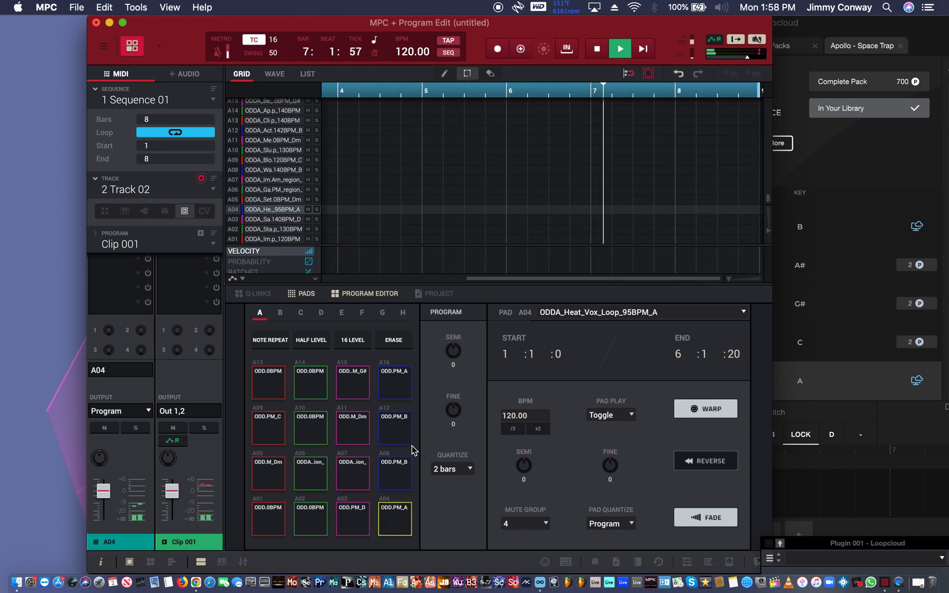
pyautogui.press('space')
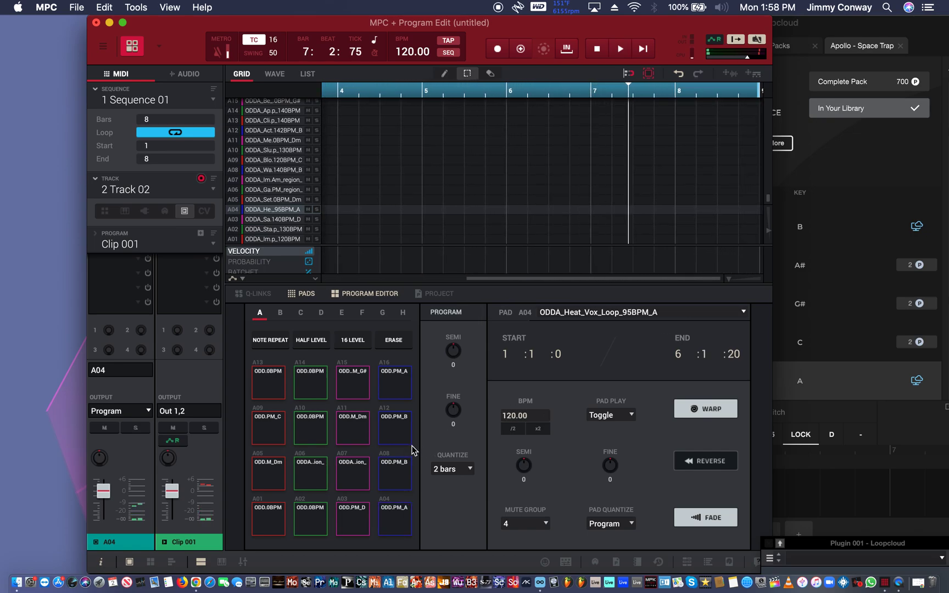
# Restart playback and audition the melodic loops on pads A03, A07 and A11.
pyautogui.click(341, 534)
pyautogui.press('space')
pyautogui.click(351, 479)
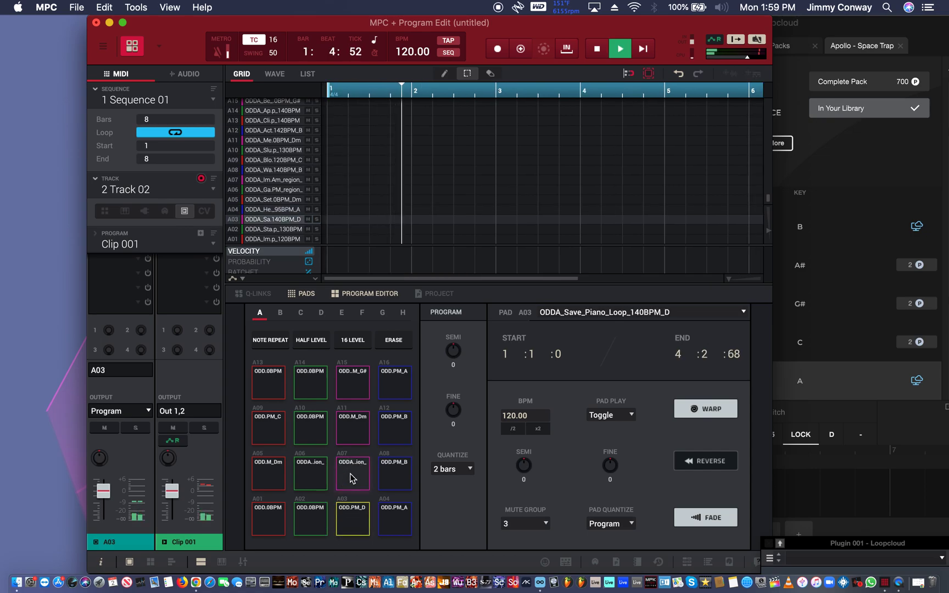
pyautogui.click(352, 432)
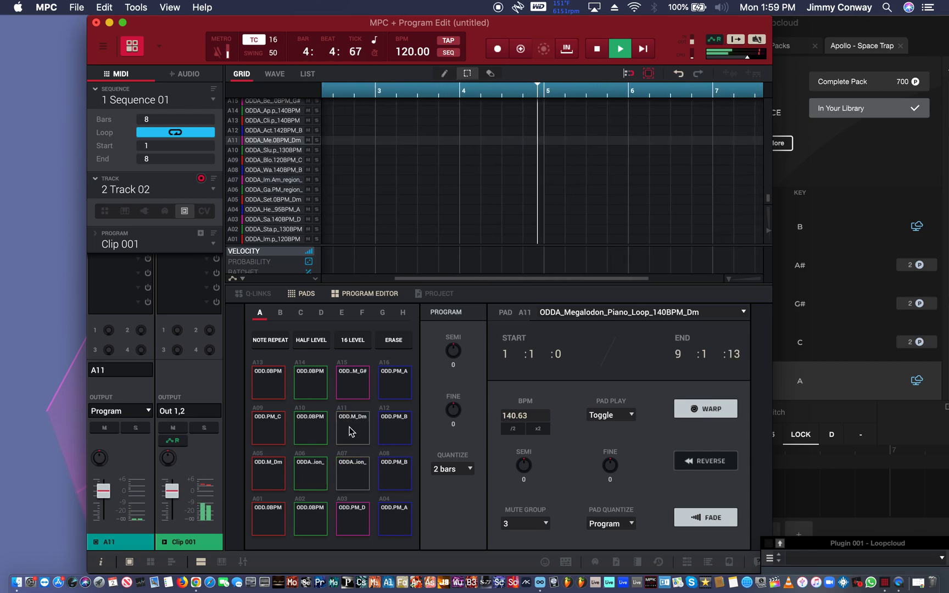
# Trigger the Be The One piano loop on pad A15 and set its BPM to 120.00.
pyautogui.click(356, 392)
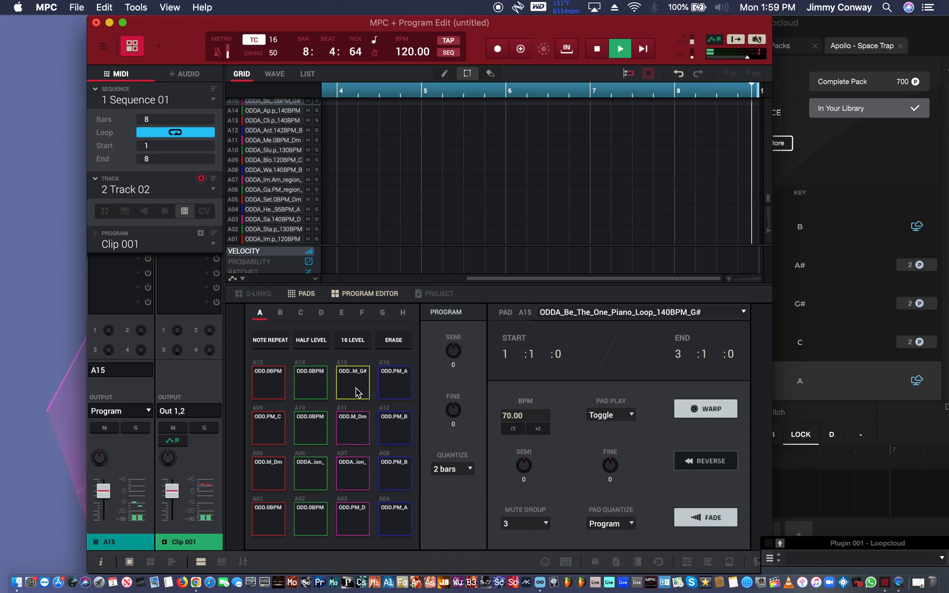
pyautogui.click(355, 391)
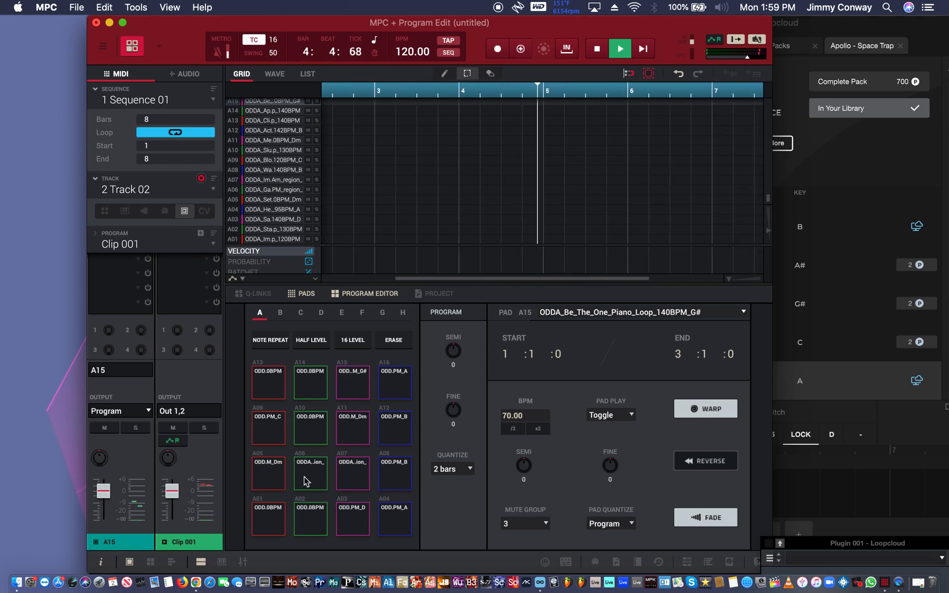
pyautogui.click(350, 375)
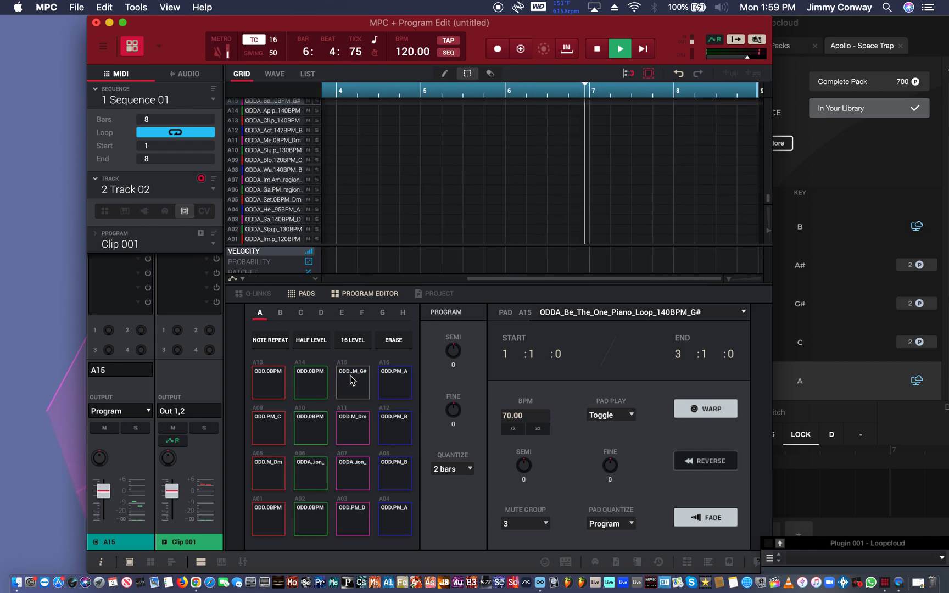
pyautogui.doubleClick(536, 414)
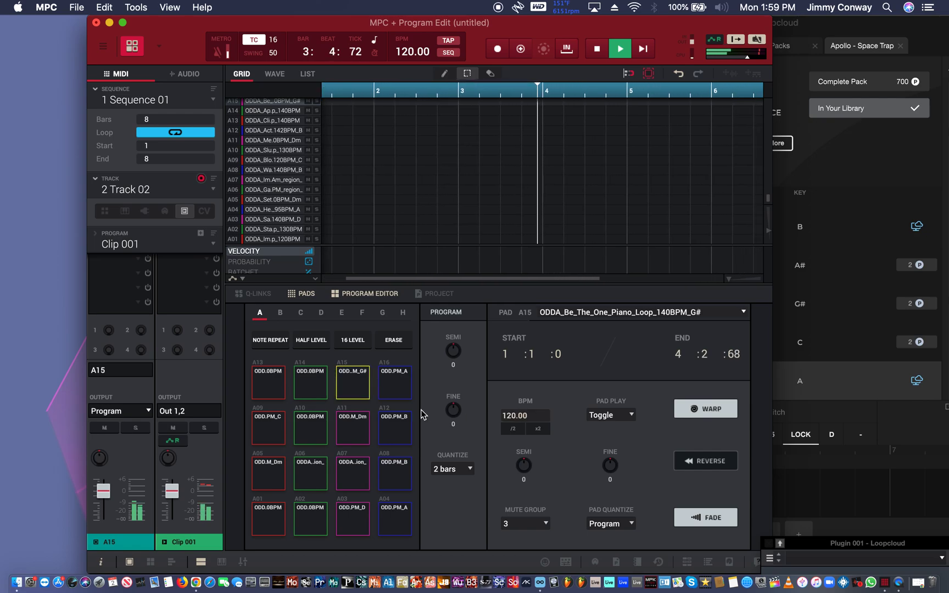
# Audition the top and hi-hat loops on pads A14, A10, A06 and A02 over the running piano loop.
pyautogui.click(319, 385)
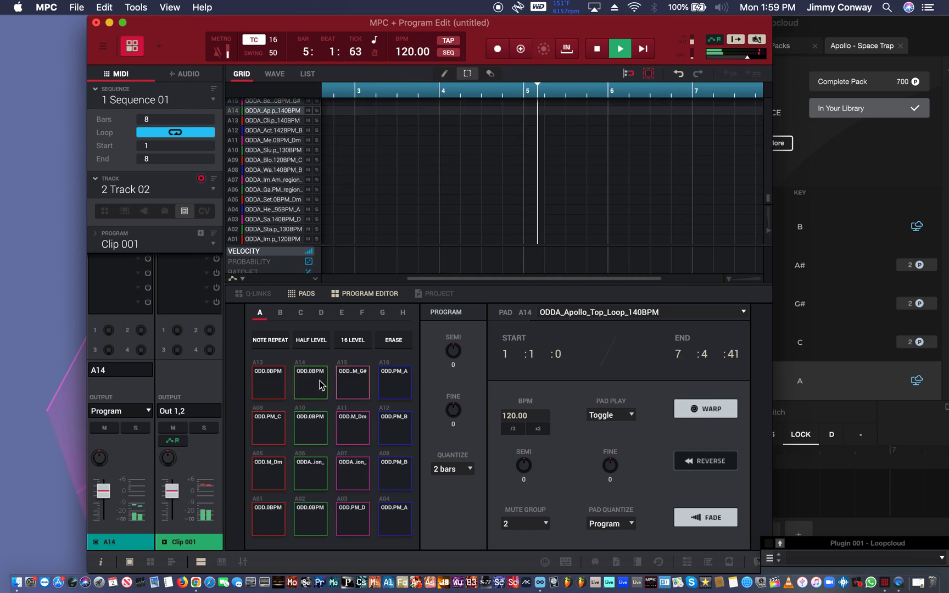
pyautogui.click(317, 428)
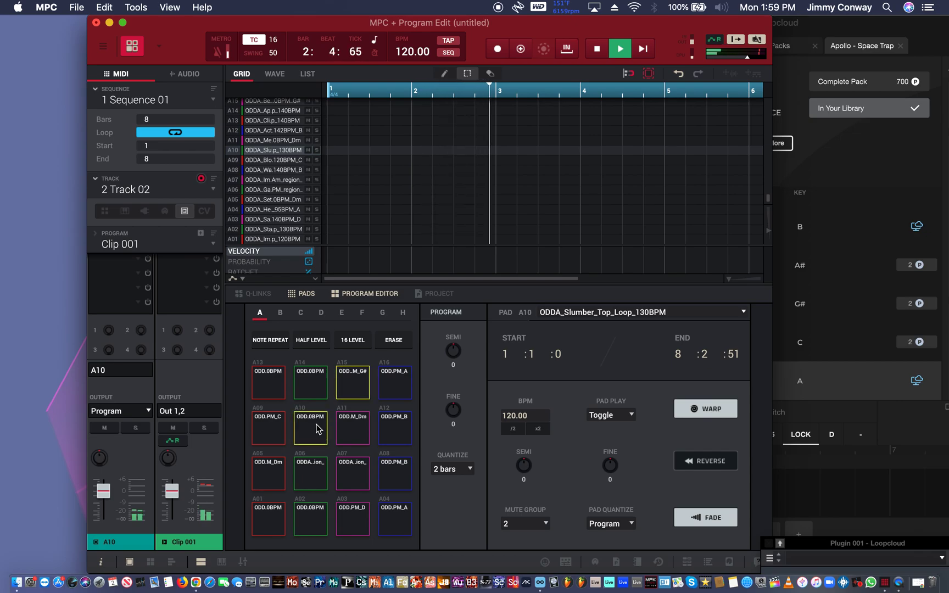
pyautogui.click(310, 479)
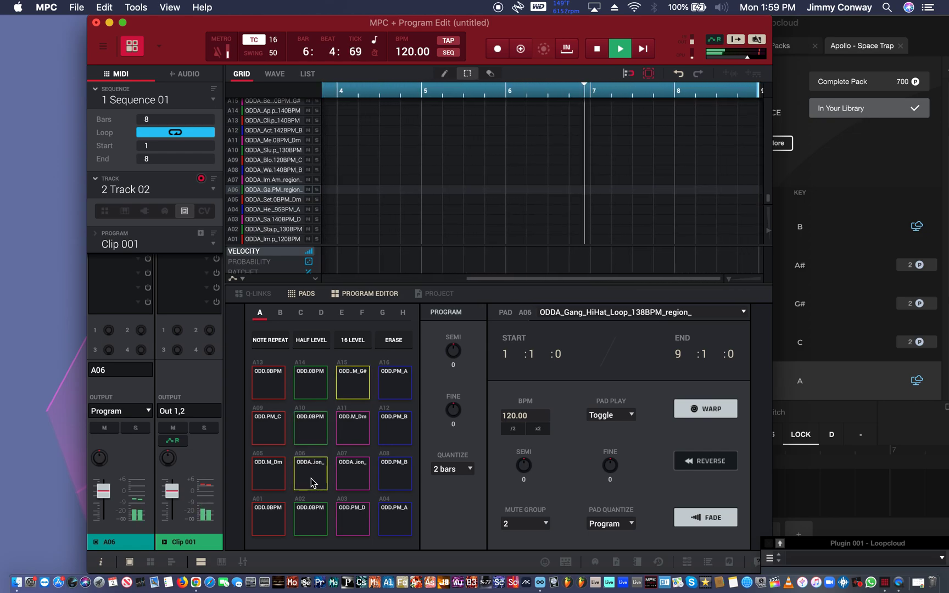
pyautogui.click(311, 524)
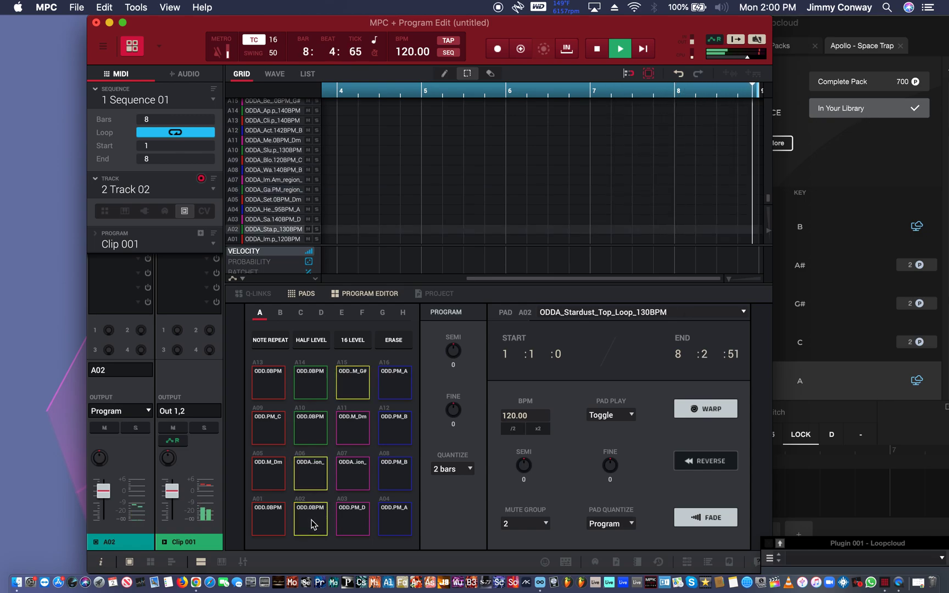
# Launch the Immortal drum loop on pad A01 and stop the Stardust top loop on A02 and the piano loop on A15.
pyautogui.click(276, 519)
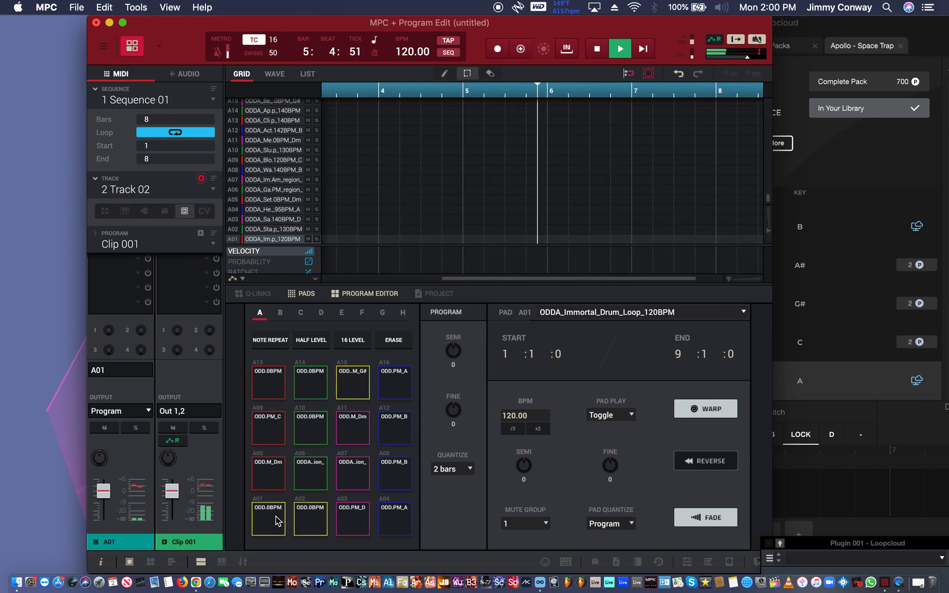
pyautogui.click(311, 521)
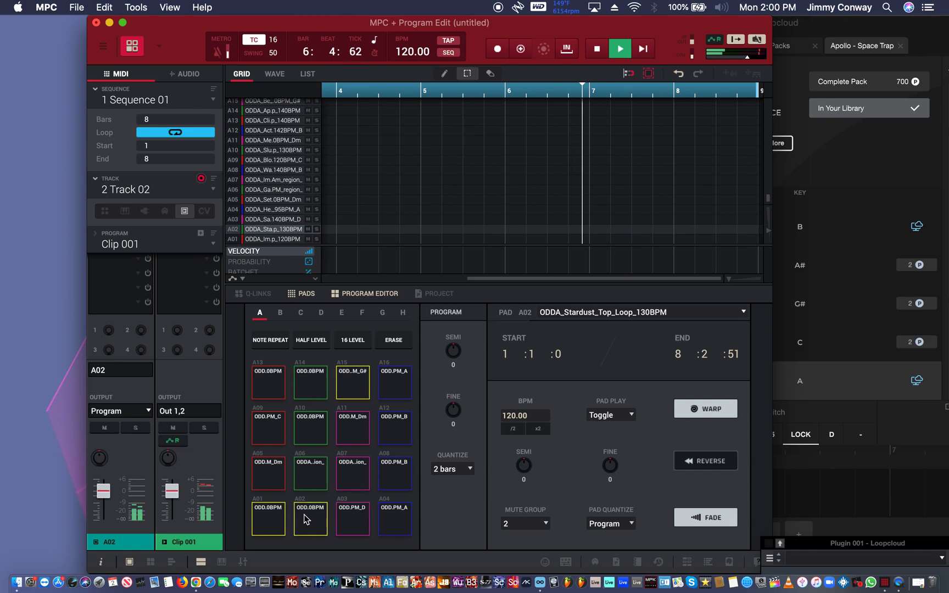
pyautogui.click(361, 388)
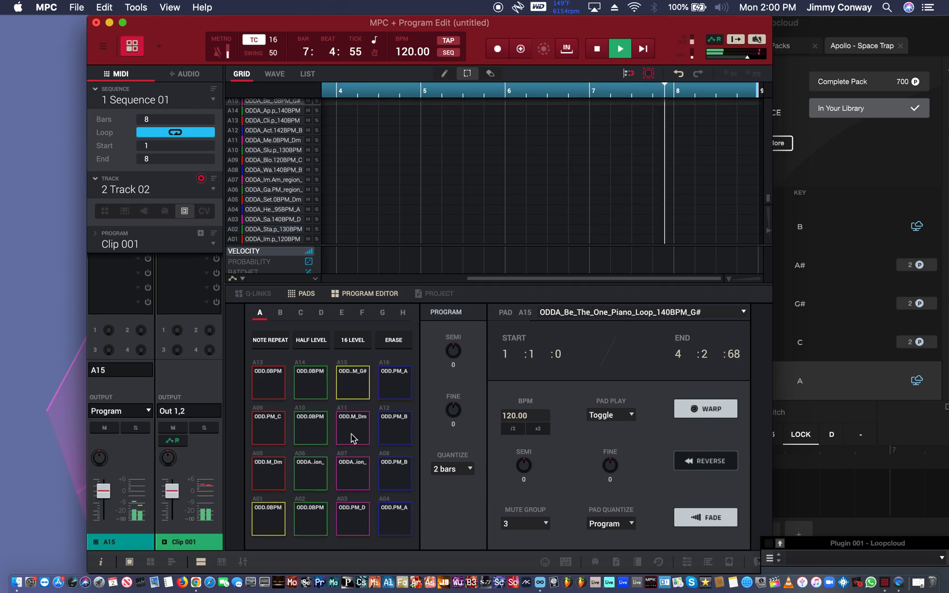
# Switch the drums to the Climb loop on pad A13, layering the Slumber top loop on A10, followed by the Gang hi-hat loop on A06.
pyautogui.click(271, 392)
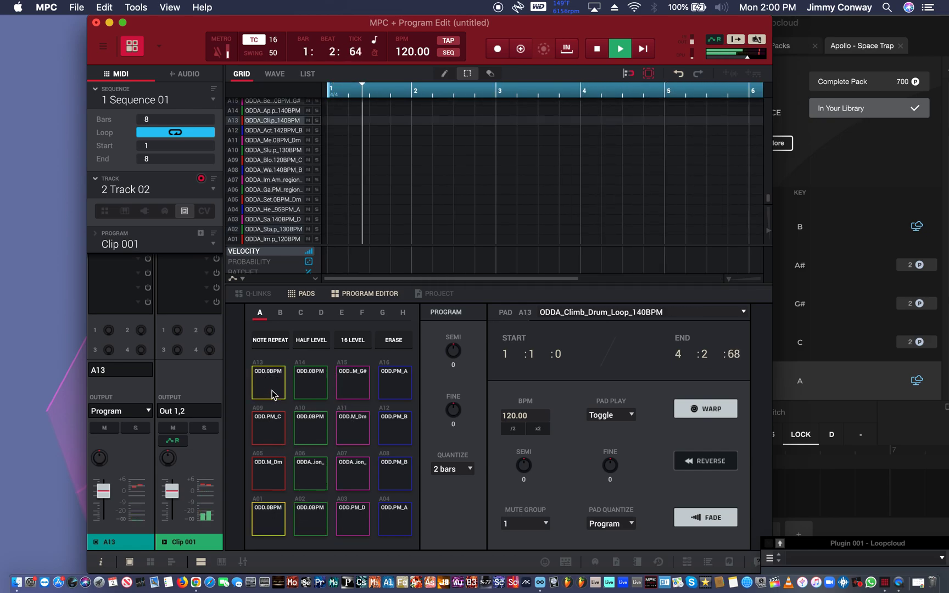
pyautogui.click(312, 434)
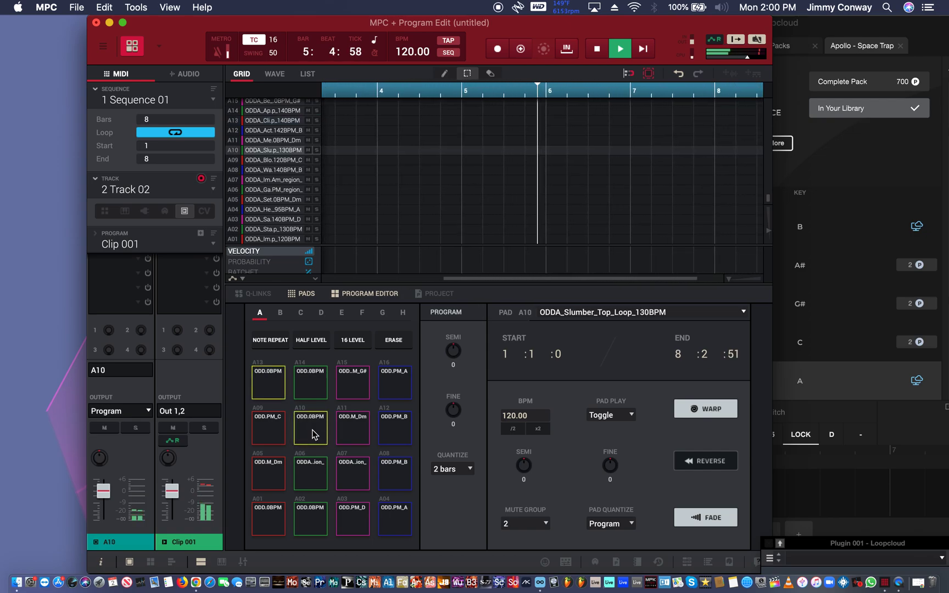
pyautogui.click(311, 473)
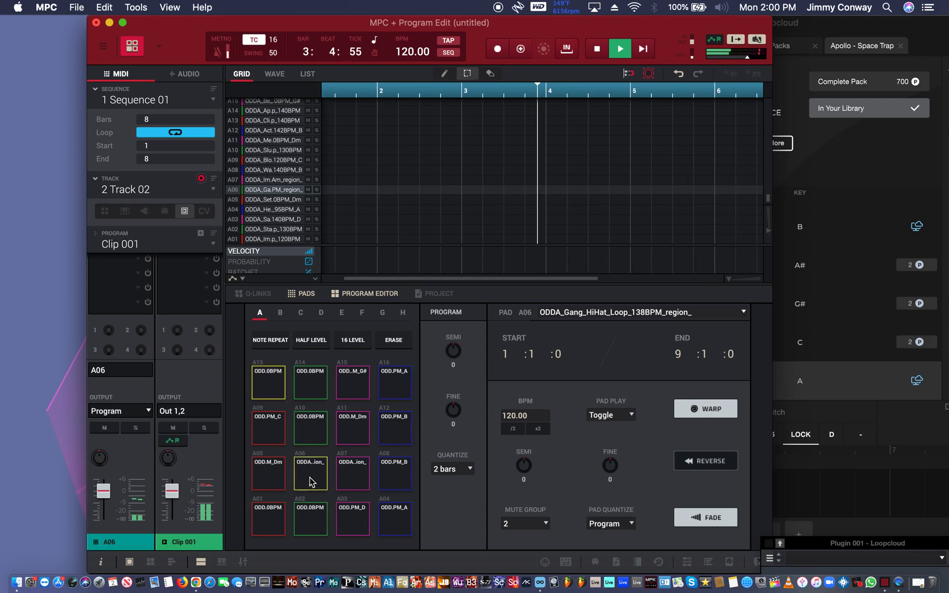
# Switch the playing clips to the Slumber top loop on pad A10 and the Blow drum loop on pad A09.
pyautogui.moveTo(445, 93); pyautogui.dragTo(425, 4)
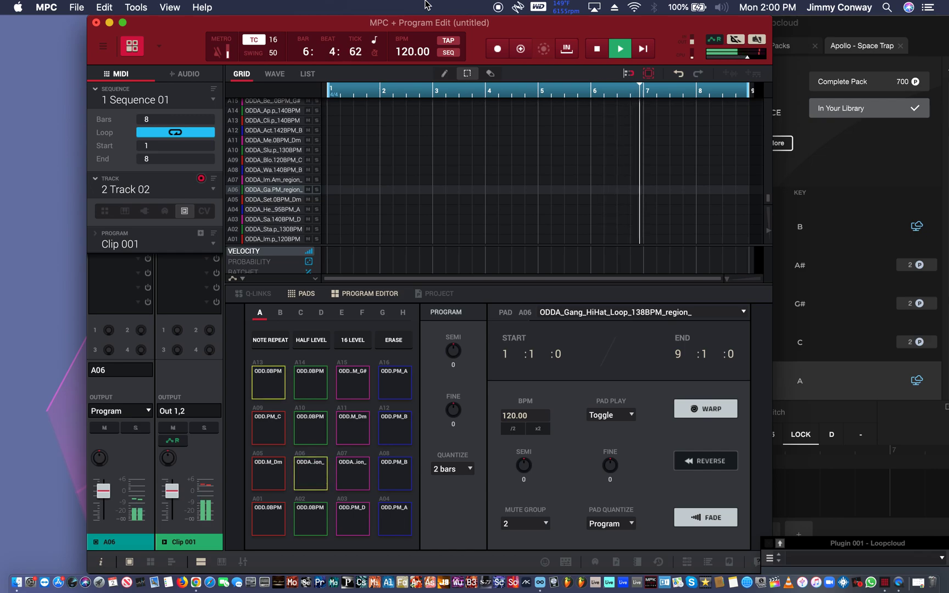
pyautogui.click(311, 426)
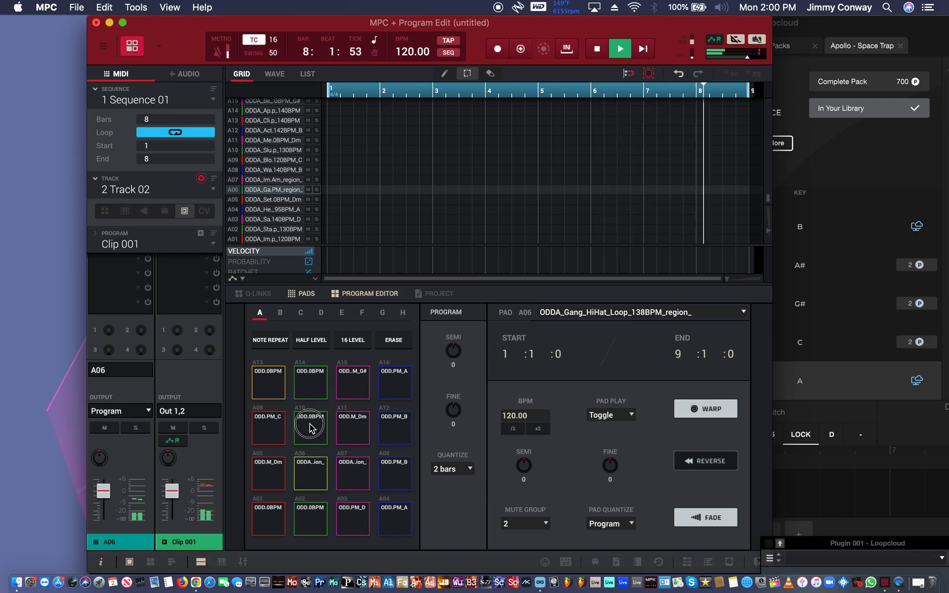
pyautogui.click(271, 432)
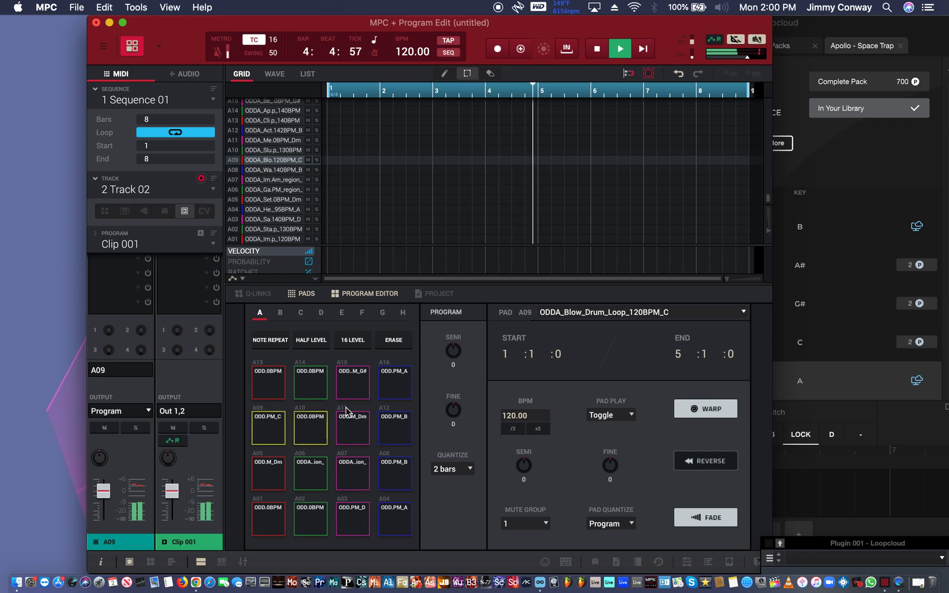
# Launch in turn the Action vox (A12), Crew vox (A16), Settle drum (A05), Apollo top (A14) and Waiting vox (A08) loops.
pyautogui.click(398, 426)
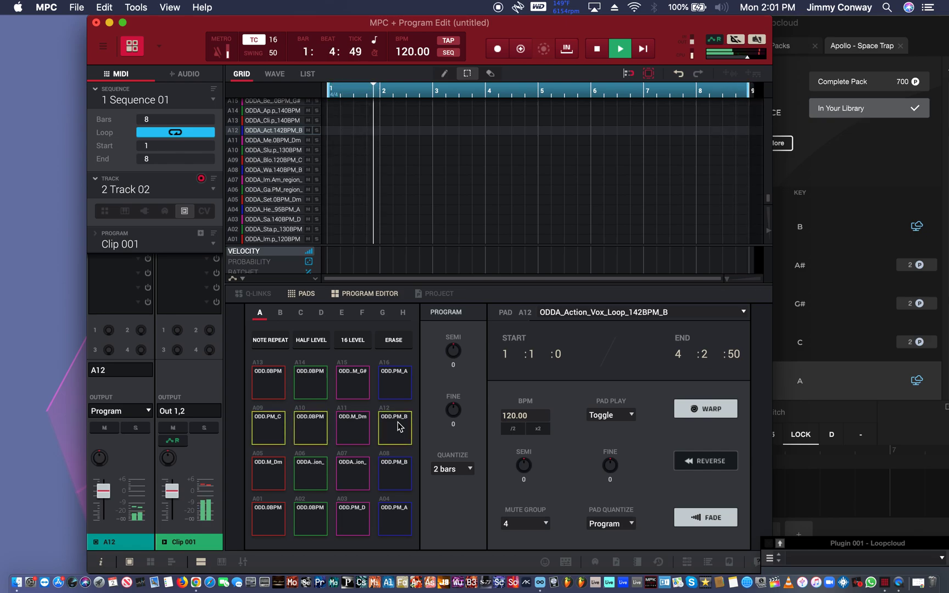
pyautogui.click(399, 392)
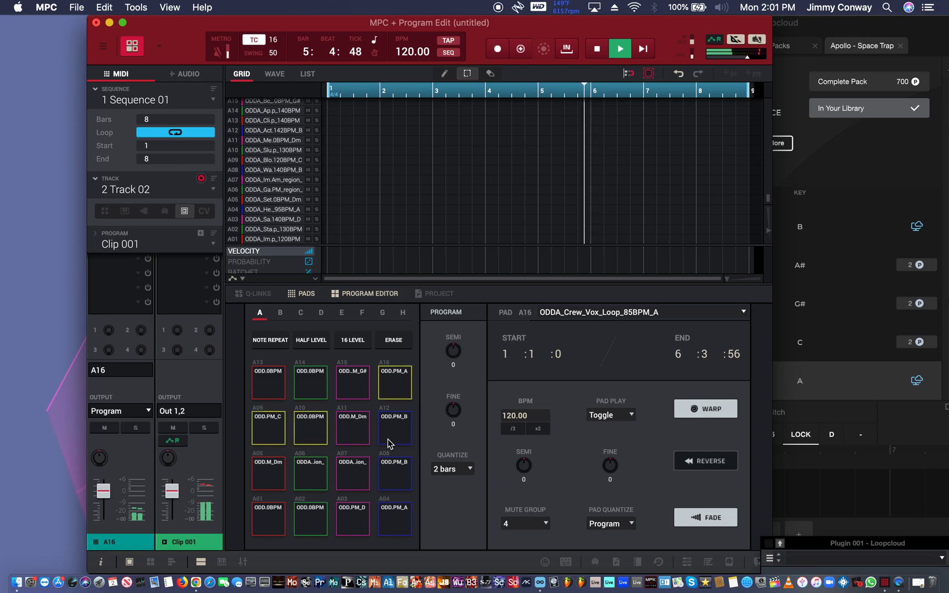
pyautogui.click(261, 463)
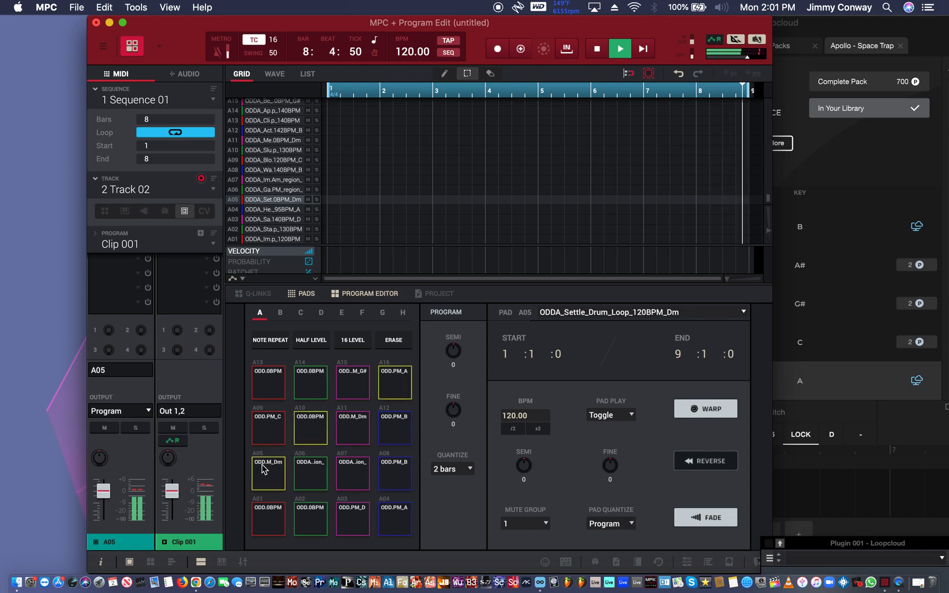
pyautogui.click(312, 386)
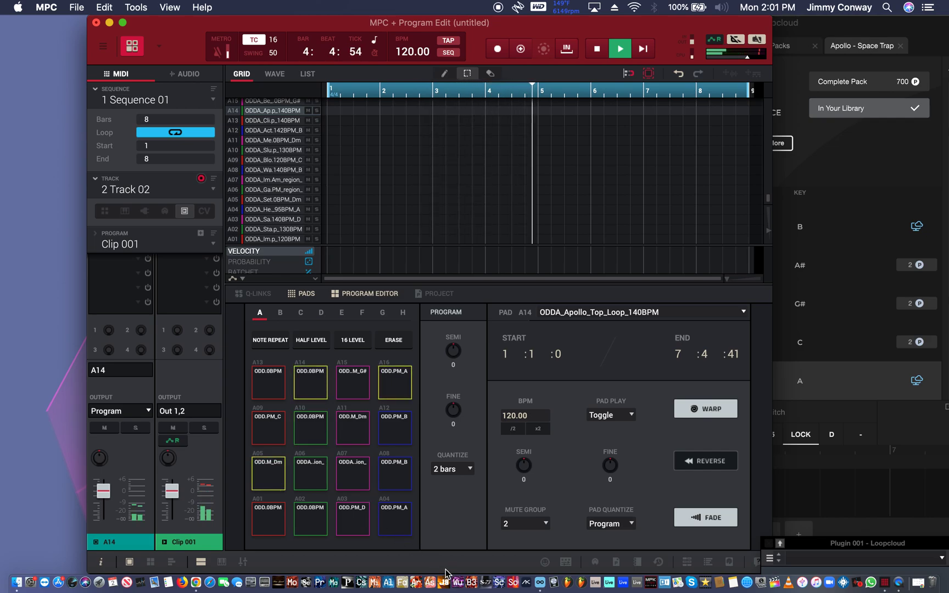
pyautogui.click(395, 476)
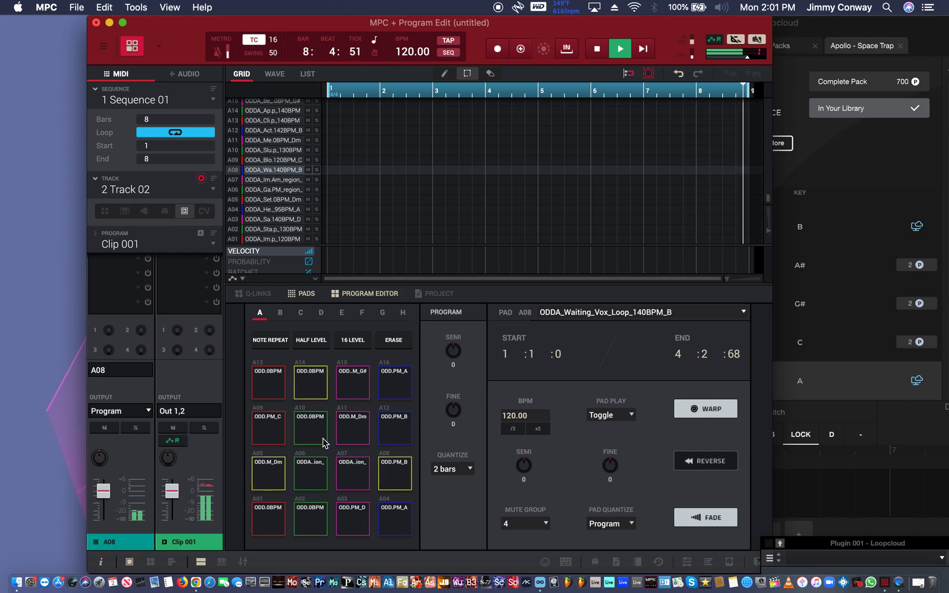
# Switch to the Slumber top loop on A10 and the Blow drum loop on A09, stopping the Waiting vox loop on A08.
pyautogui.click(314, 428)
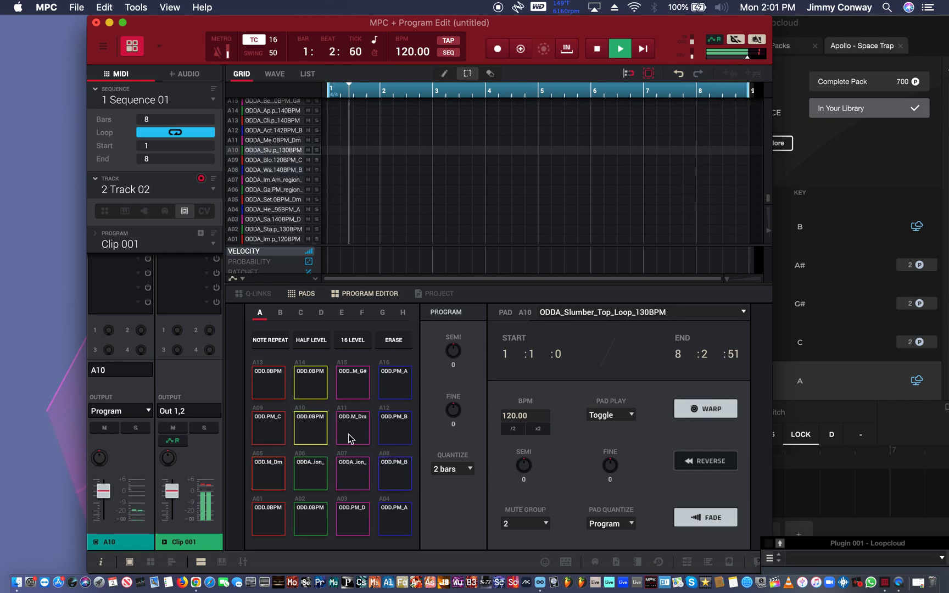
pyautogui.click(392, 487)
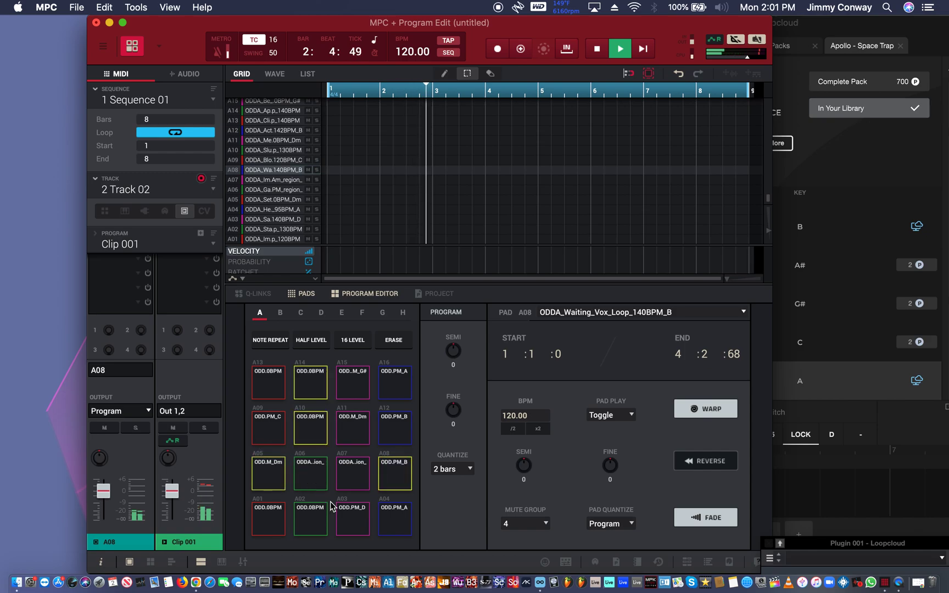
pyautogui.click(270, 439)
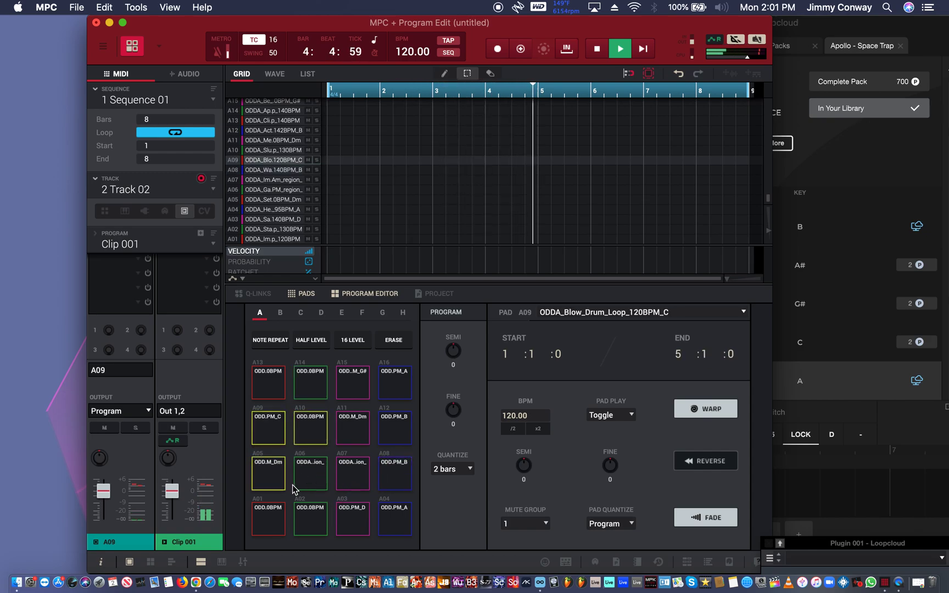
# Switch to the Immortal drum loop on A01, stop the Slumber top loop on A10, and launch the Be The One piano loop on A15.
pyautogui.click(269, 515)
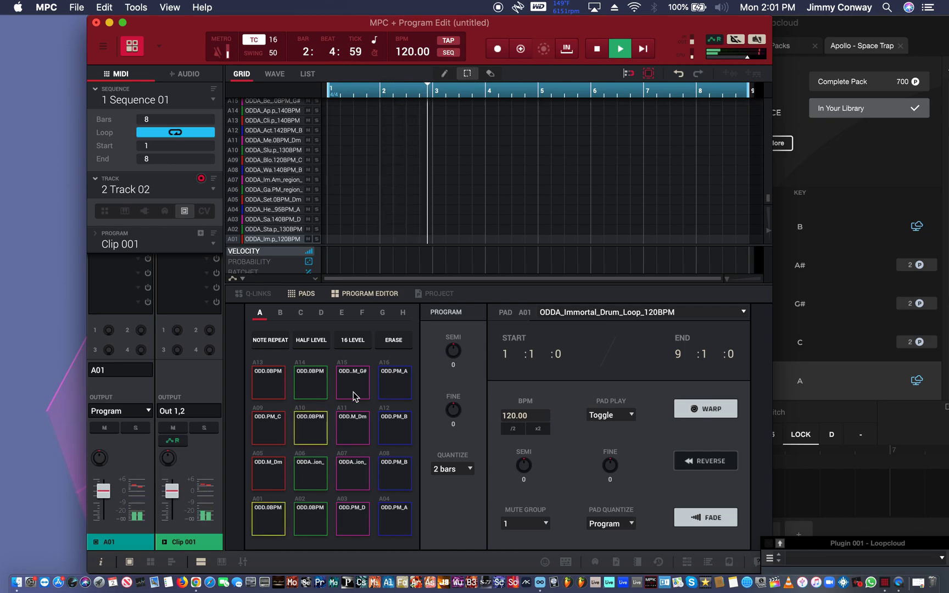
pyautogui.click(318, 423)
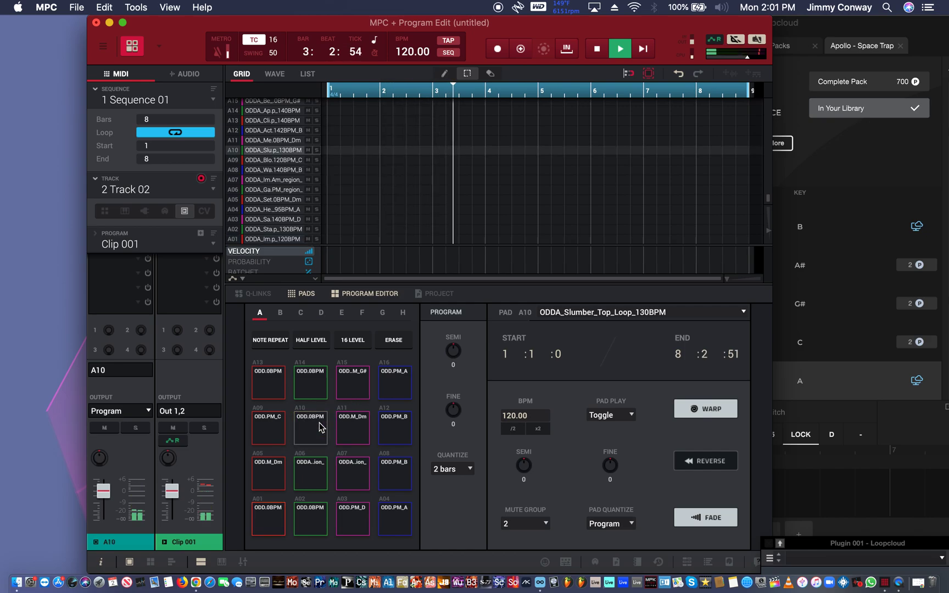
pyautogui.click(358, 384)
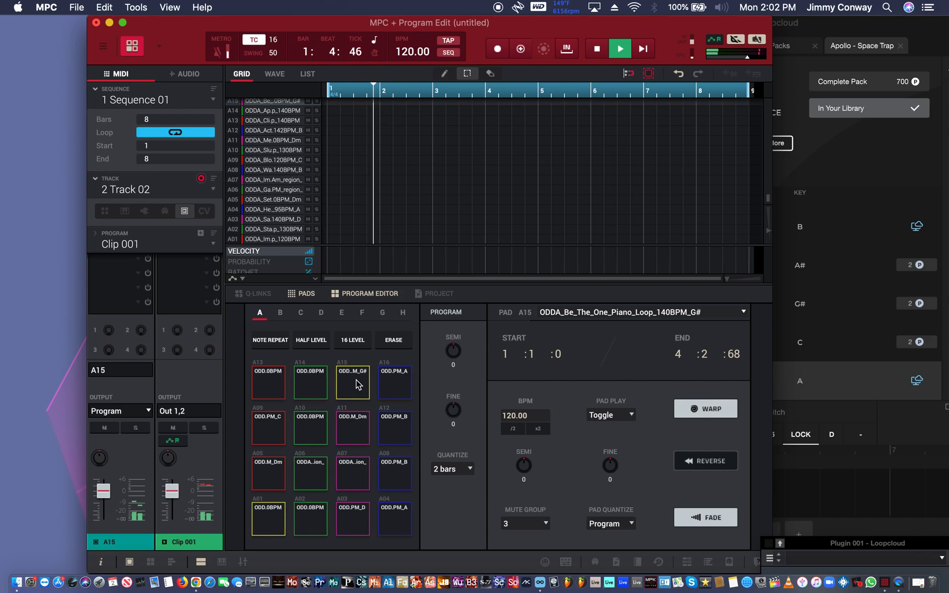
# Play the Climb drum (A13) and Be The One piano (A15) loops, and launch in turn the Crew (A16), Action (A12) and Waiting (A08) vox loops.
pyautogui.click(272, 384)
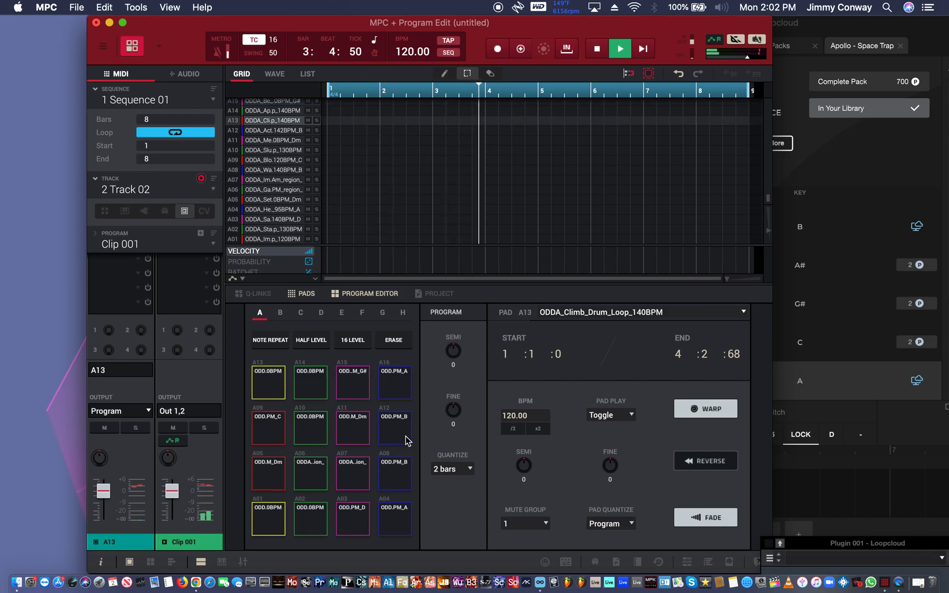
pyautogui.click(350, 374)
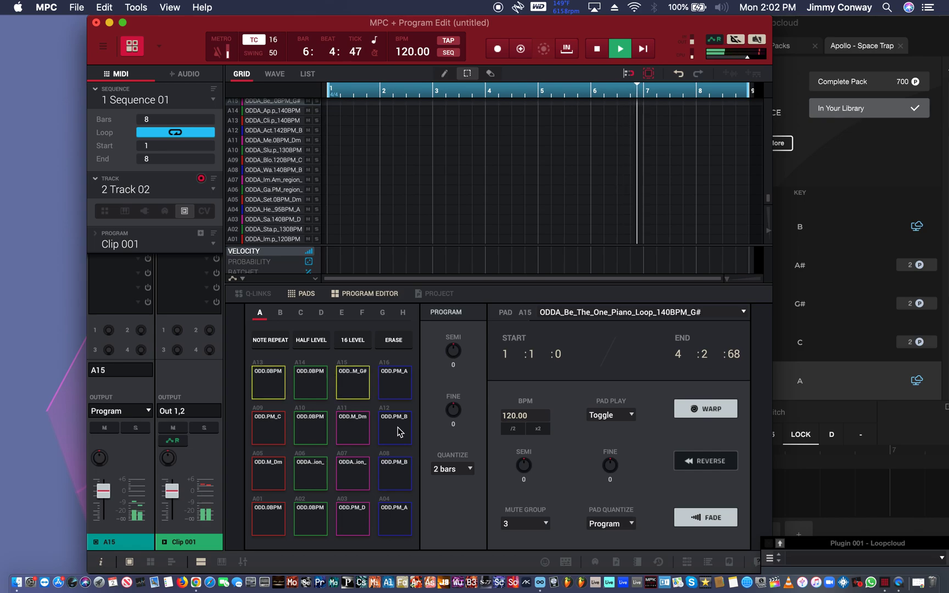
pyautogui.click(393, 390)
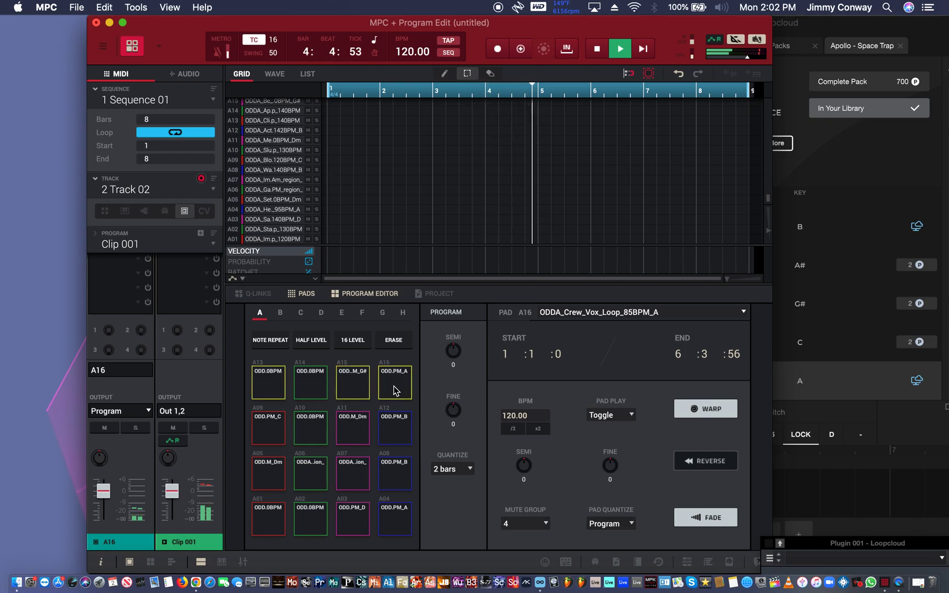
pyautogui.click(392, 421)
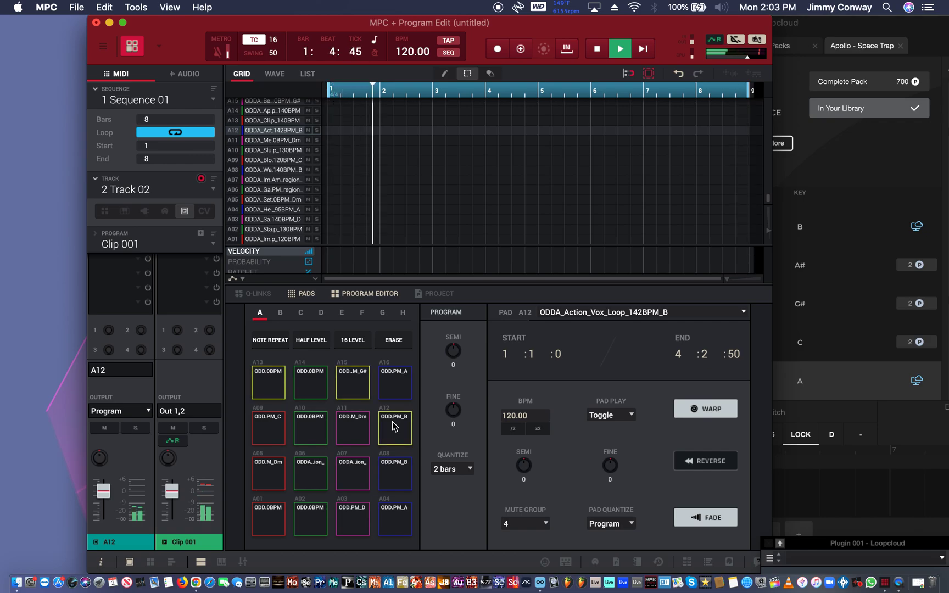
pyautogui.click(386, 467)
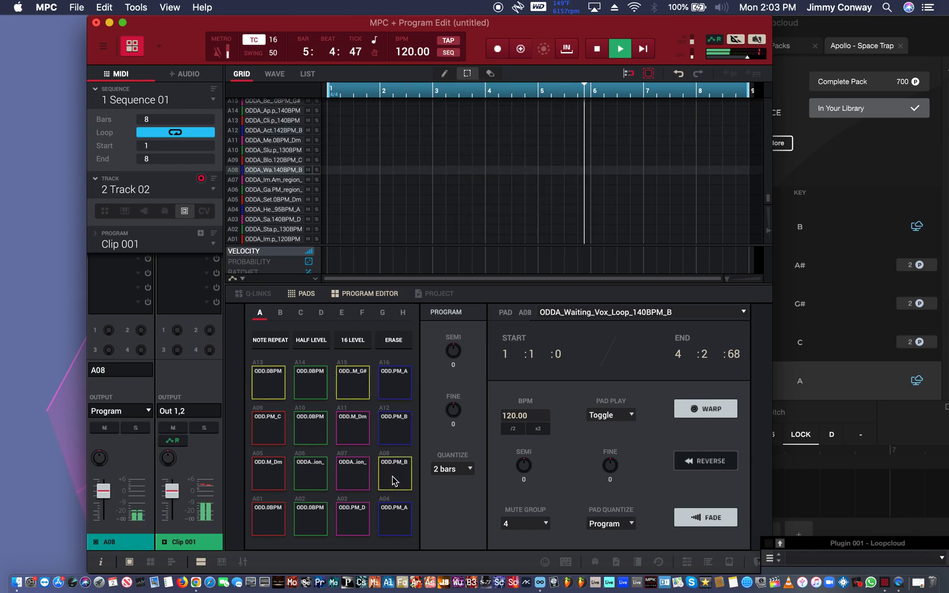
# Set the clip program's launch quantize to 1 bar.
pyautogui.click(468, 469)
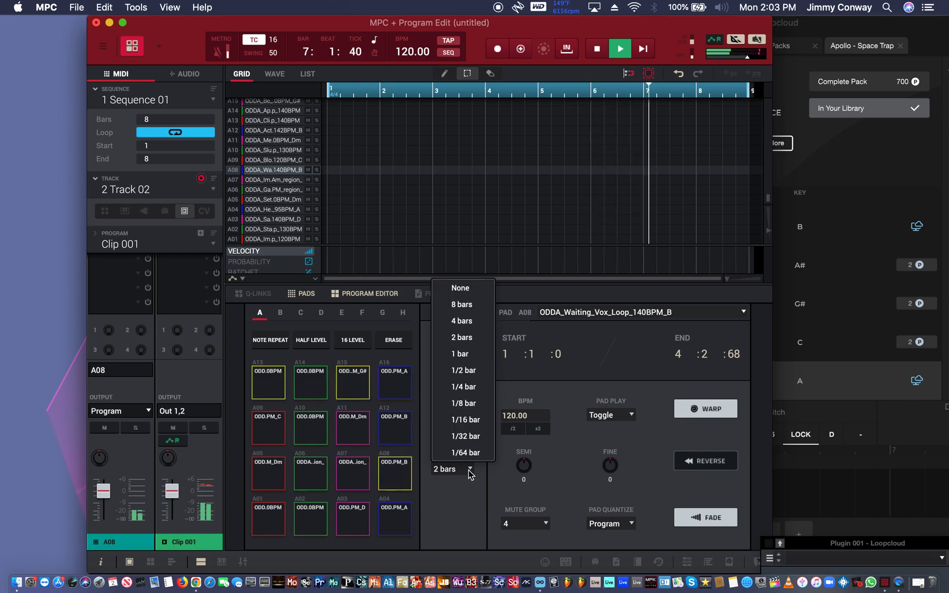
pyautogui.click(464, 354)
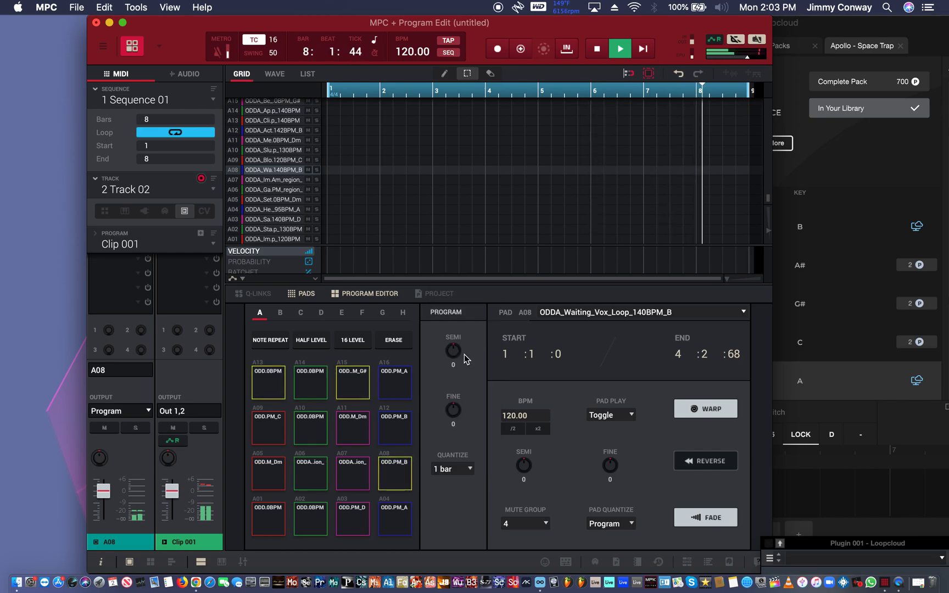
# Switch from the Be The One piano loop to the loop on pad A11, and stop the Waiting vox (A08) and Climb drum (A13) loops.
pyautogui.click(352, 421)
pyautogui.click(391, 476)
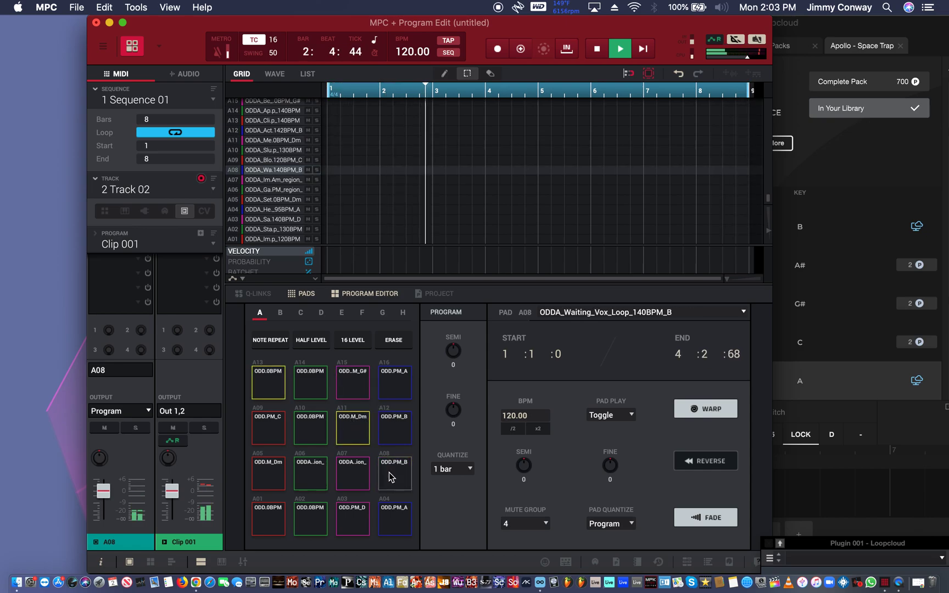
pyautogui.click(269, 380)
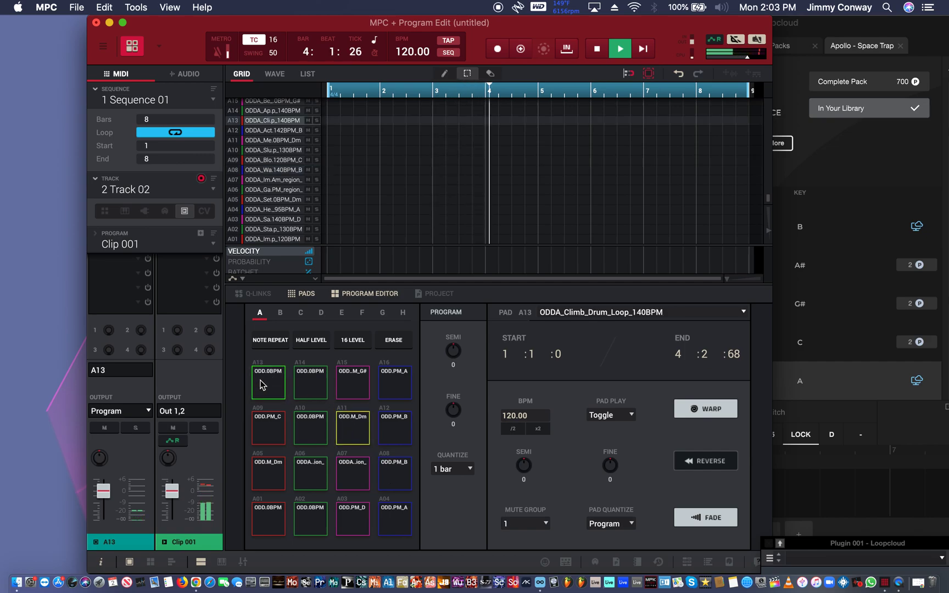
# Launch in turn the Settle drum (A05), Blow drum (A09), Immortal Keys (A07) and Save piano (A03) loops.
pyautogui.click(268, 470)
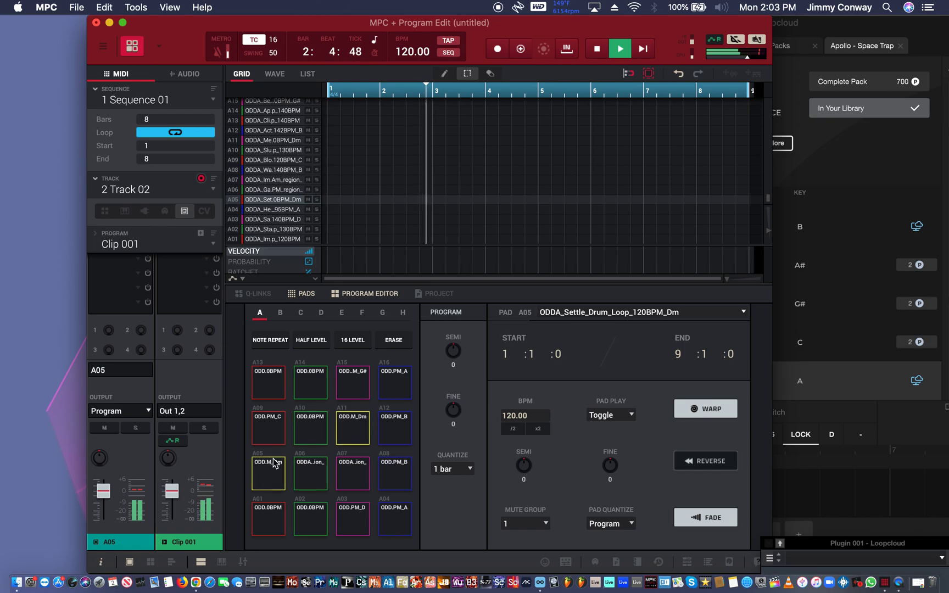
pyautogui.click(278, 428)
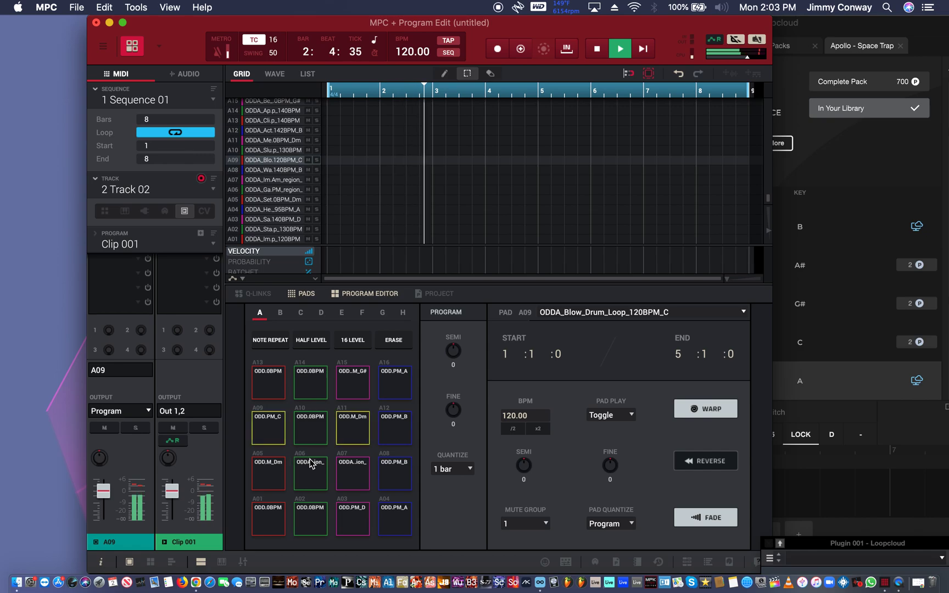
pyautogui.click(354, 475)
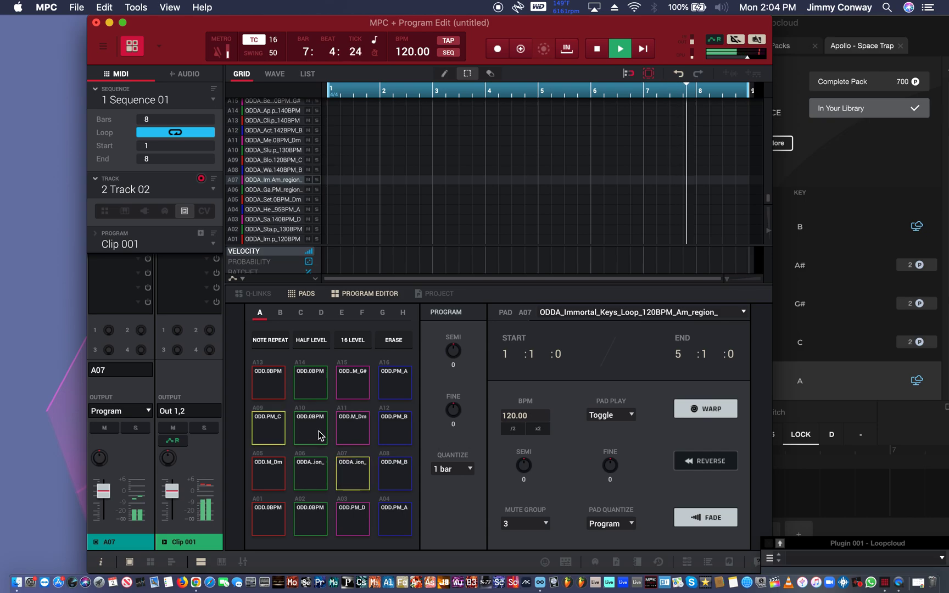
pyautogui.click(357, 522)
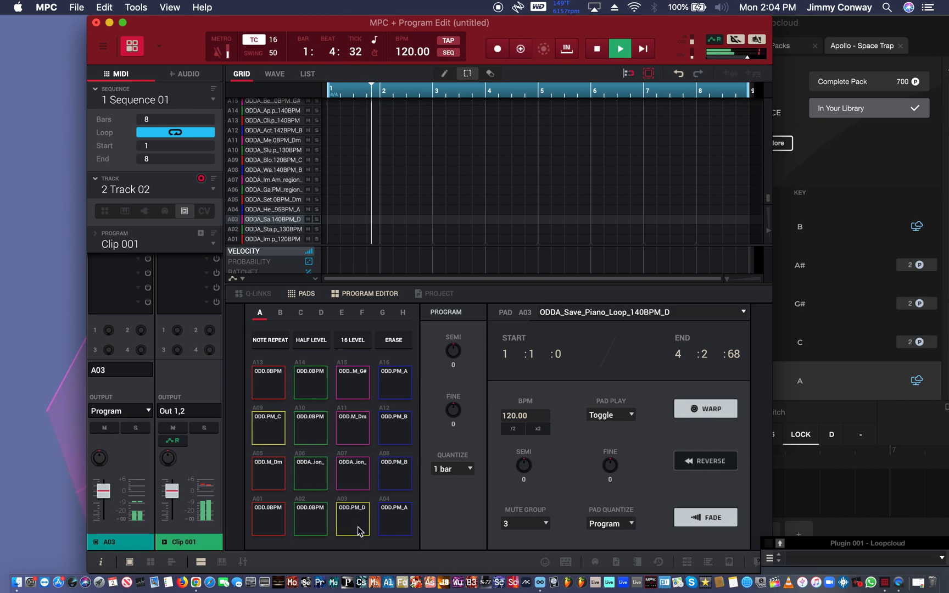
# Launch in turn the Heat vox (A04), Waiting vox (A08), Climb drum (A13) and Slumber top (A10) loops.
pyautogui.click(397, 525)
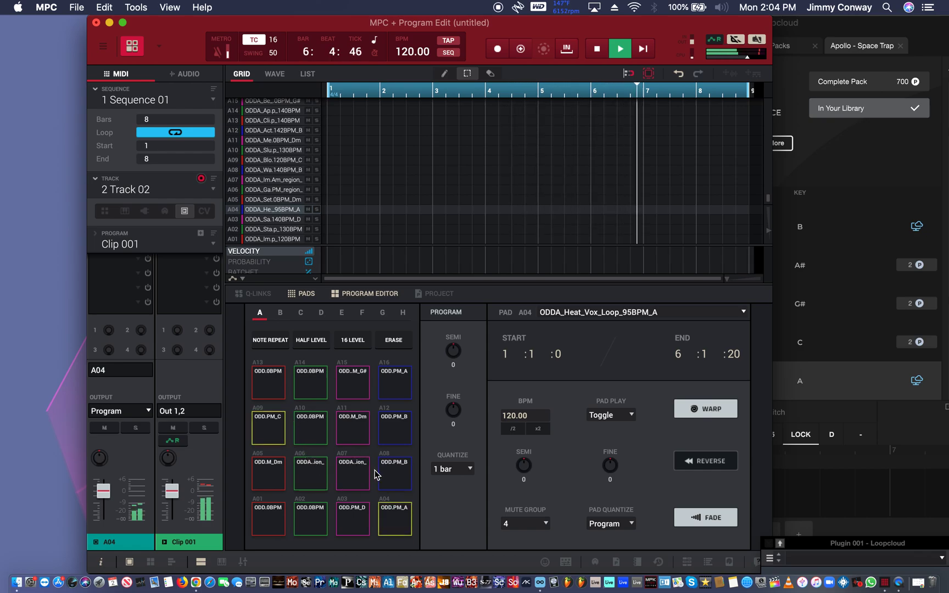
pyautogui.click(393, 475)
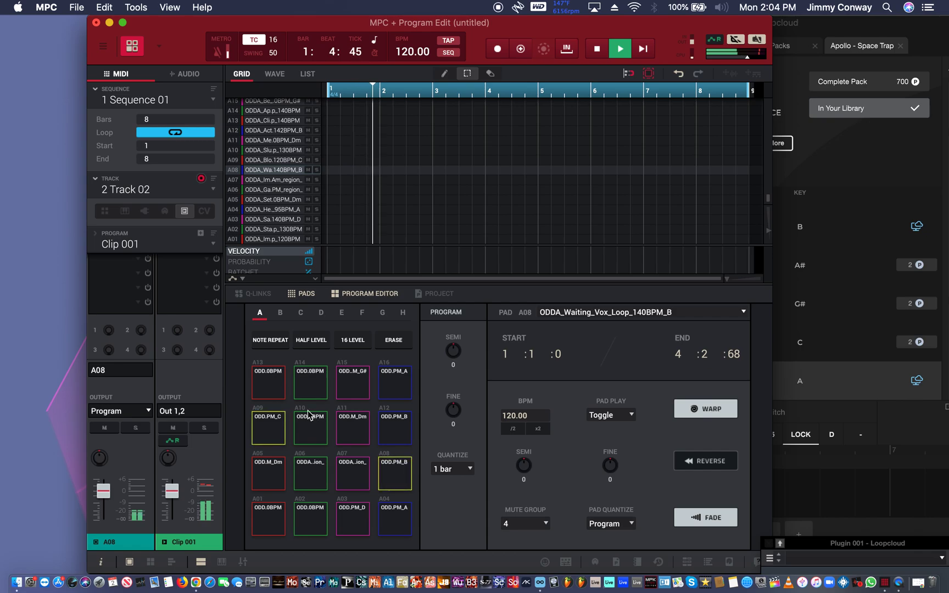
pyautogui.click(271, 380)
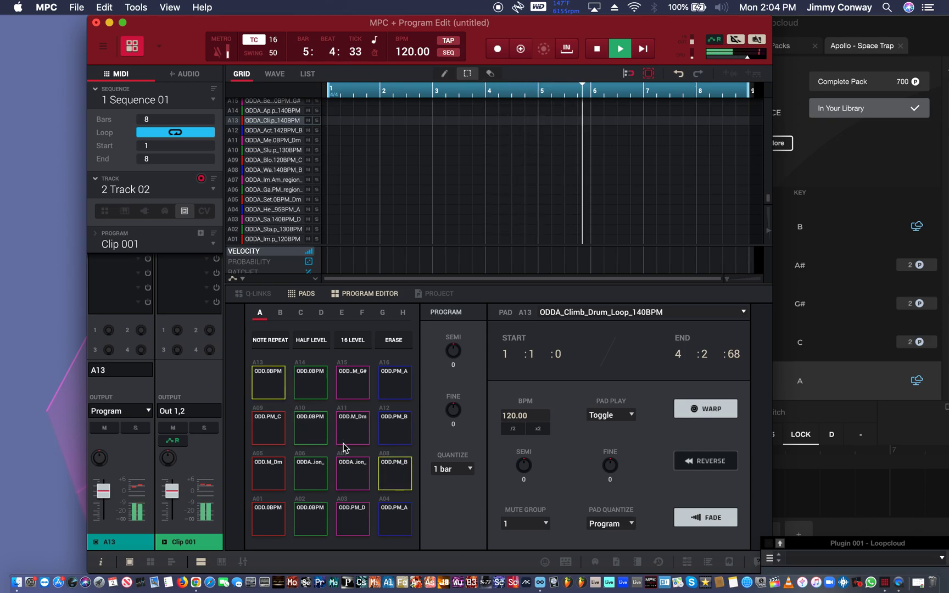
pyautogui.click(315, 423)
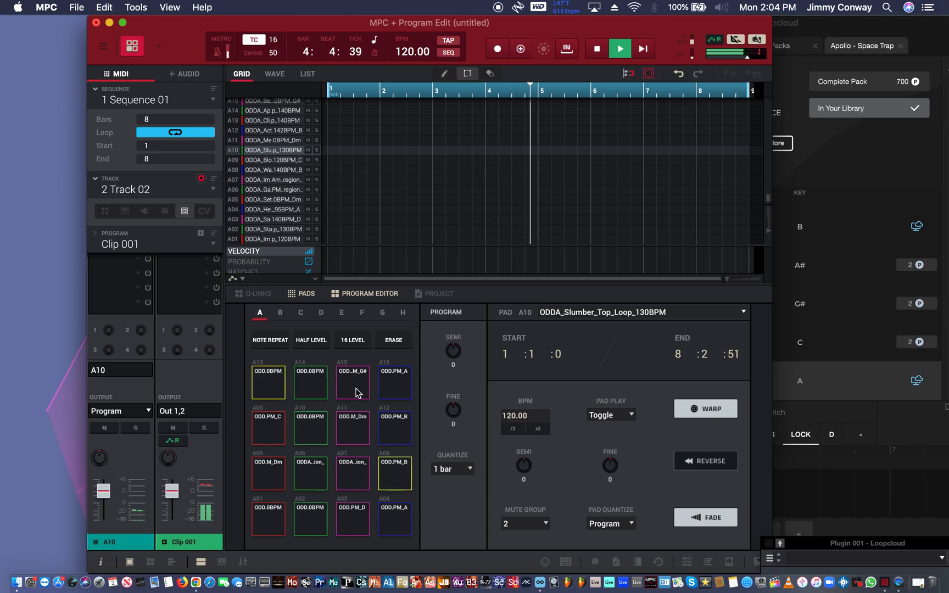
# Launch the Action vox loop (A12), switch the drums to Settle (A05), retrigger the Action vox, and switch to the Waiting vox loop (A08).
pyautogui.click(402, 439)
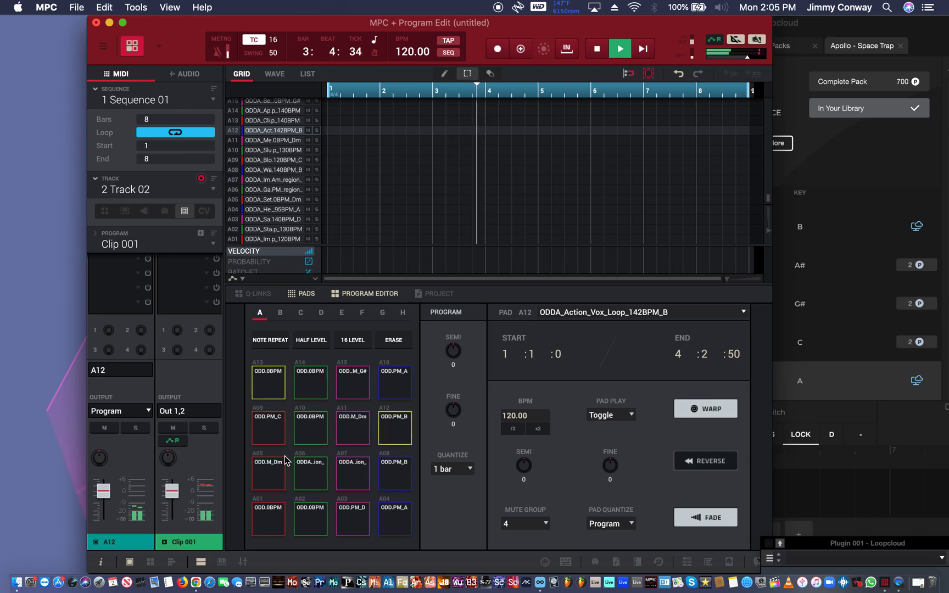
pyautogui.click(273, 478)
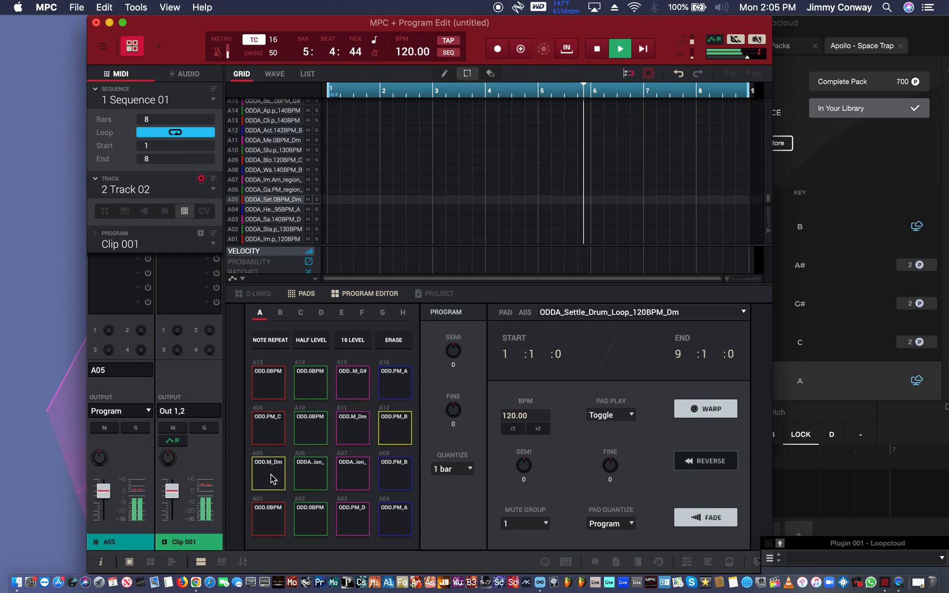
pyautogui.click(400, 435)
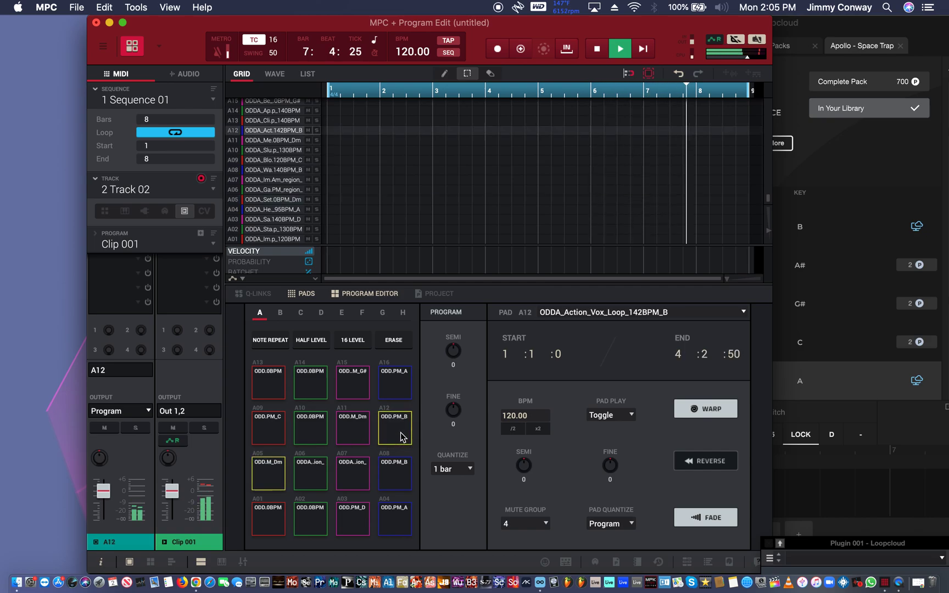
pyautogui.click(392, 475)
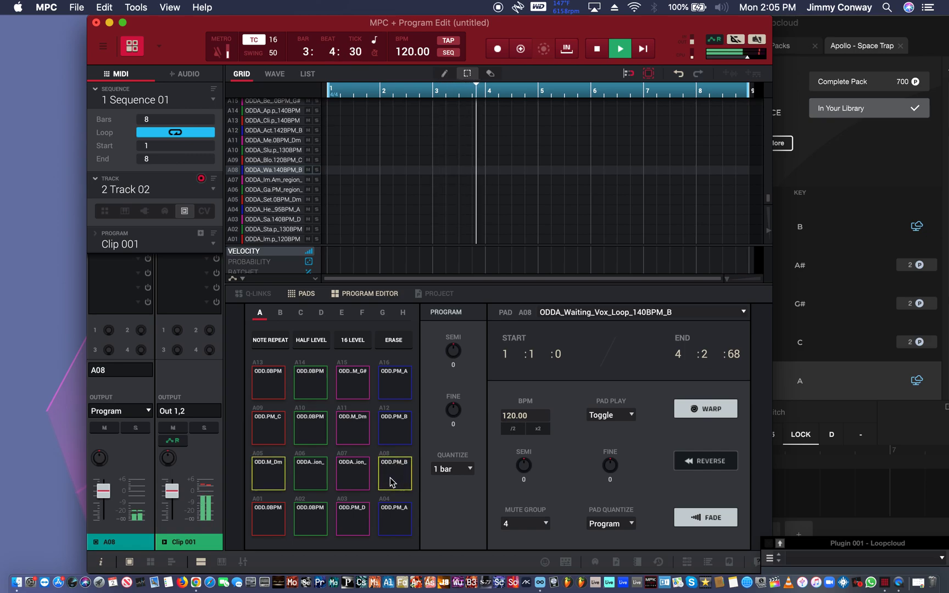
# Launch in turn the Immortal Keys (A07), Be The One piano (A15), Immortal drum (A01) and Climb drum (A13) loops, and stop sequence playback.
pyautogui.click(358, 482)
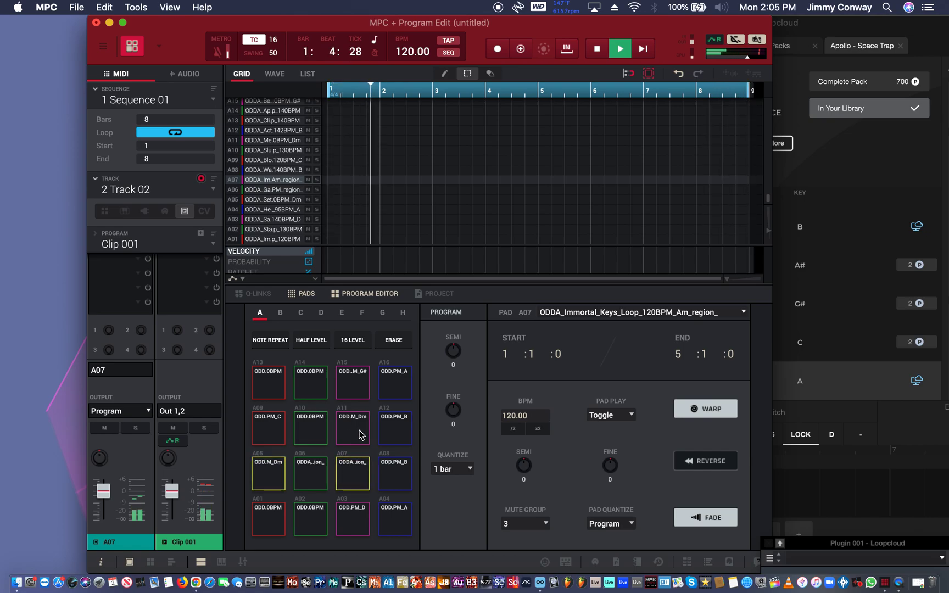
pyautogui.click(355, 391)
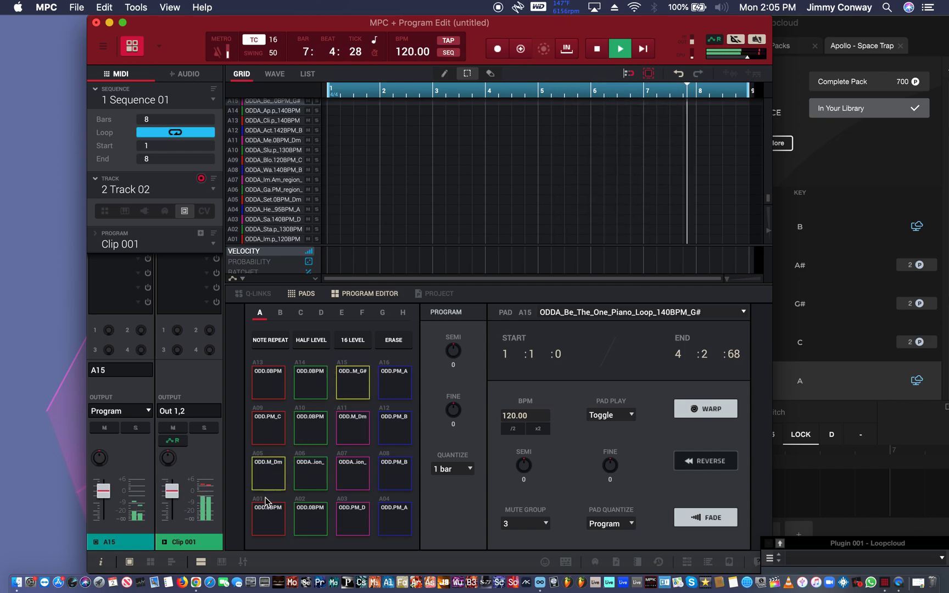
pyautogui.click(266, 513)
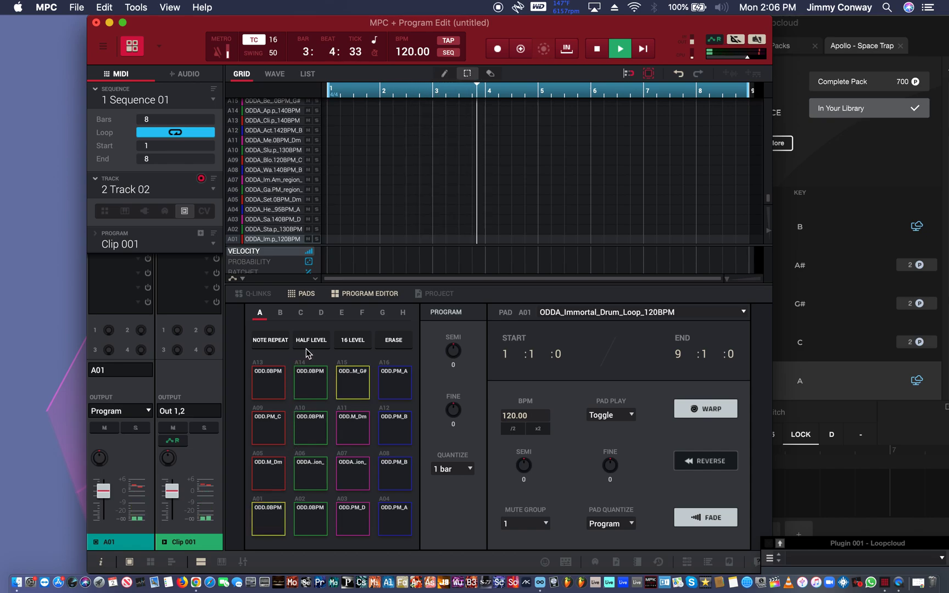
pyautogui.click(276, 387)
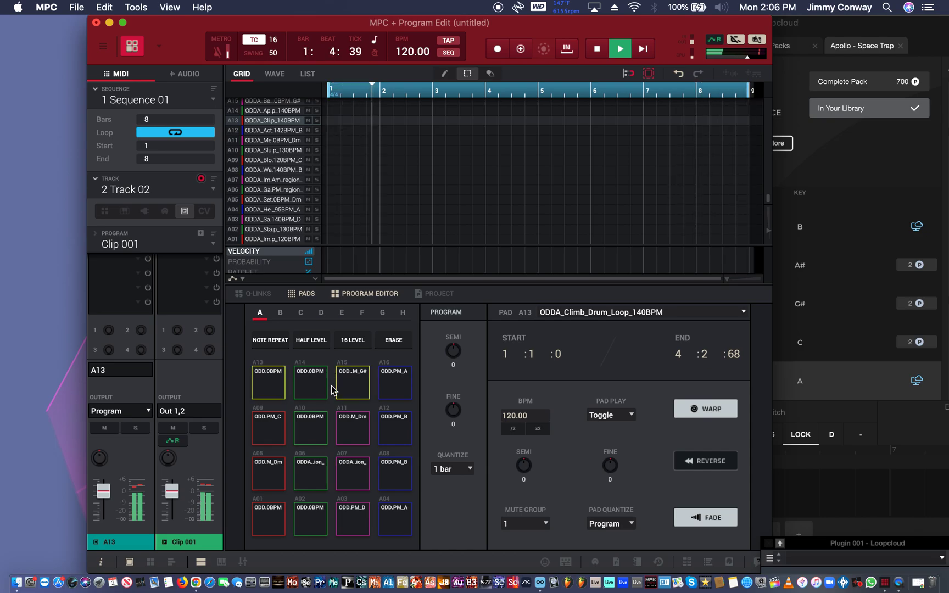
pyautogui.press('space')
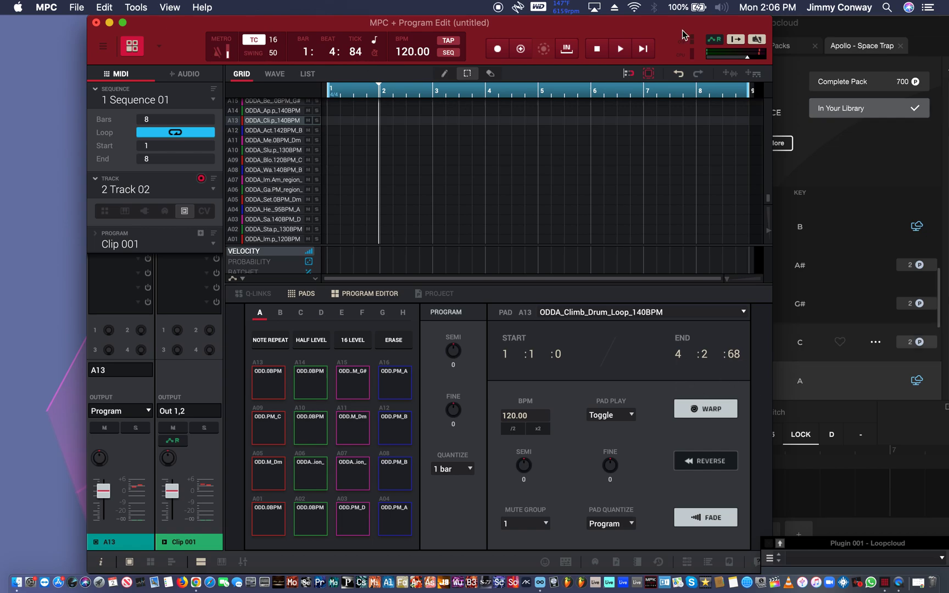
# Switch briefly to Loopcloud, return to MPC, and restart playback with the Blow drum loop on pad A09.
pyautogui.click(792, 37)
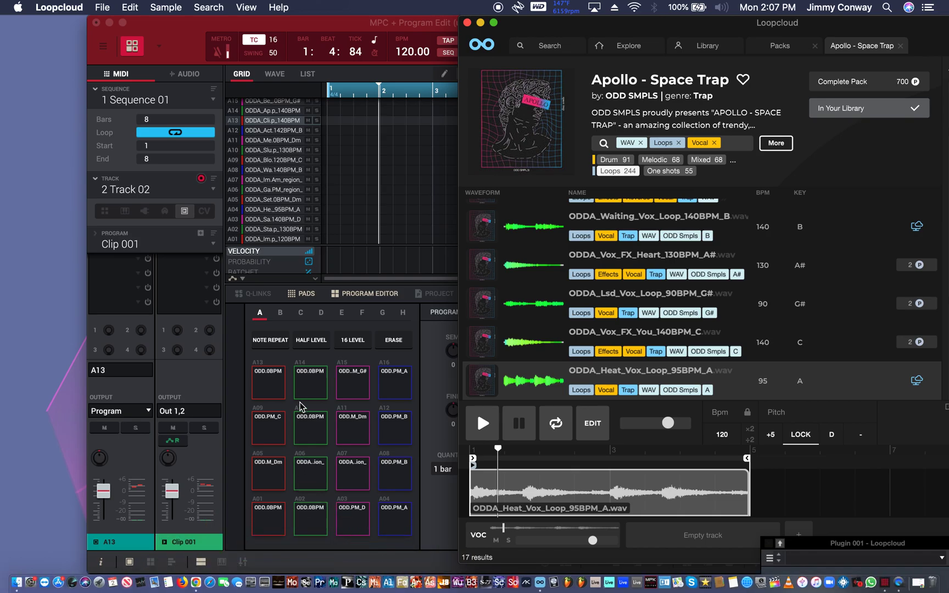
pyautogui.click(252, 423)
pyautogui.press('space')
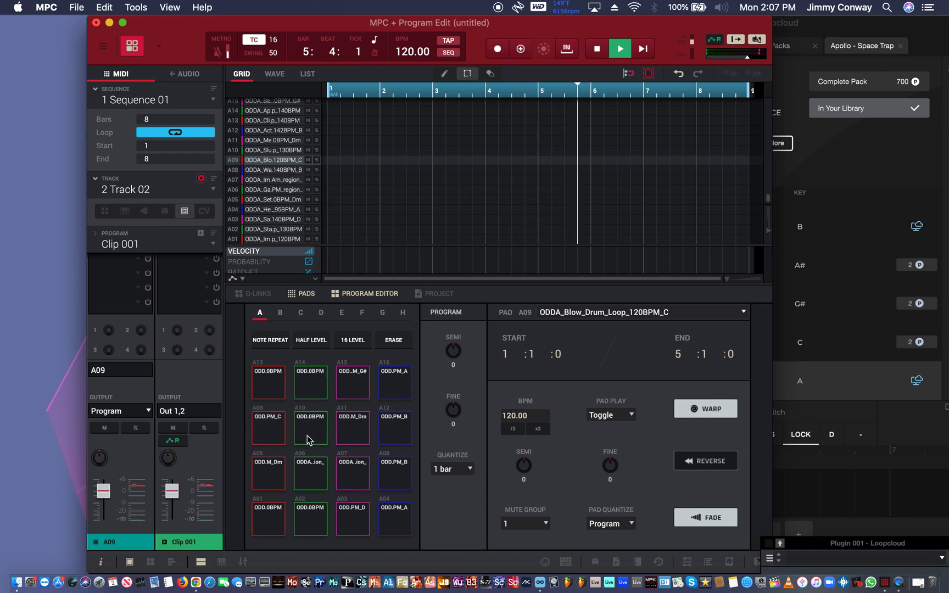
pyautogui.click(269, 436)
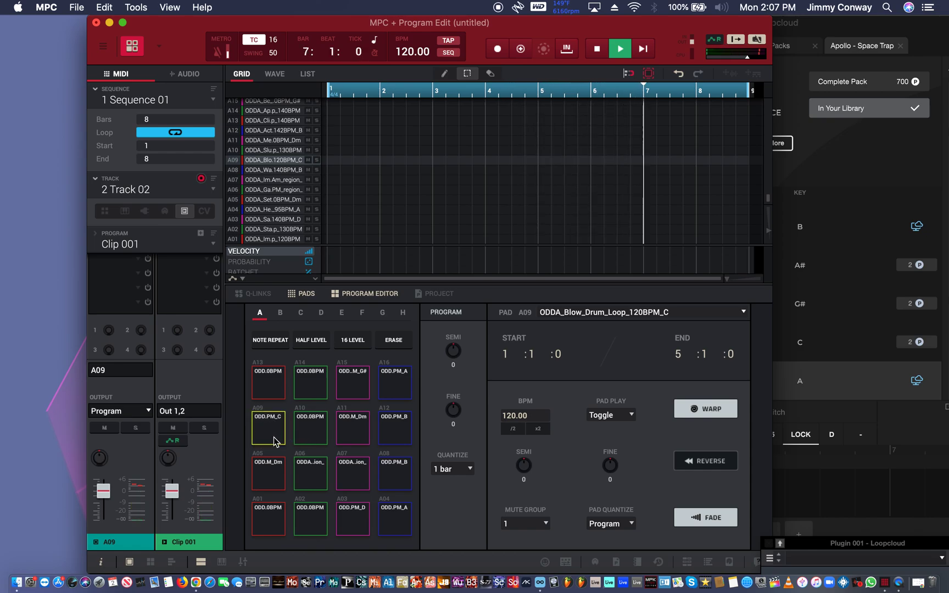
# Play and stop the Gang HiHat loop (A06), play Immortal Keys (A07) and Save piano (A03), and stop the Blow drum loop (A09).
pyautogui.click(315, 475)
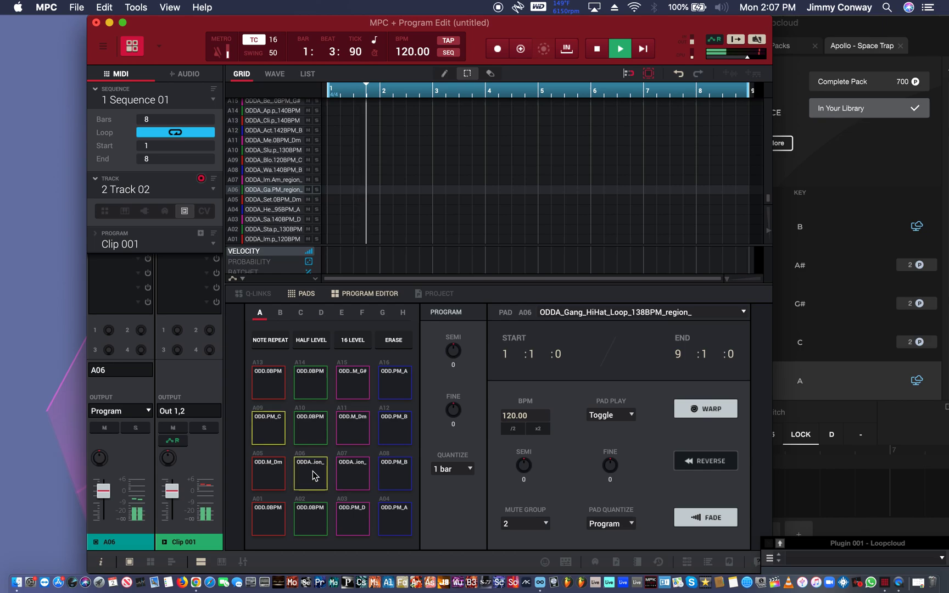
pyautogui.click(315, 475)
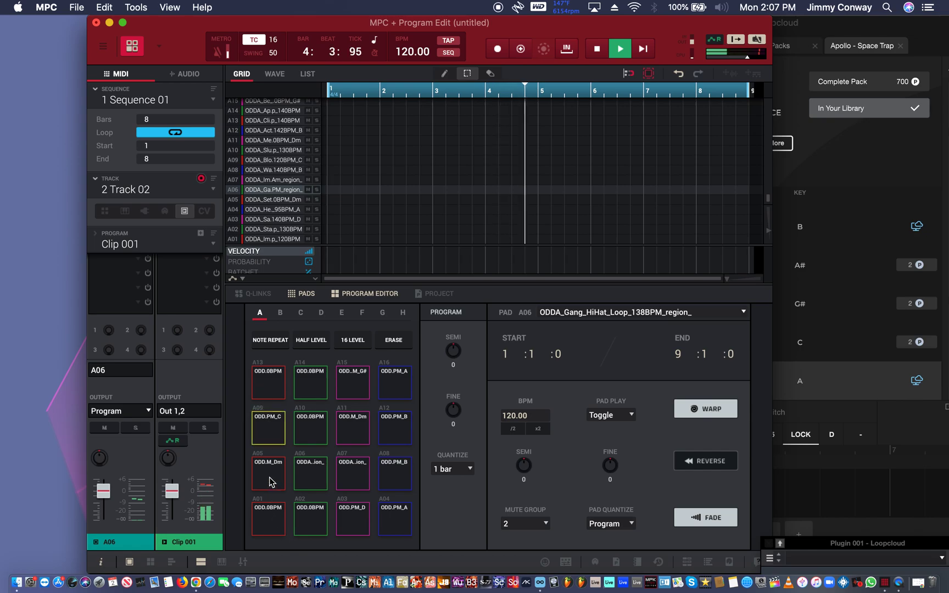
pyautogui.click(354, 482)
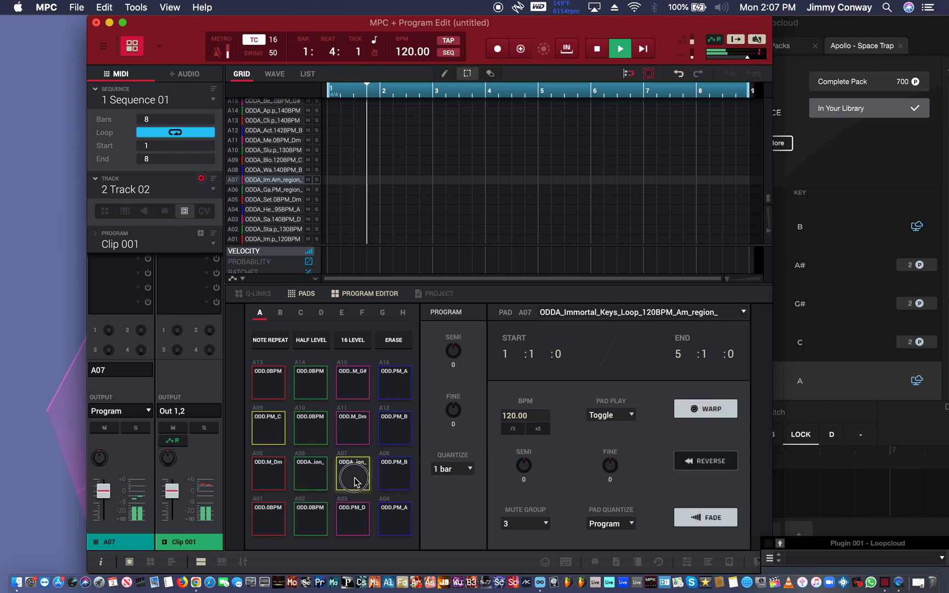
pyautogui.click(349, 520)
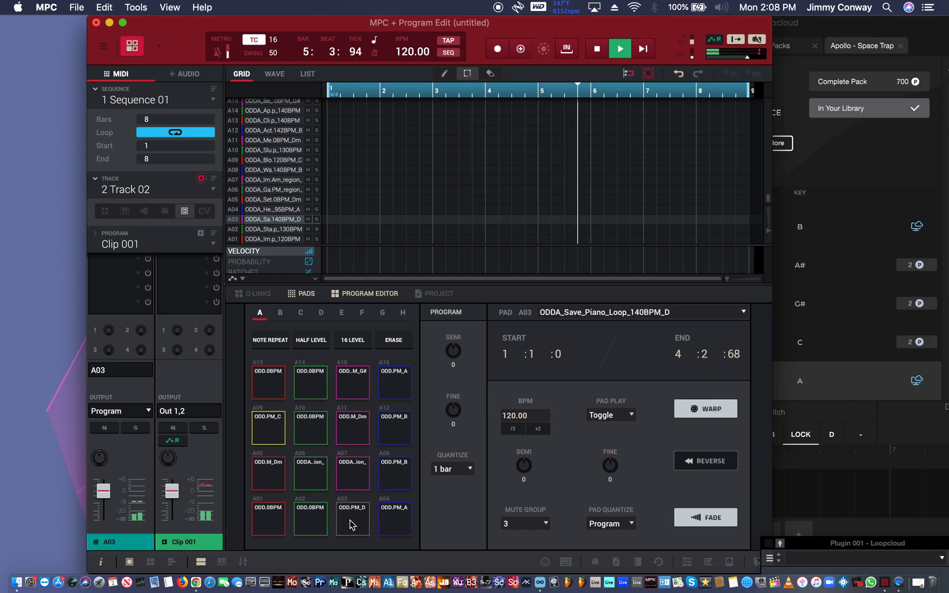
pyautogui.click(257, 436)
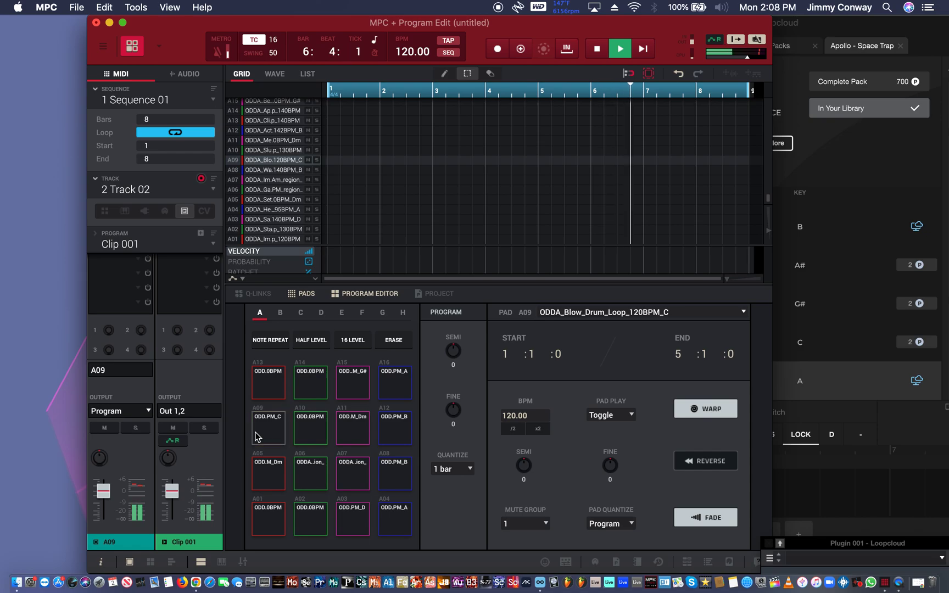